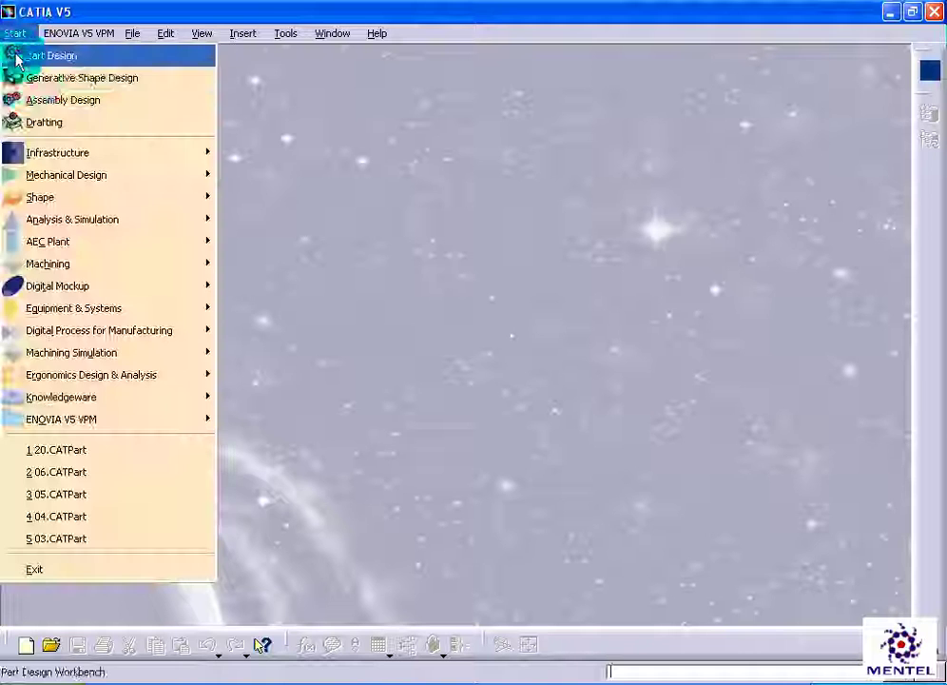
# - Create a new Part Design part named Part1 and select the xy plane
pyautogui.click(62, 57)
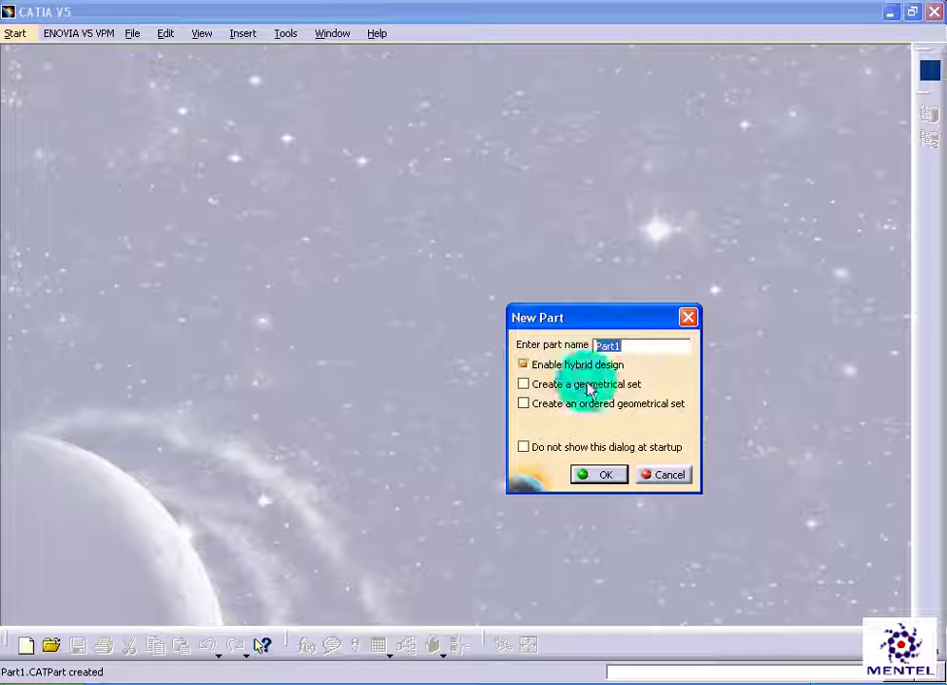
pyautogui.click(598, 475)
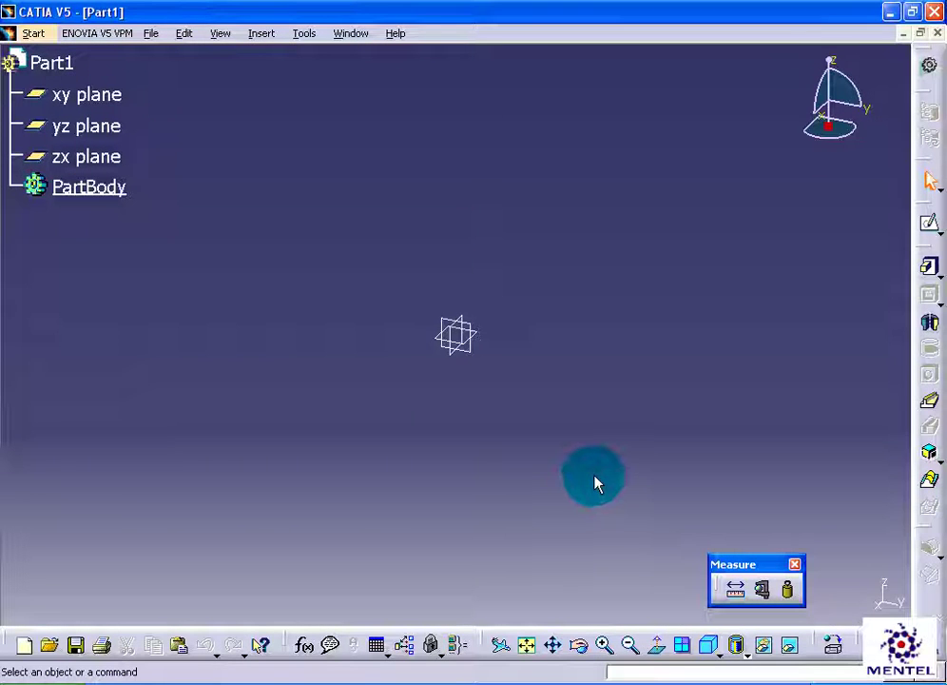
pyautogui.click(107, 94)
# - Start a sketch on the xy plane and draw a centre arc left of the origin
pyautogui.click(931, 226)
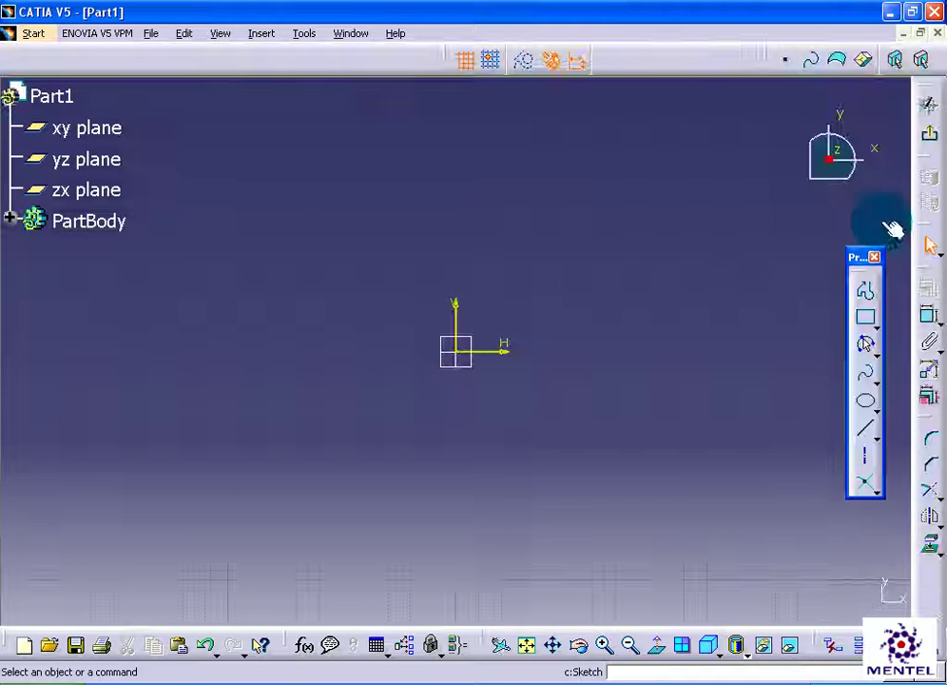
pyautogui.click(871, 348)
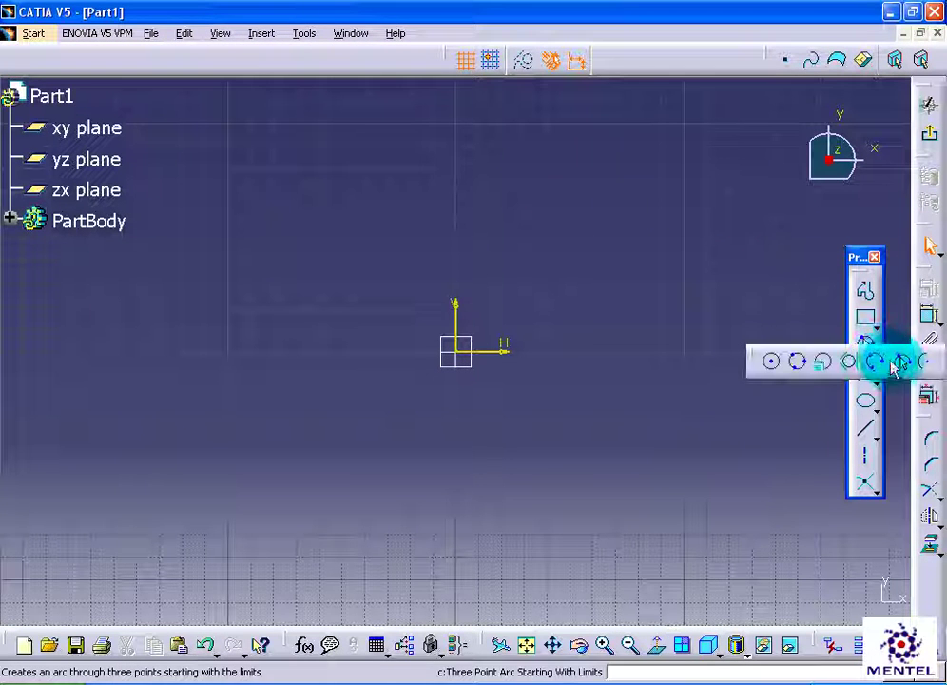
pyautogui.click(927, 366)
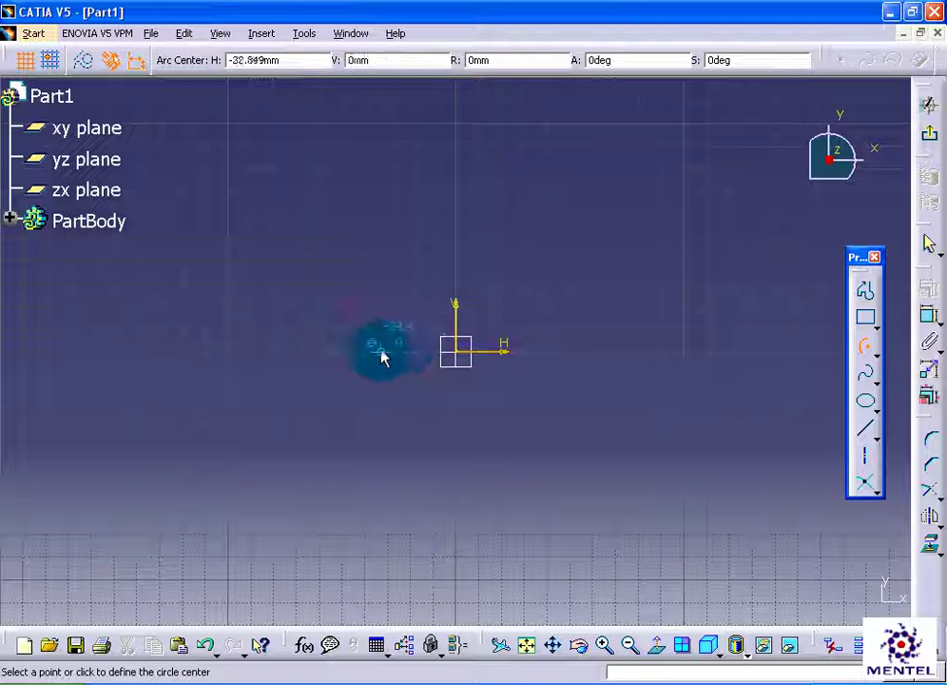
pyautogui.click(377, 353)
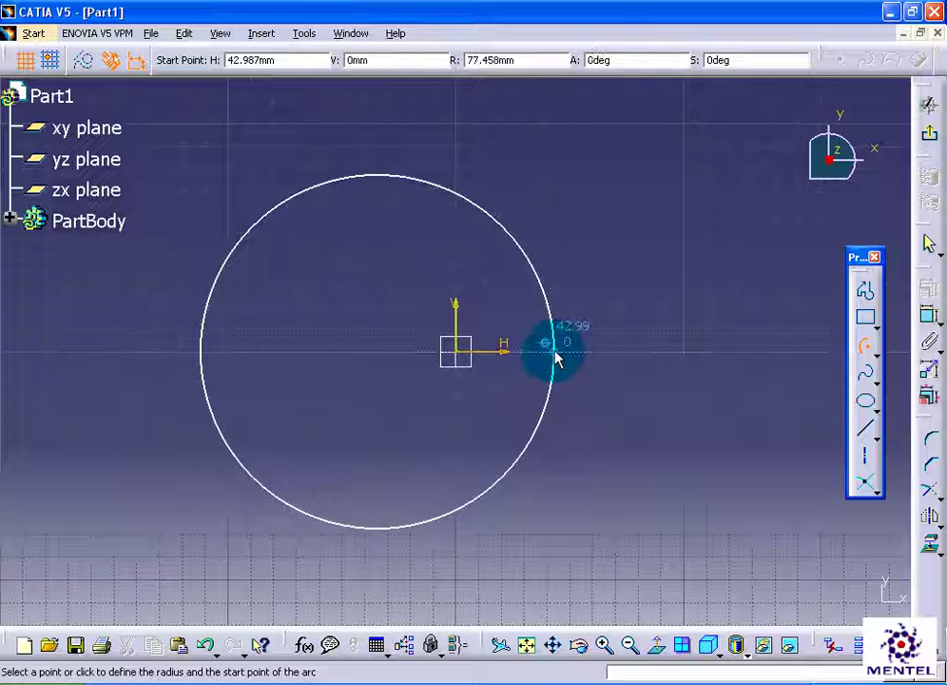
pyautogui.click(555, 352)
pyautogui.click(510, 200)
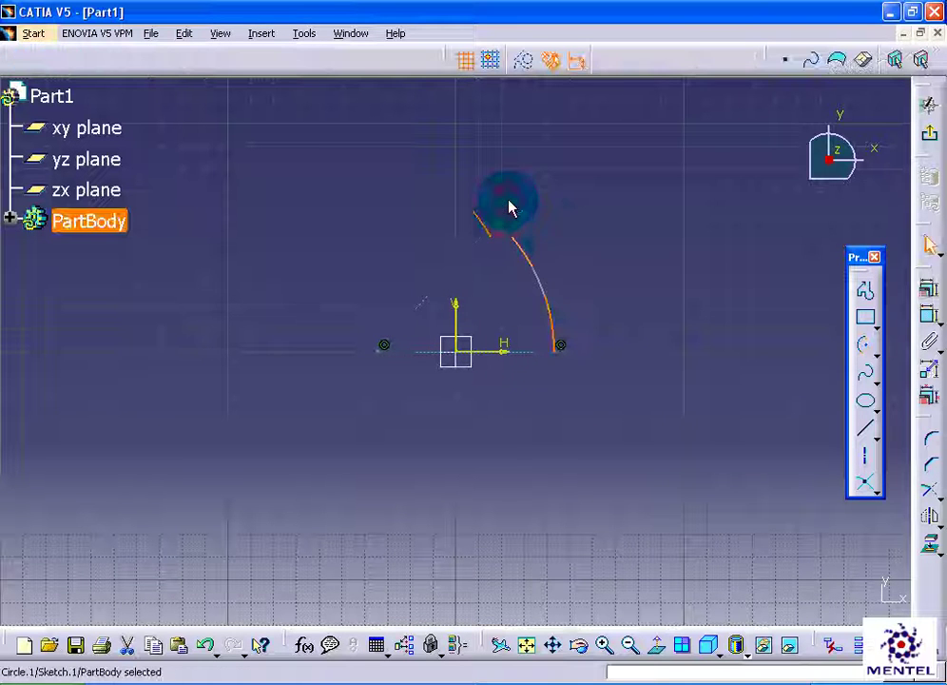
# - Draw a second arc crossing the first and round their junction with a corner
pyautogui.click(864, 346)
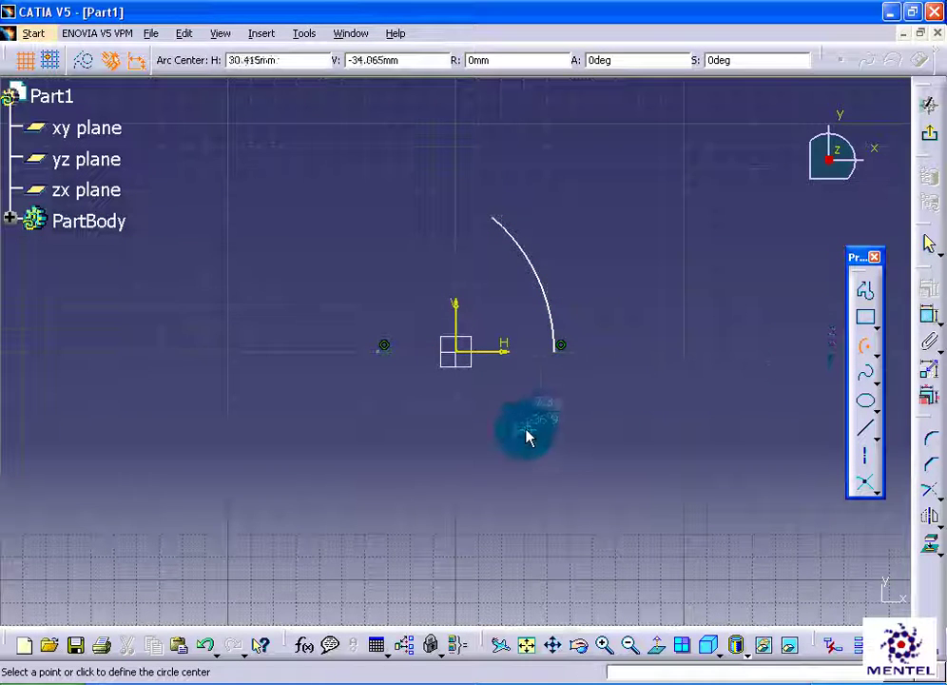
pyautogui.click(456, 425)
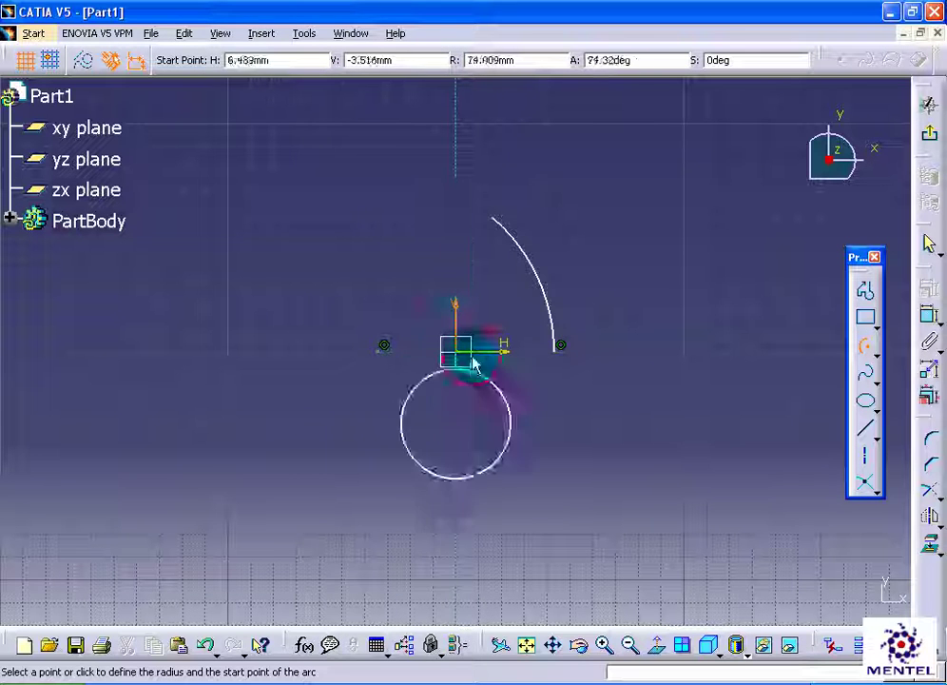
pyautogui.click(456, 244)
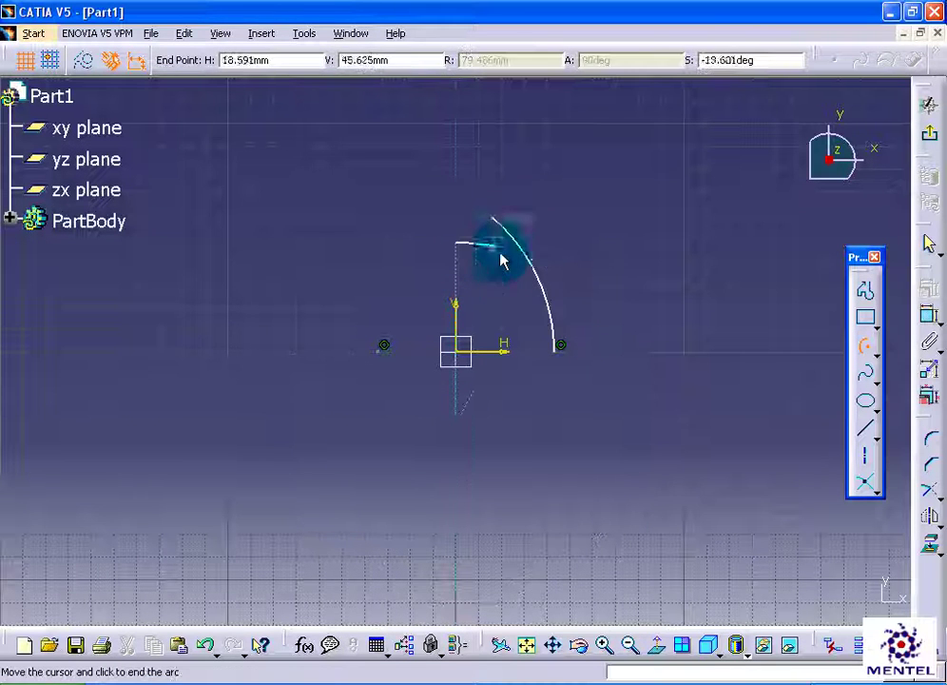
pyautogui.click(567, 278)
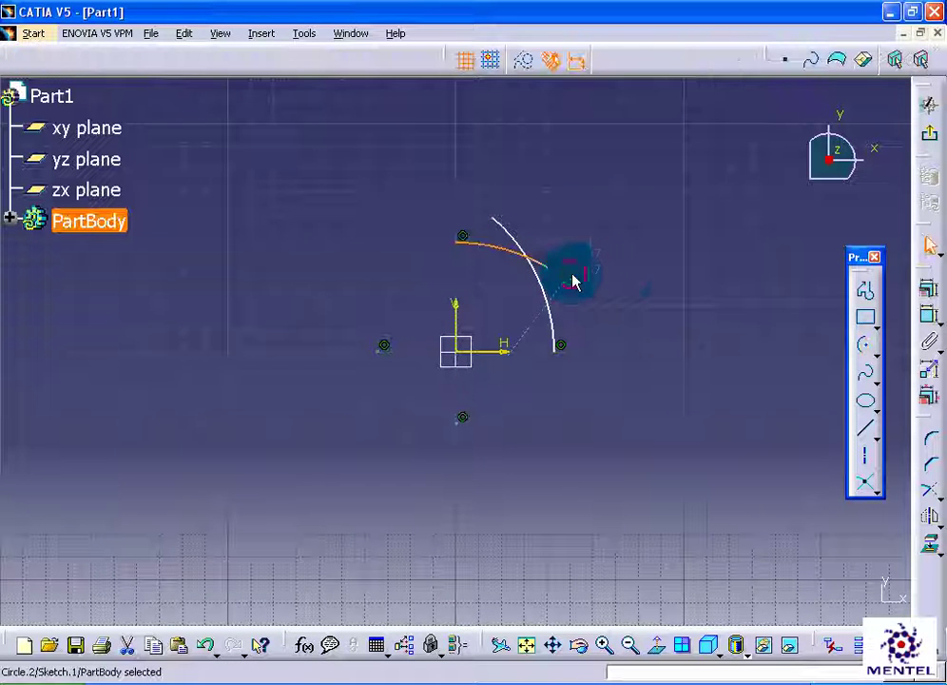
pyautogui.click(929, 437)
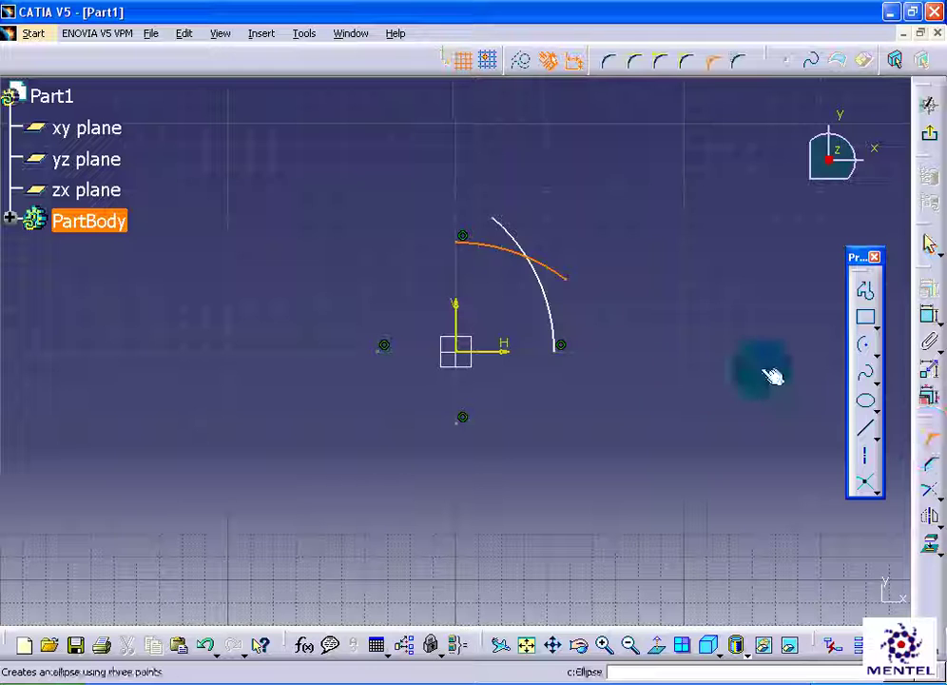
pyautogui.click(534, 266)
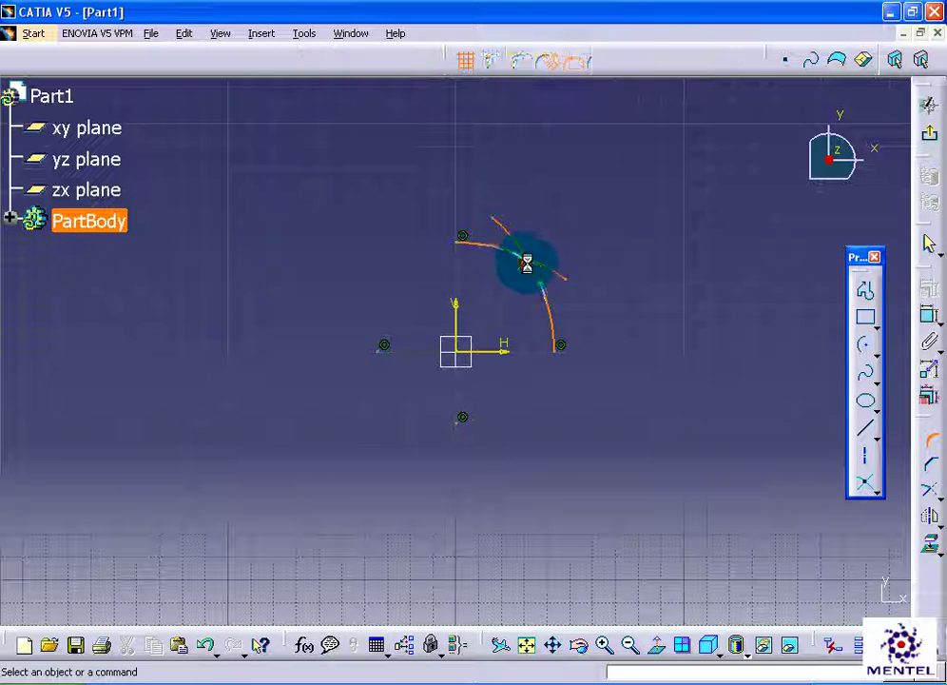
# - Dimension the corner fillet and both arc radii (R 77.458, R 79.486)
pyautogui.click(929, 318)
pyautogui.click(559, 314)
pyautogui.click(630, 304)
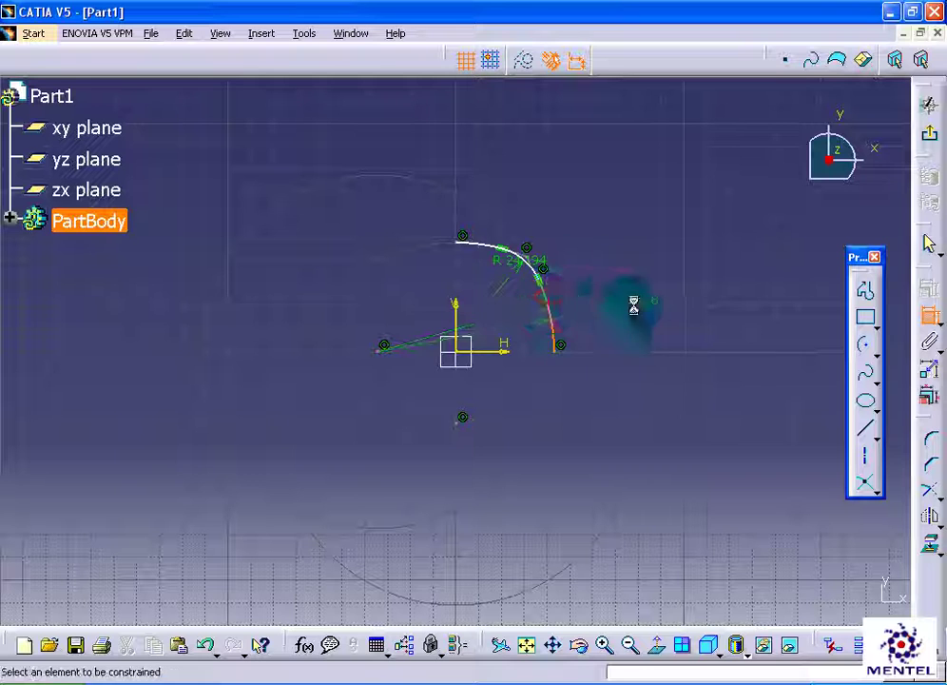
pyautogui.click(478, 255)
pyautogui.click(477, 241)
pyautogui.click(481, 213)
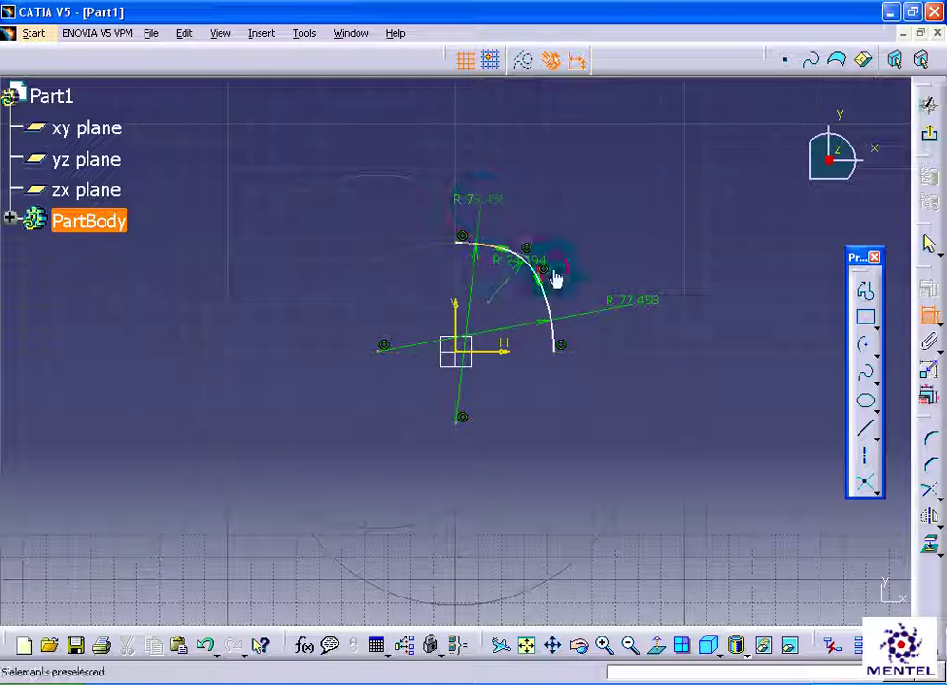
# - Add horizontal and vertical offset dimensions at the arc end points, then open Edit Multi-Constraint
pyautogui.click(463, 318)
pyautogui.click(514, 400)
pyautogui.click(510, 359)
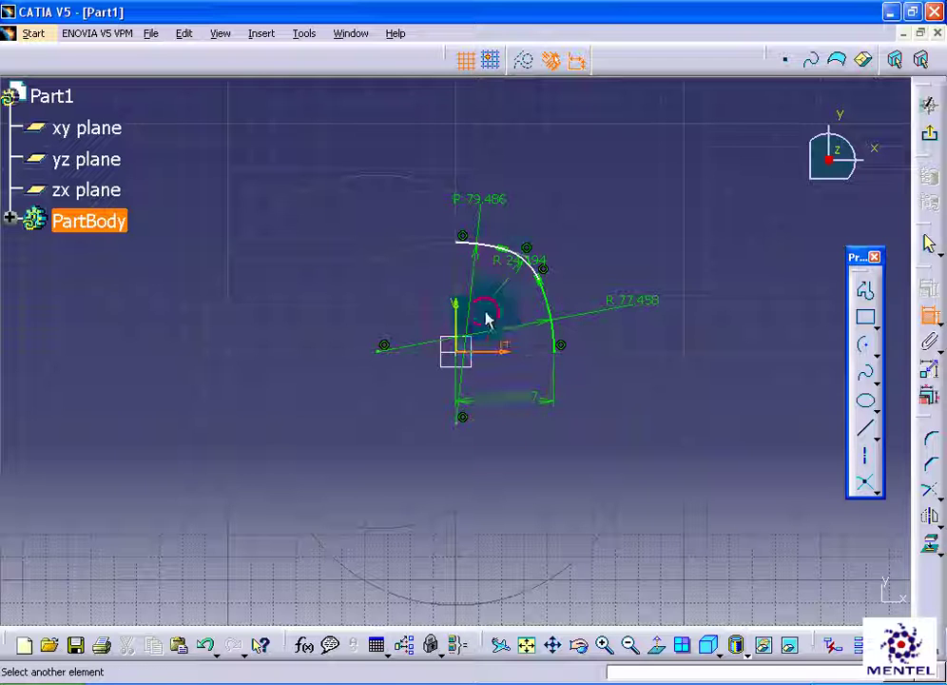
pyautogui.click(462, 243)
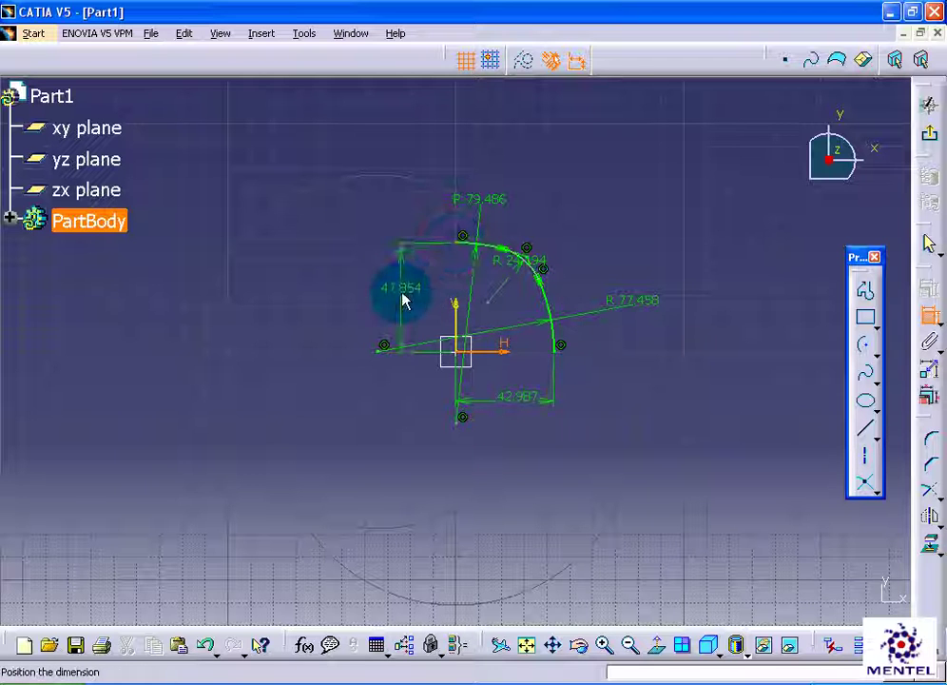
pyautogui.click(402, 300)
pyautogui.click(928, 394)
pyautogui.write('16')
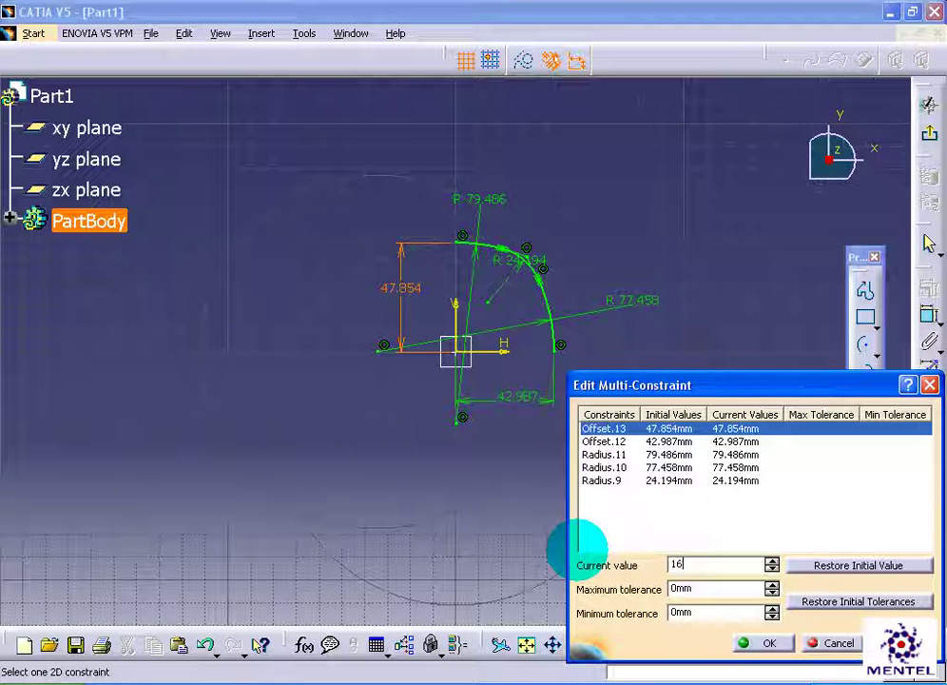
# - Set Offset.13 to 16, Offset.12 to 15, and radii to 30, 40 and 6 mm
pyautogui.click(603, 442)
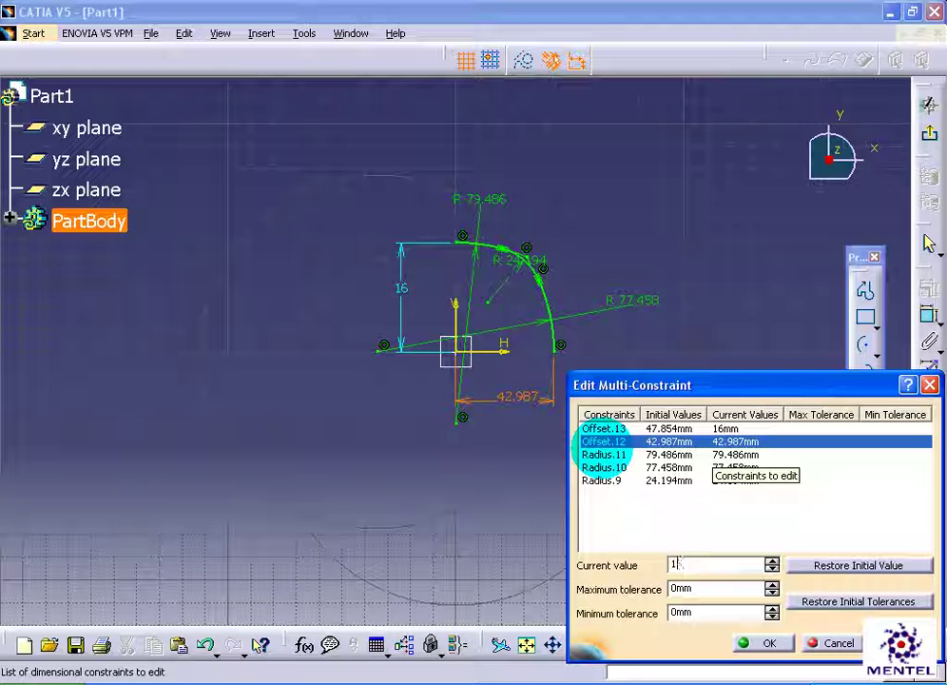
pyautogui.write('5')
pyautogui.click(628, 456)
pyautogui.write('30')
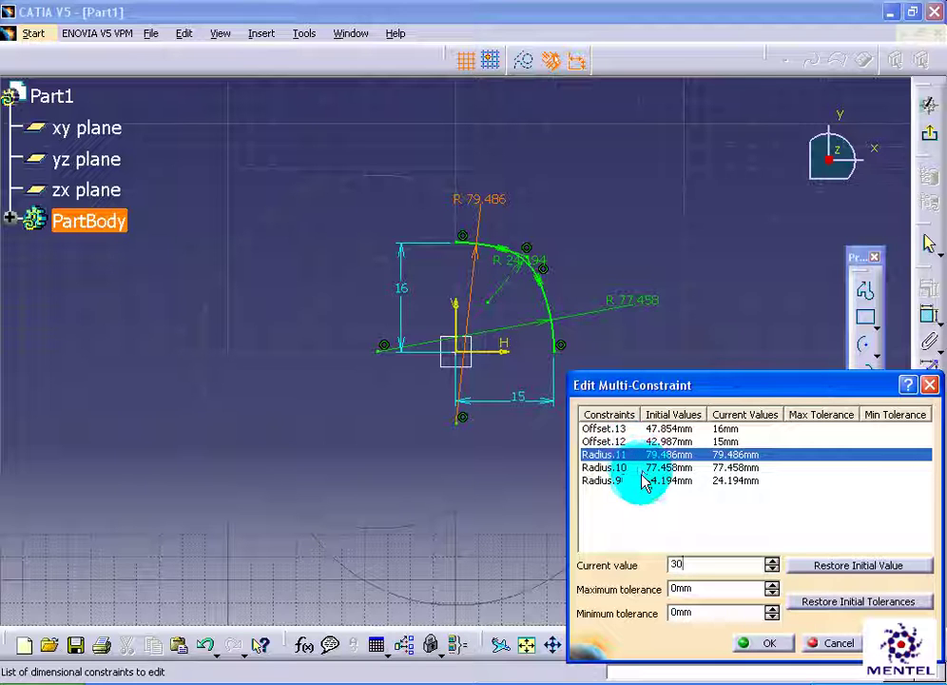
pyautogui.click(640, 465)
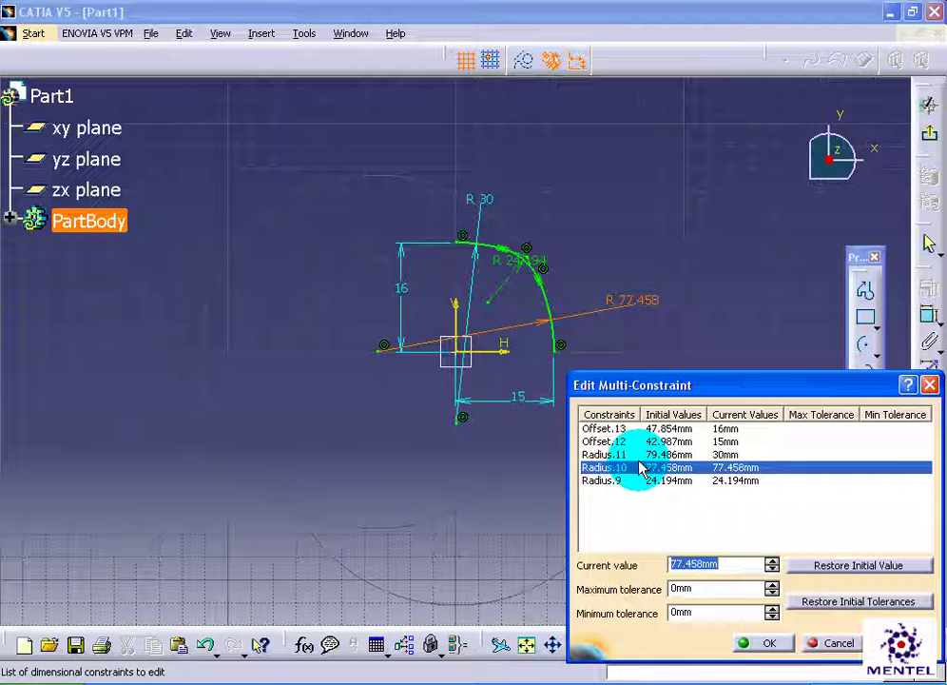
pyautogui.click(642, 483)
pyautogui.write('6')
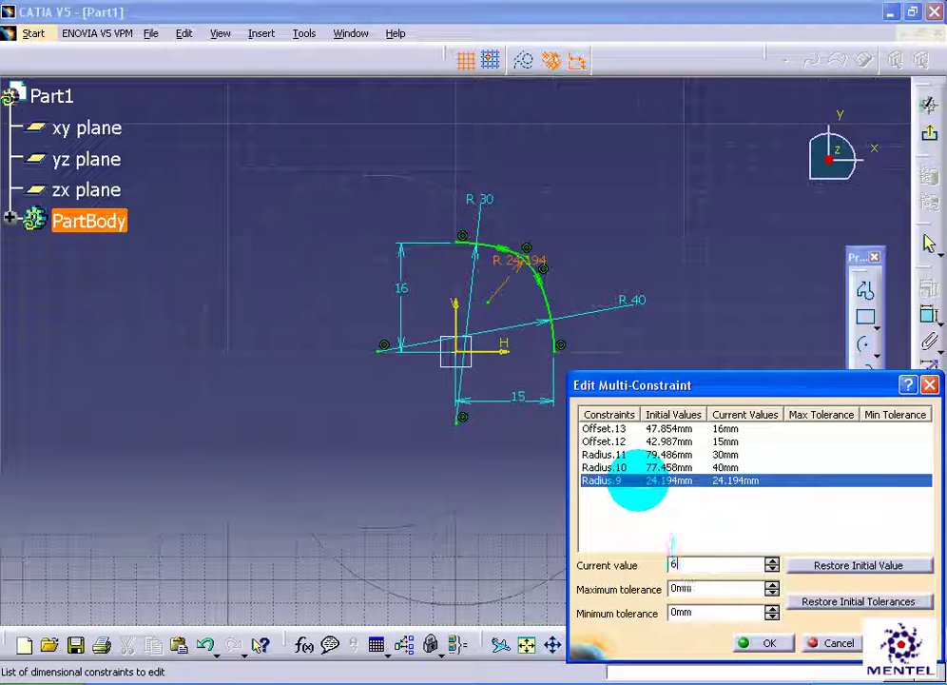
pyautogui.click(770, 644)
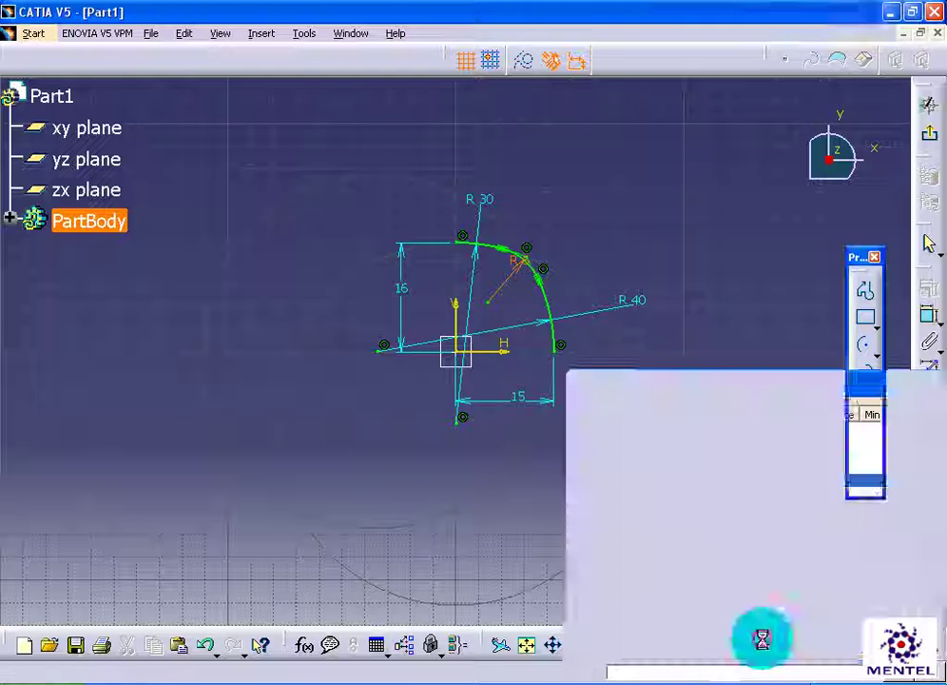
# - Exit the sketch and start a new sketch on the zx plane, reversed and fitted in view
pyautogui.click(929, 135)
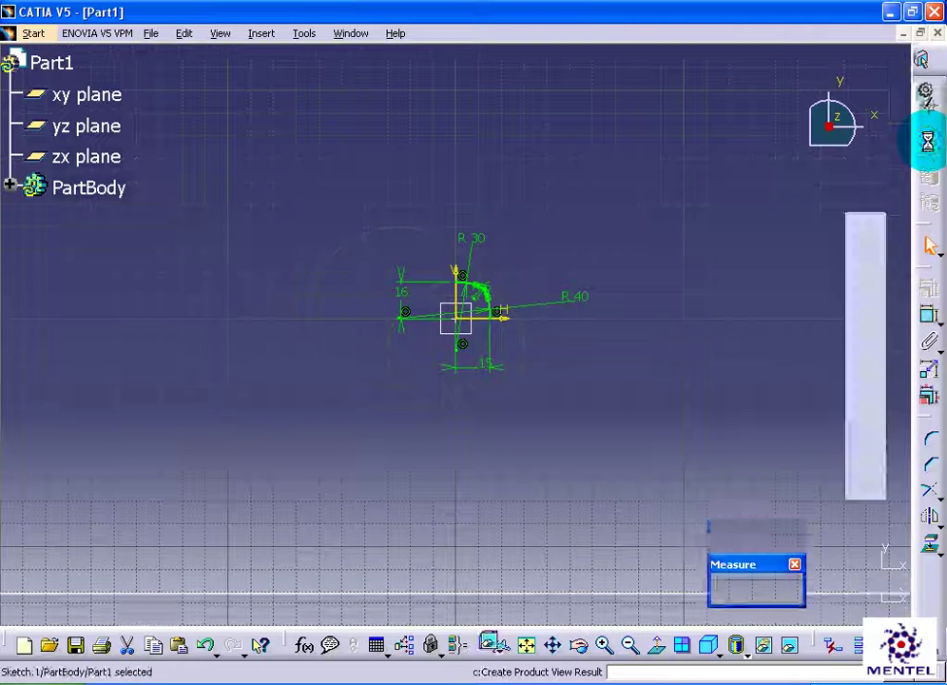
pyautogui.click(564, 304)
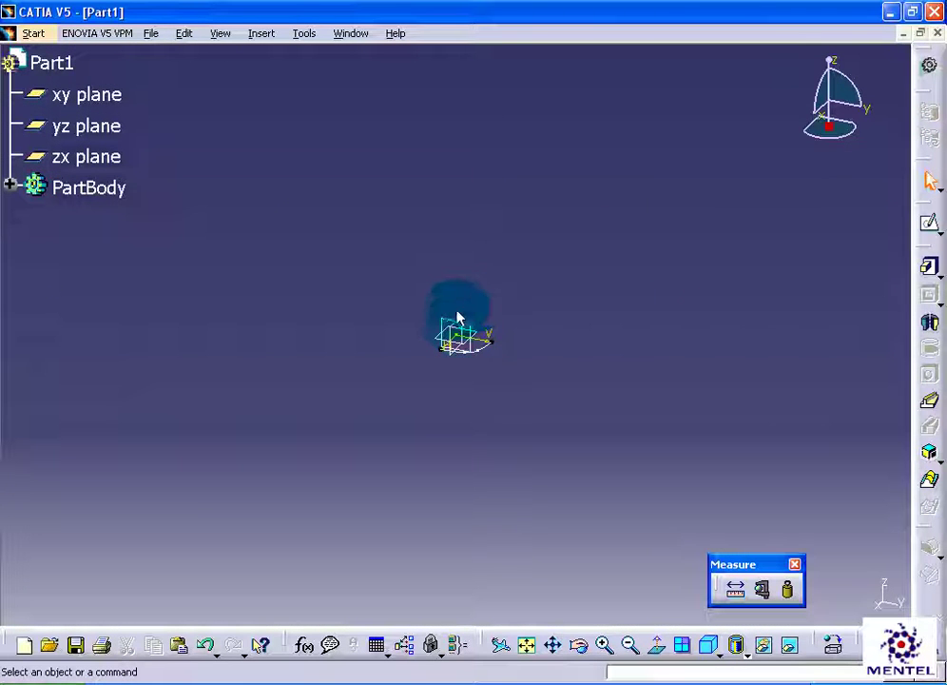
pyautogui.click(38, 158)
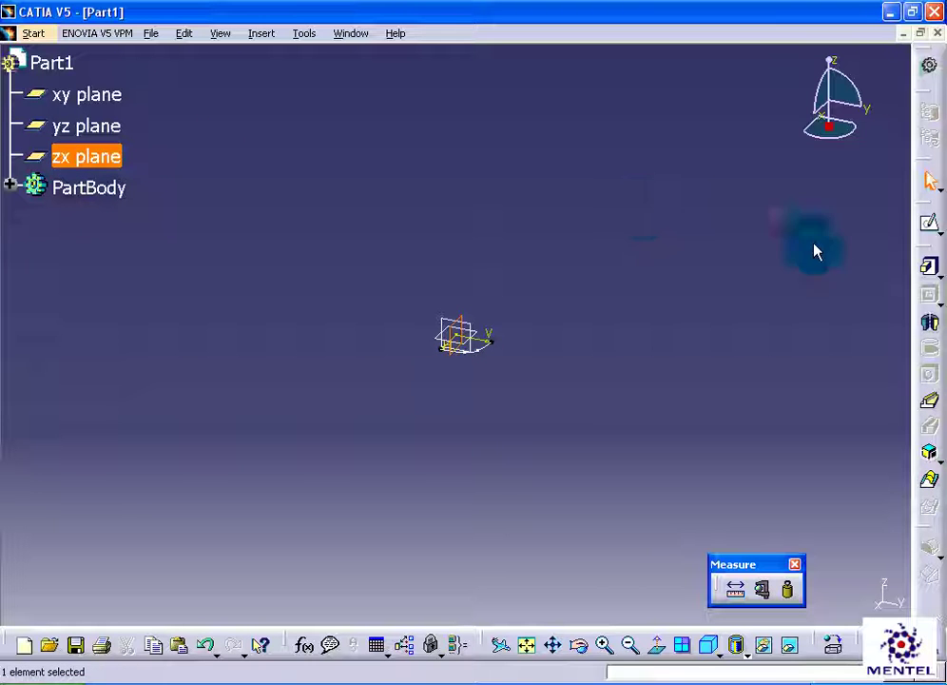
pyautogui.click(929, 222)
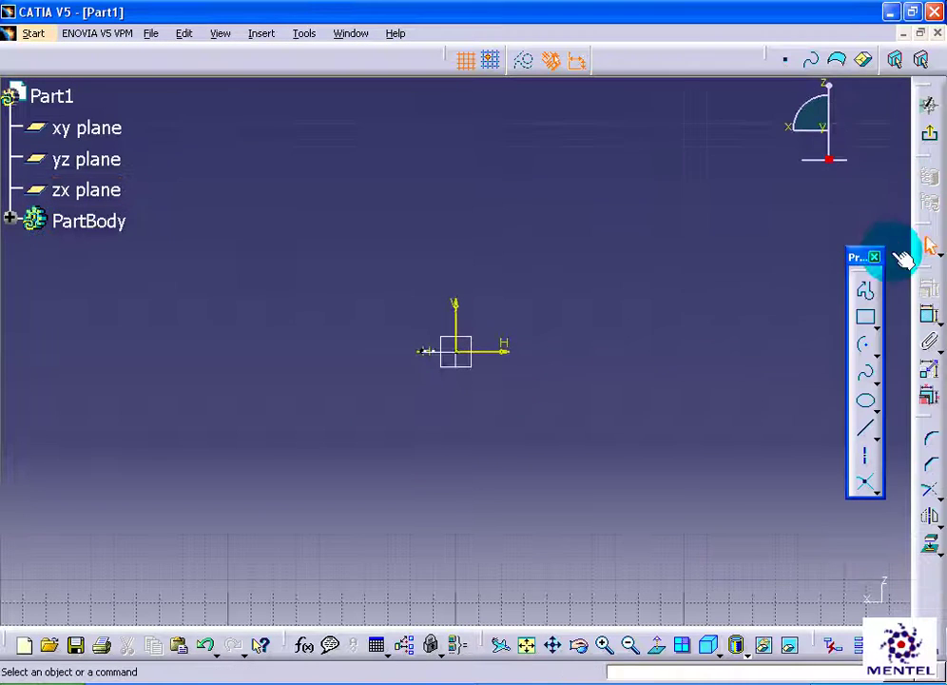
pyautogui.click(658, 649)
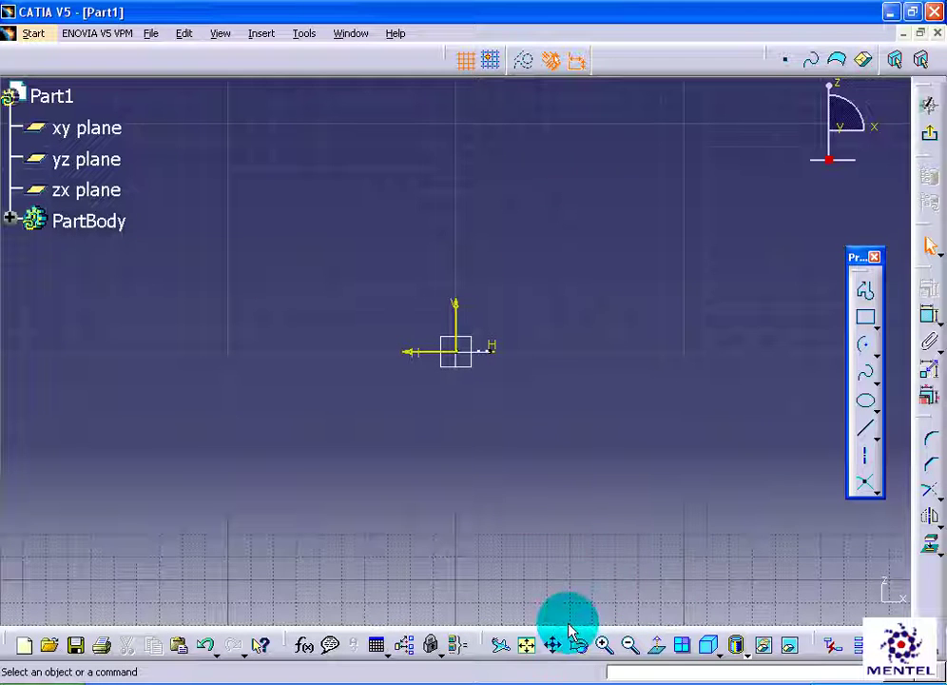
pyautogui.click(526, 645)
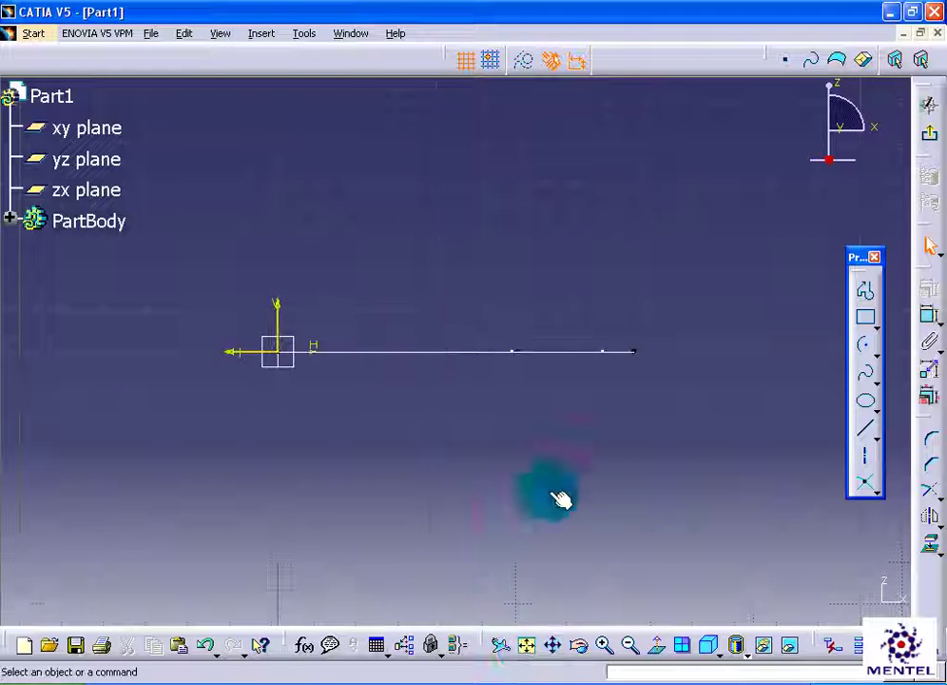
pyautogui.moveTo(634, 455)
pyautogui.mouseDown(button='middle')
pyautogui.moveTo(549, 515)
pyautogui.moveTo(503, 524)
pyautogui.mouseUp(button='middle')
# - Draw a profile with a slanted edge plus straight bottom, left and top edges
pyautogui.click(867, 302)
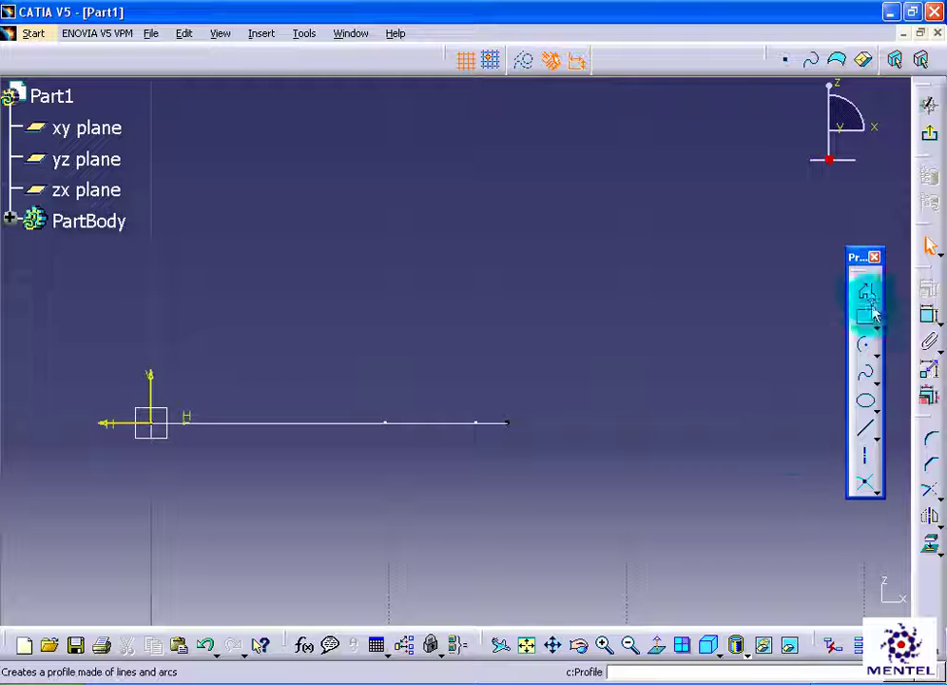
pyautogui.click(730, 188)
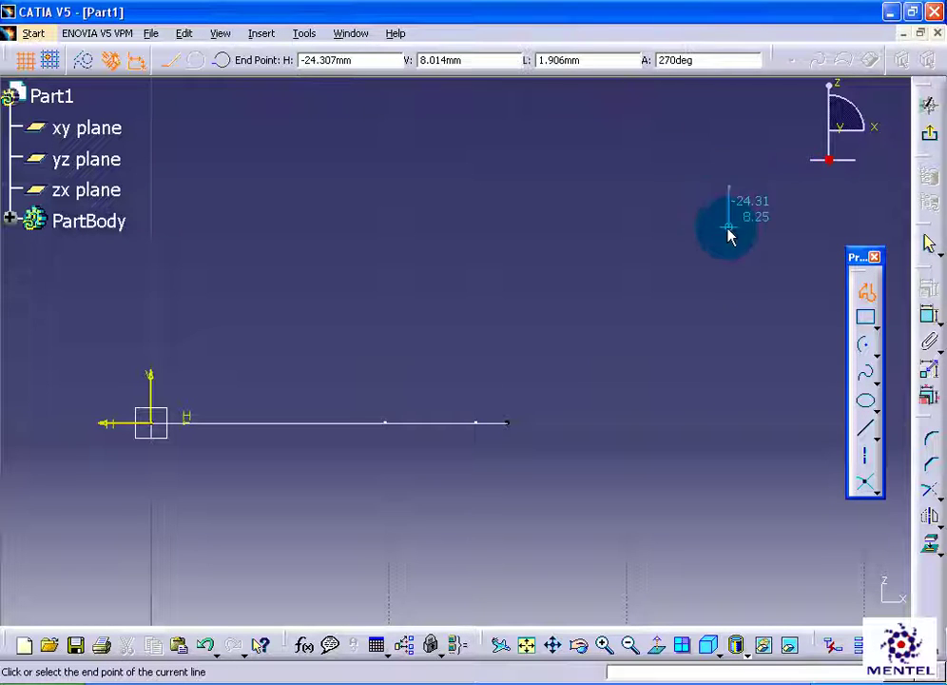
pyautogui.click(792, 411)
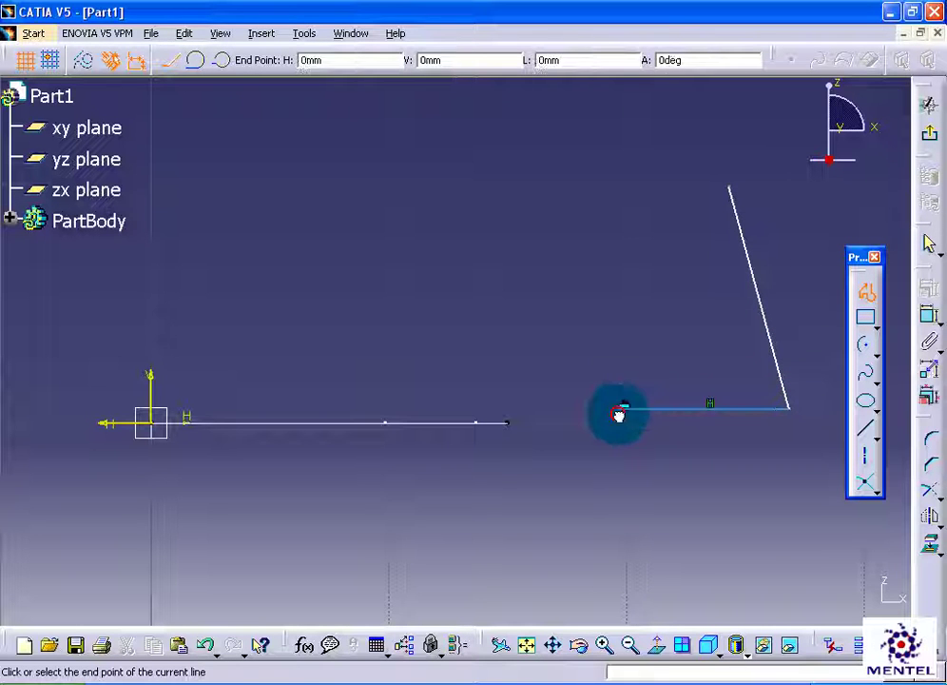
pyautogui.click(618, 411)
pyautogui.click(618, 234)
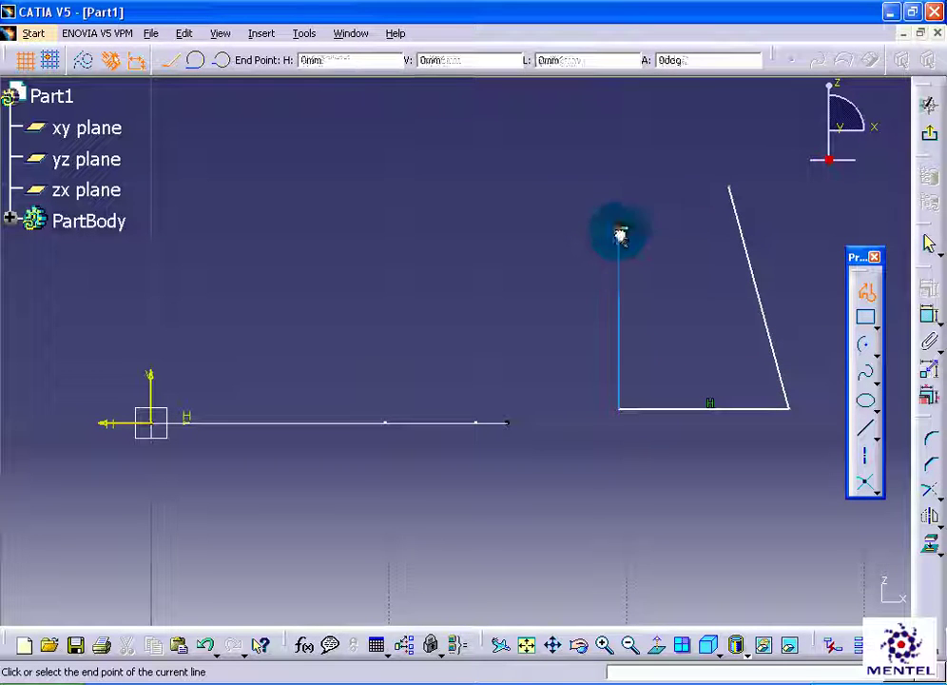
pyautogui.click(685, 234)
pyautogui.click(866, 290)
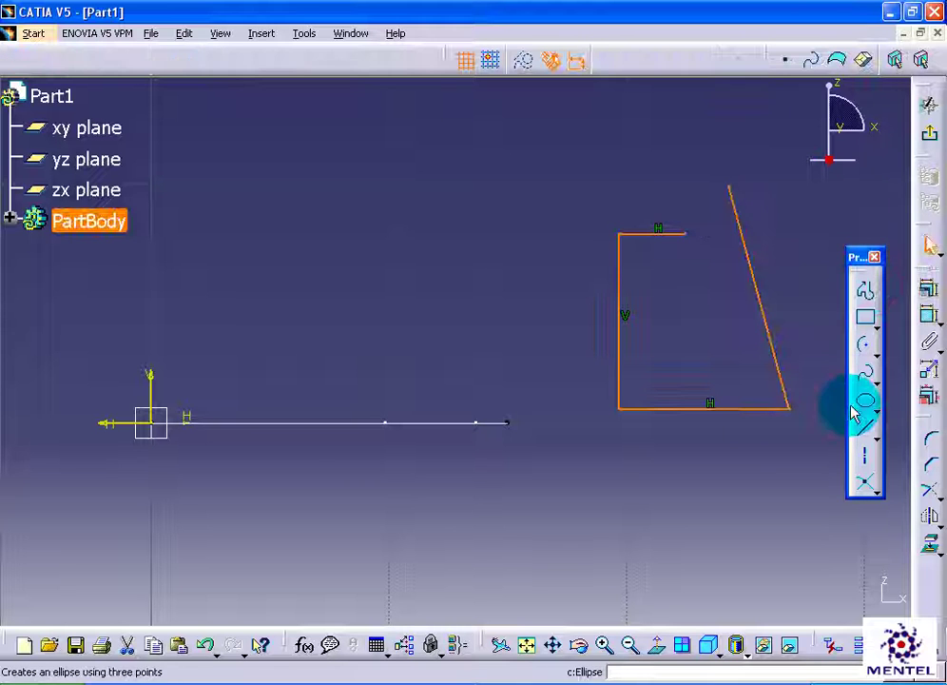
# - Add a vertical line rising from the bottom-right corner
pyautogui.click(867, 428)
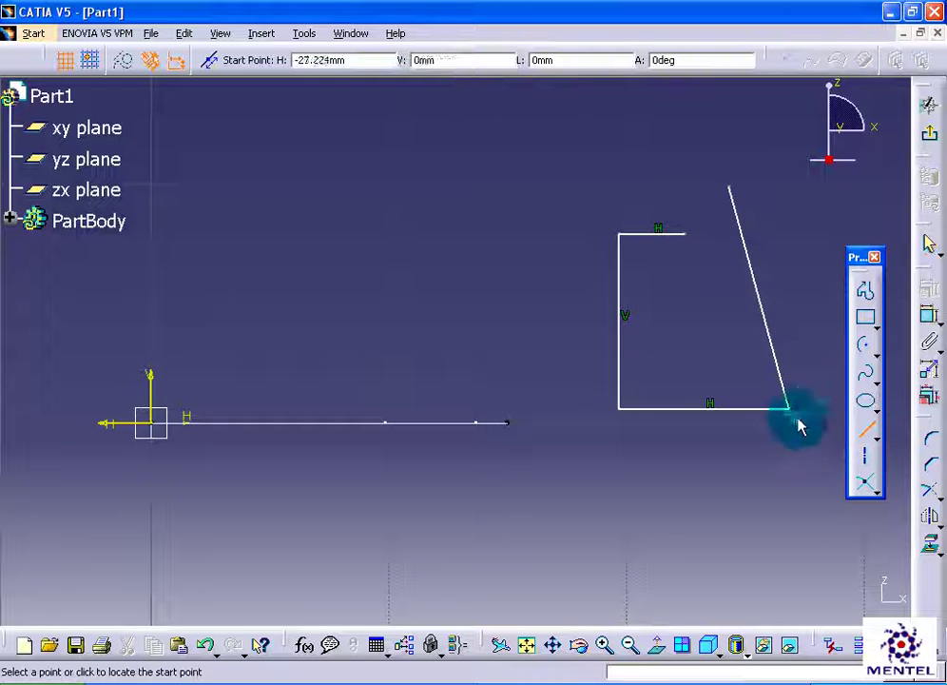
pyautogui.click(797, 409)
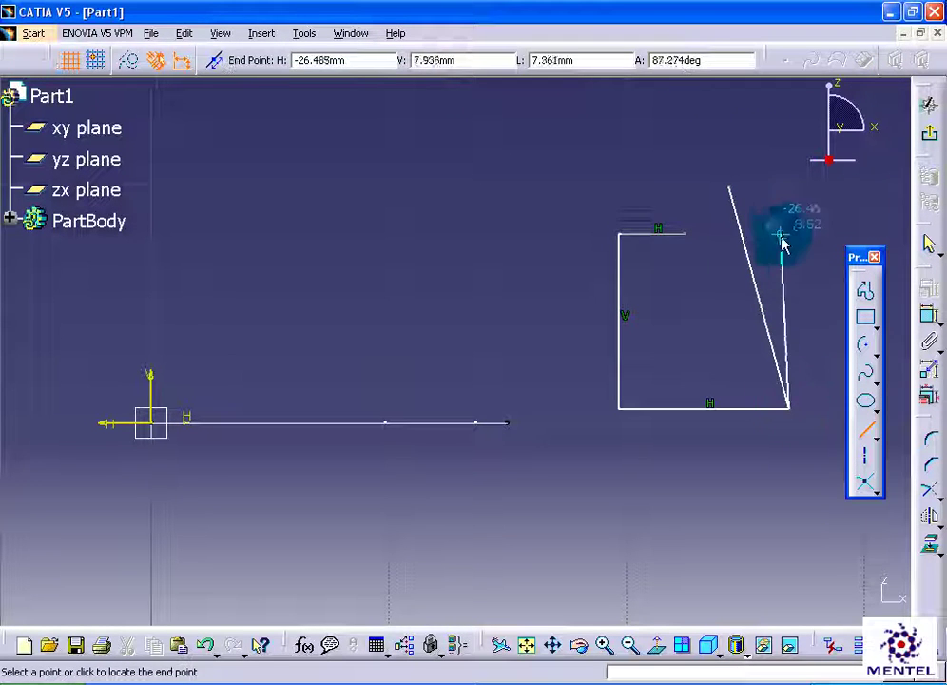
pyautogui.click(789, 179)
pyautogui.moveTo(804, 412); pyautogui.dragTo(621, 442, button='middle')
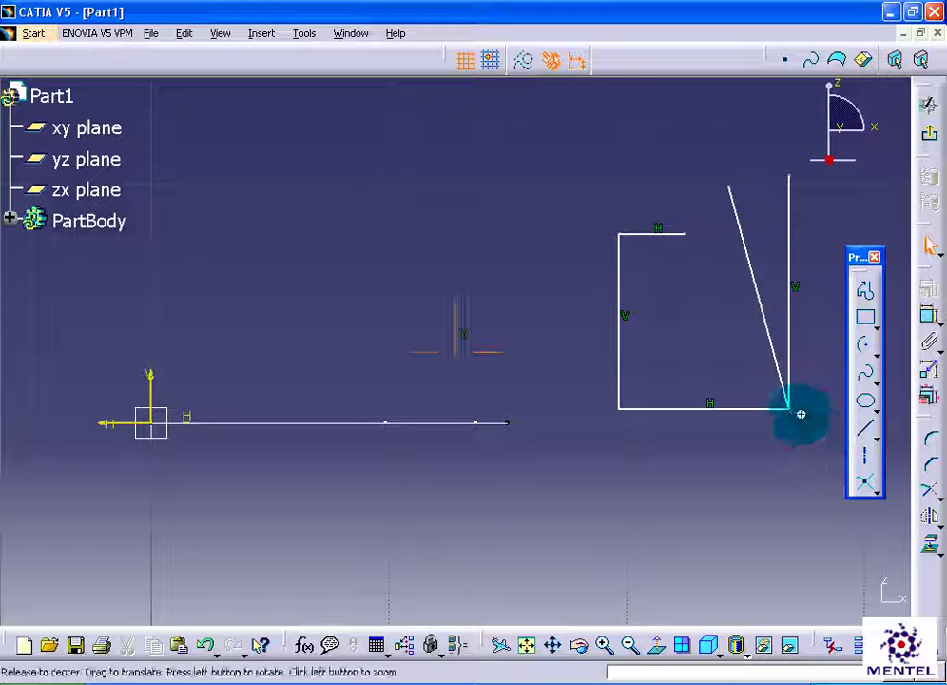
# - Draw a three-point arc from the top edge to the slanted edge and trim them together
pyautogui.click(878, 352)
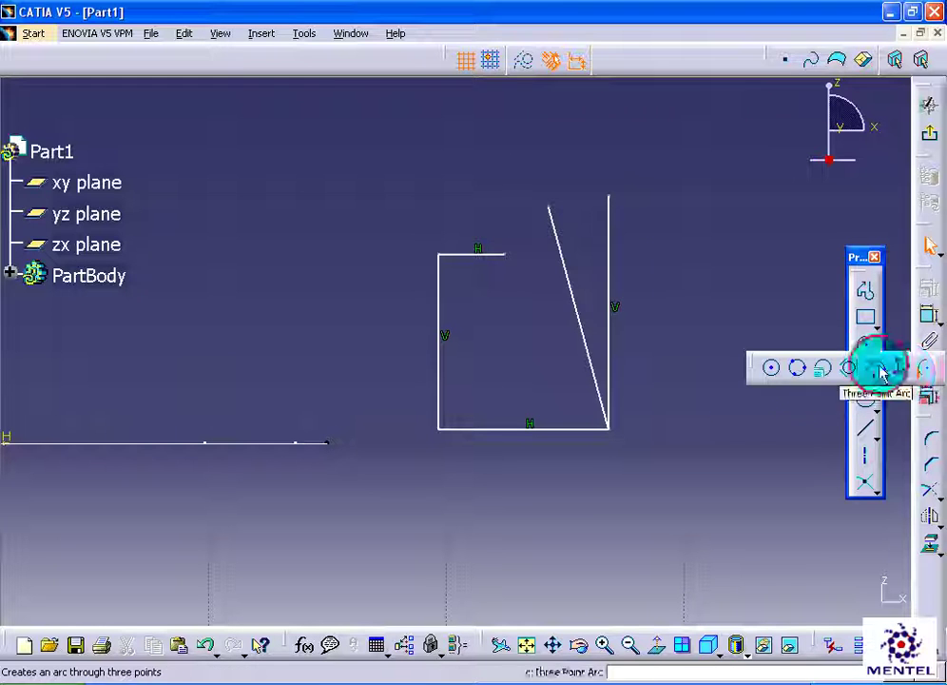
pyautogui.click(876, 369)
pyautogui.click(504, 253)
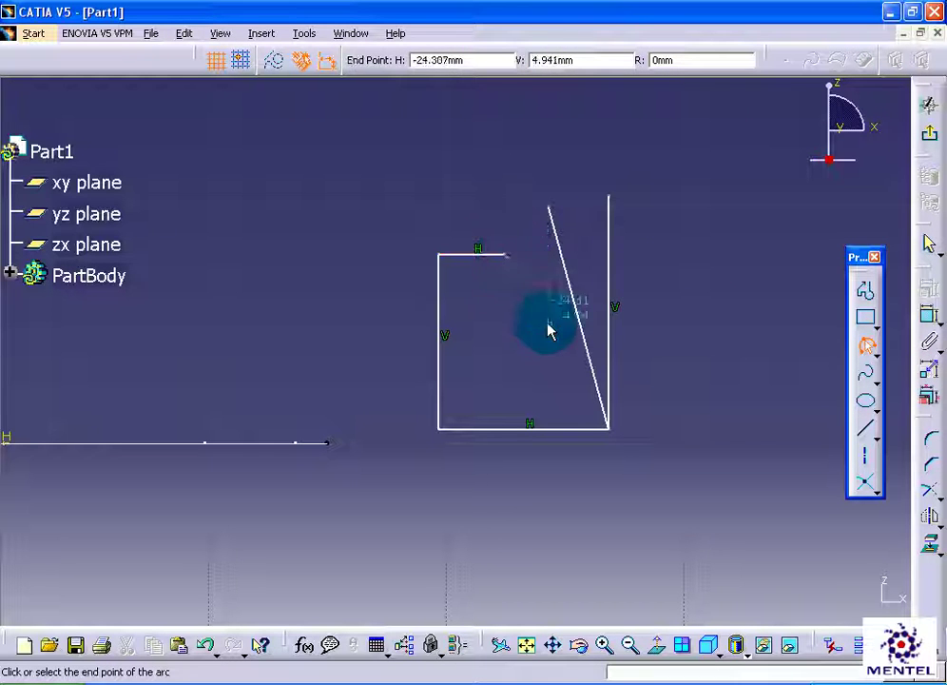
pyautogui.click(599, 369)
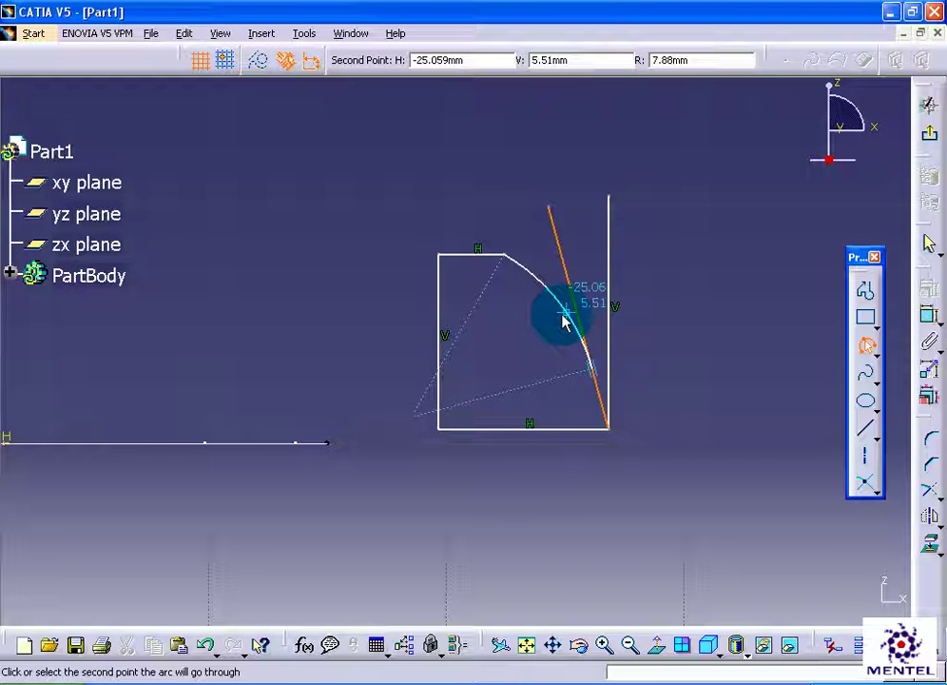
pyautogui.click(563, 319)
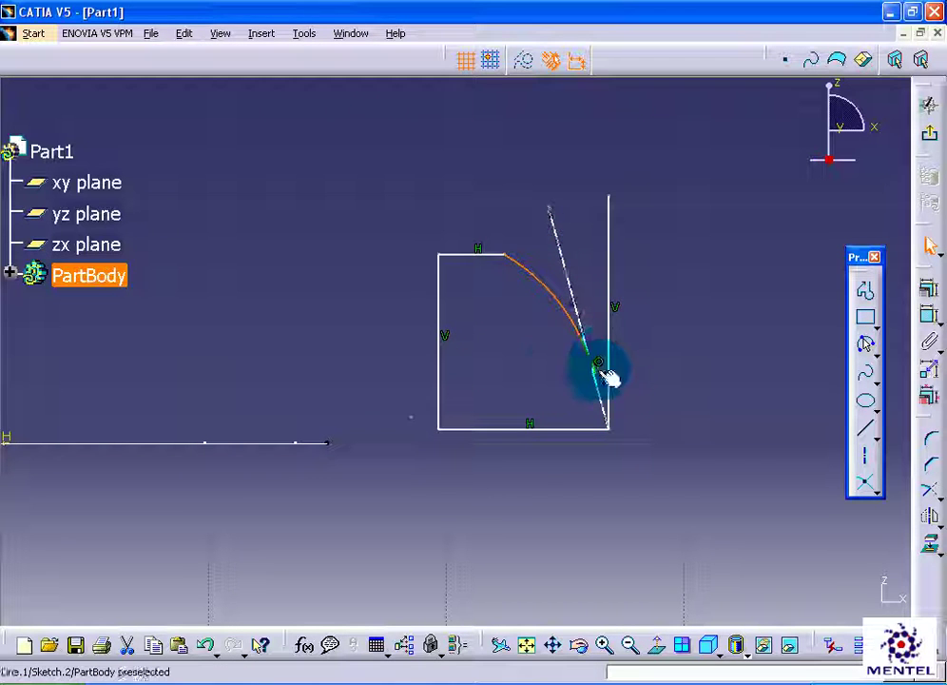
pyautogui.click(584, 483)
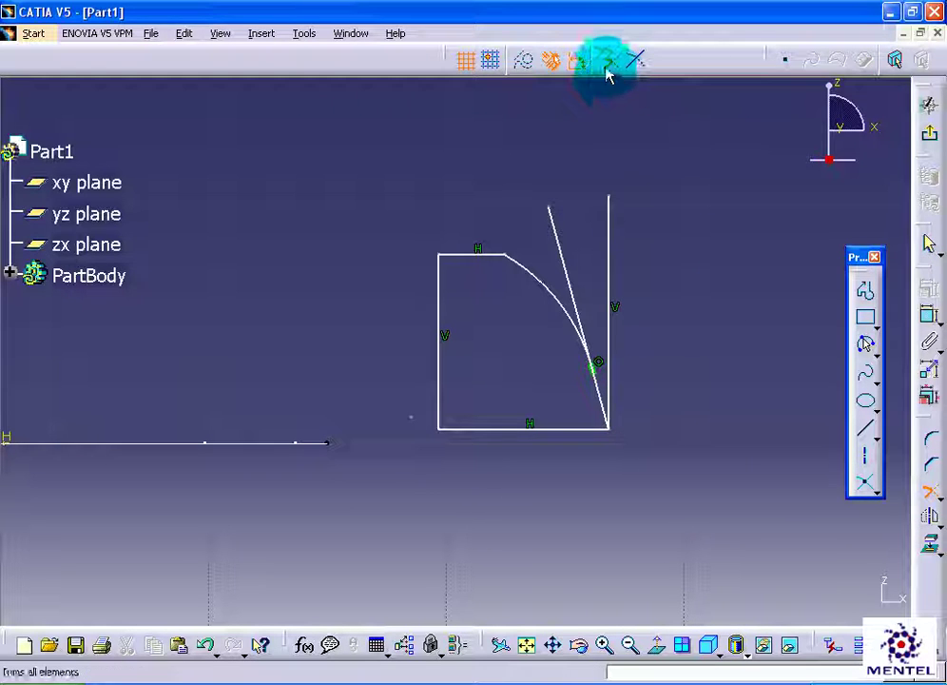
pyautogui.click(599, 401)
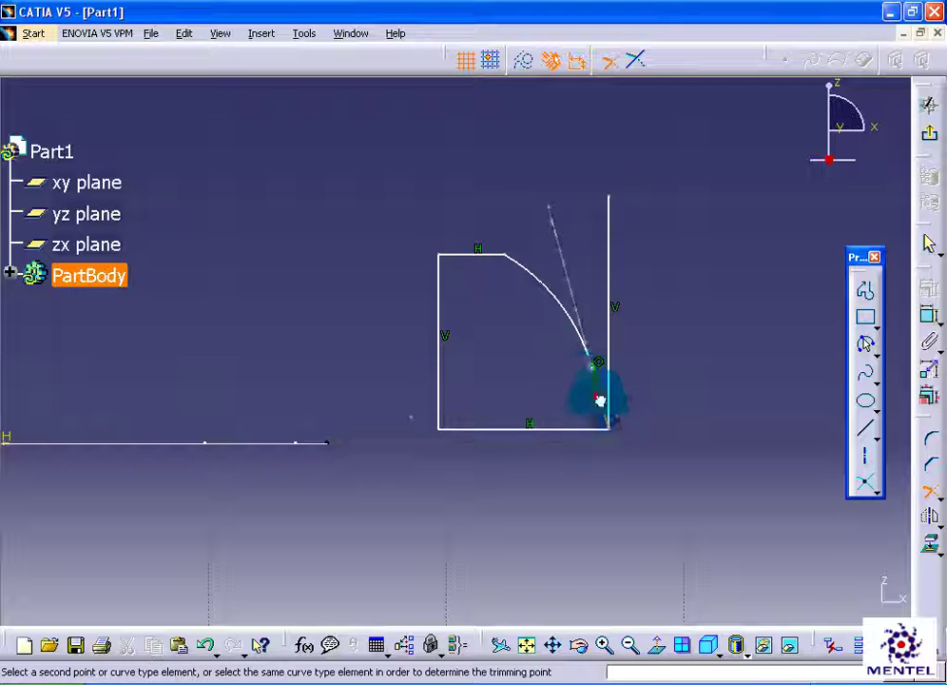
pyautogui.click(572, 313)
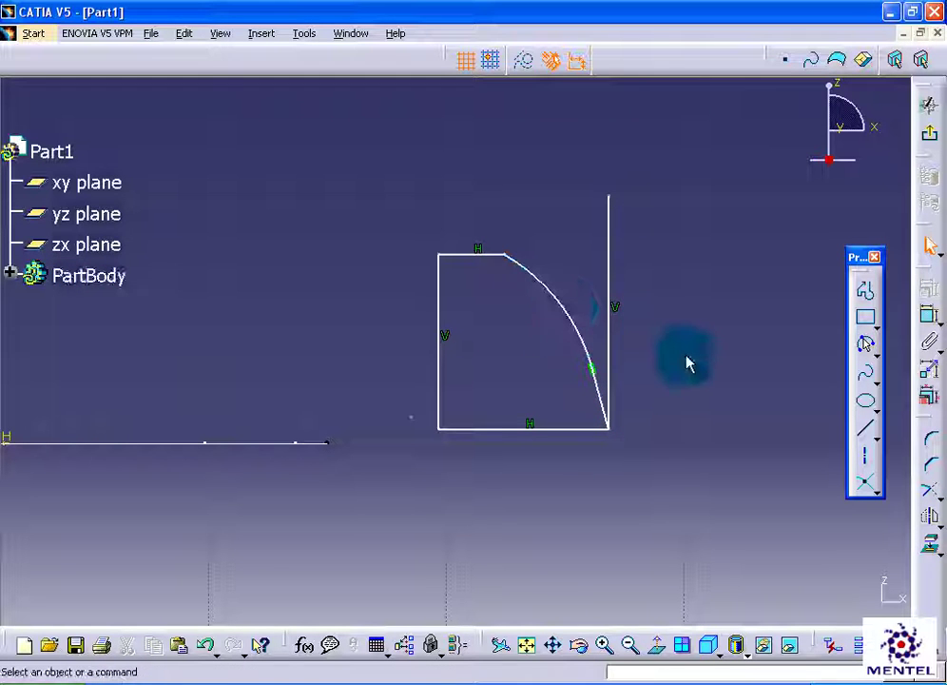
# - Make the right vertical line construction geometry and dimension the bottom edge length
pyautogui.click(610, 264)
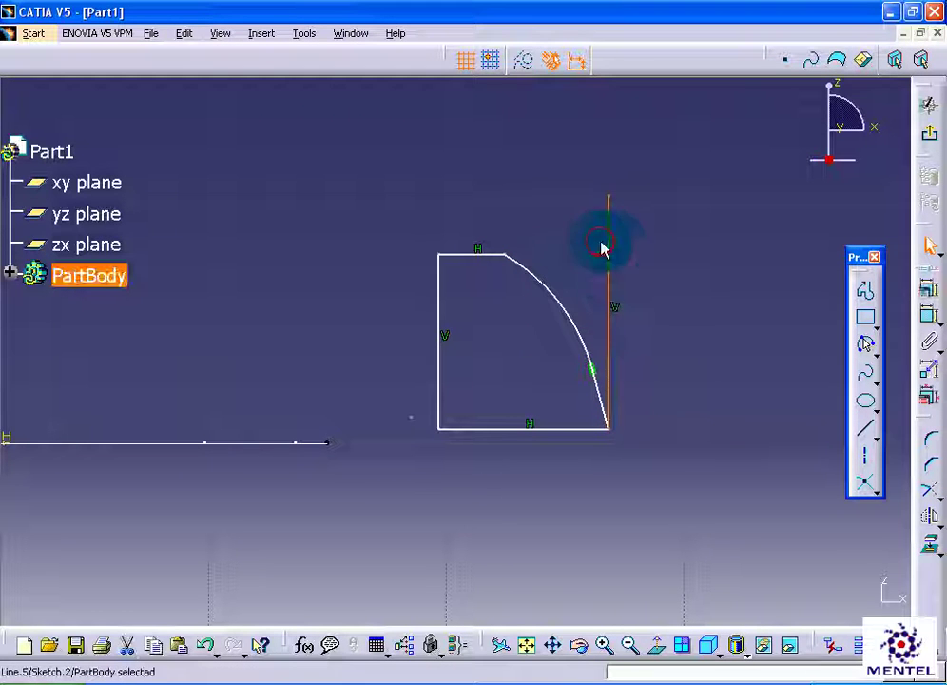
pyautogui.click(524, 62)
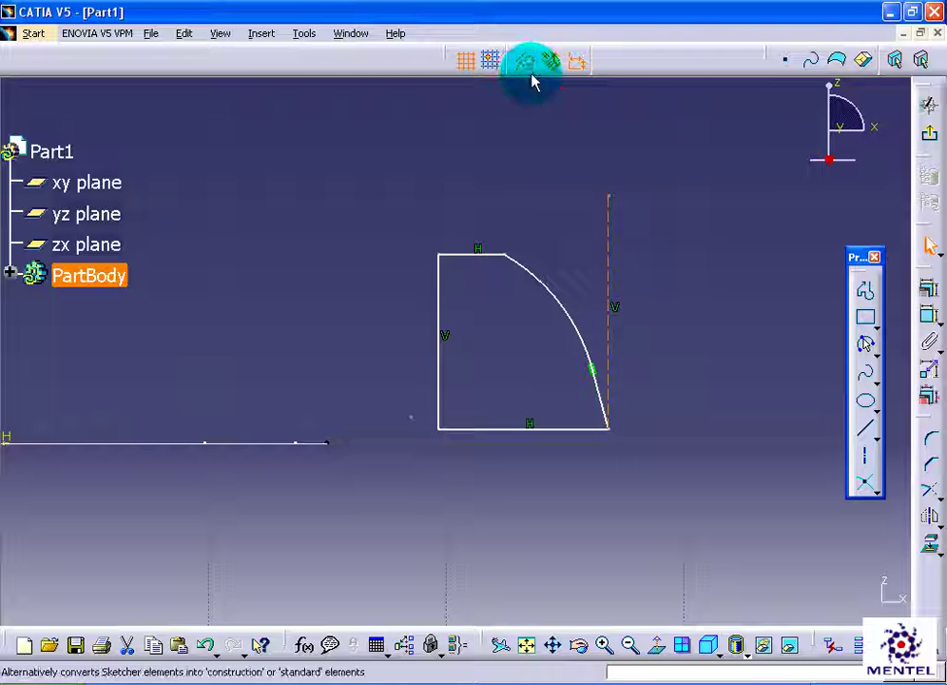
pyautogui.click(551, 124)
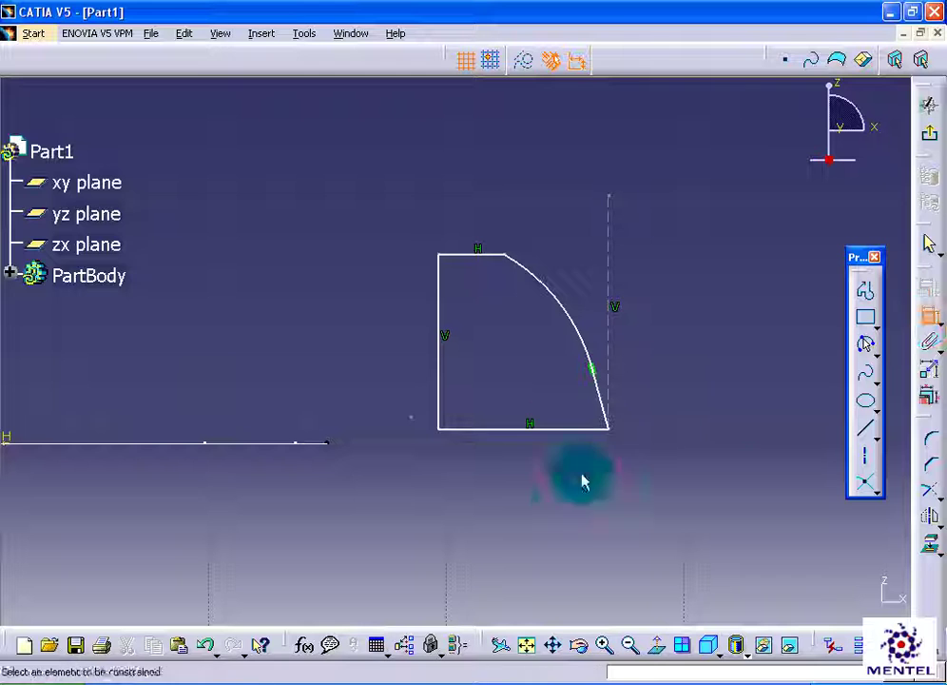
pyautogui.click(561, 429)
pyautogui.click(542, 487)
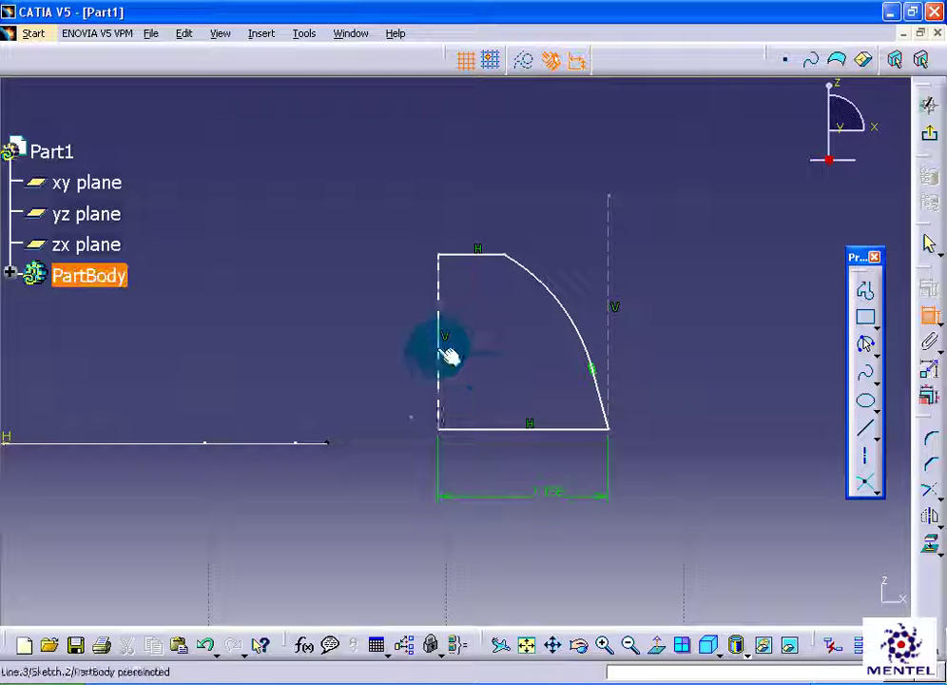
# - Dimension the left edge height, top edge offset, arc radius and slant angle
pyautogui.click(382, 340)
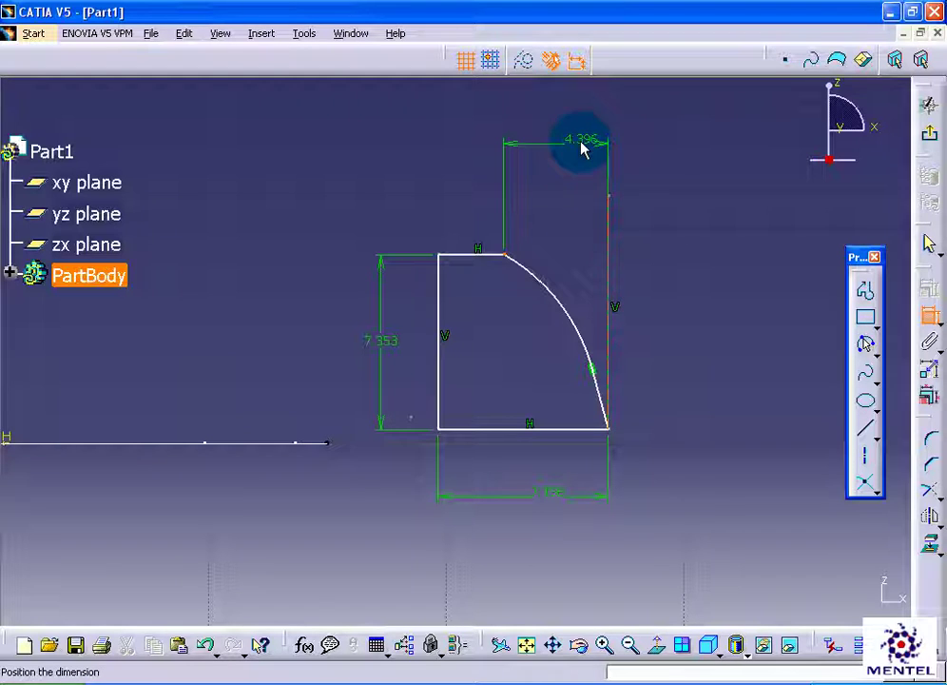
pyautogui.click(553, 143)
pyautogui.click(565, 303)
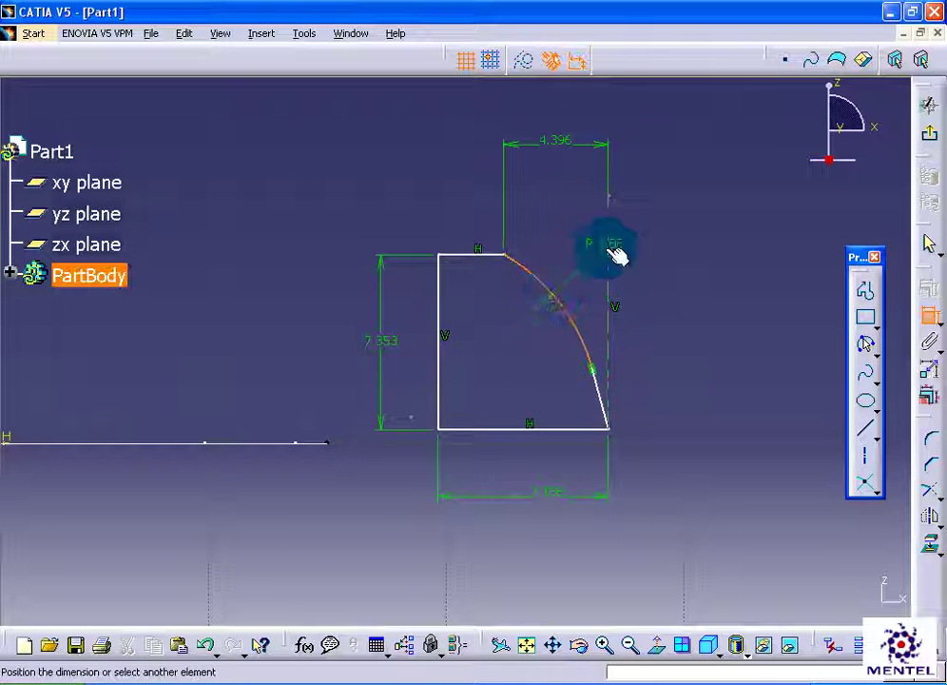
pyautogui.click(675, 204)
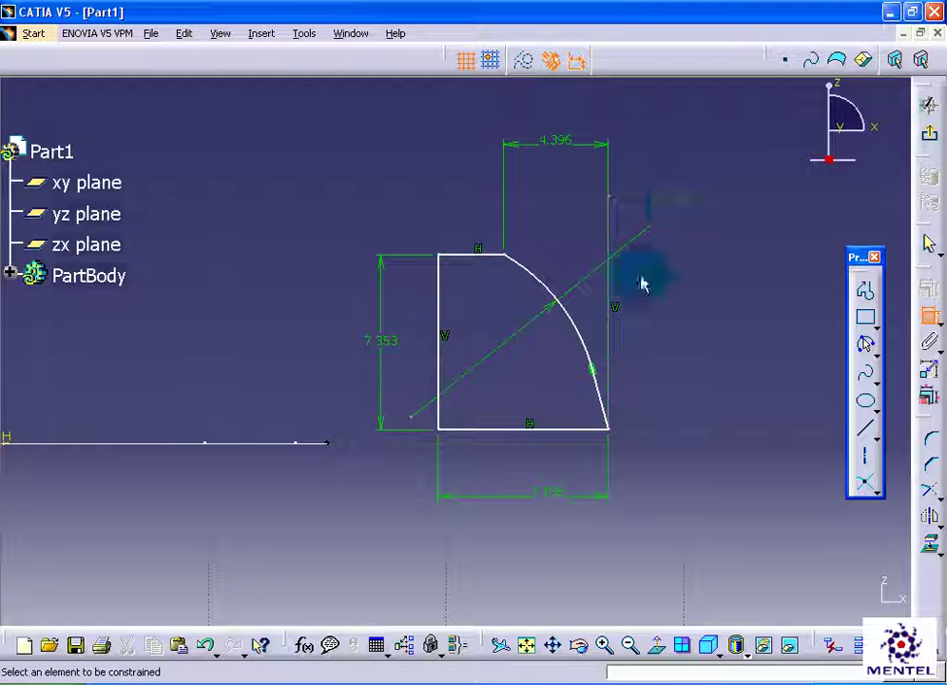
pyautogui.click(601, 394)
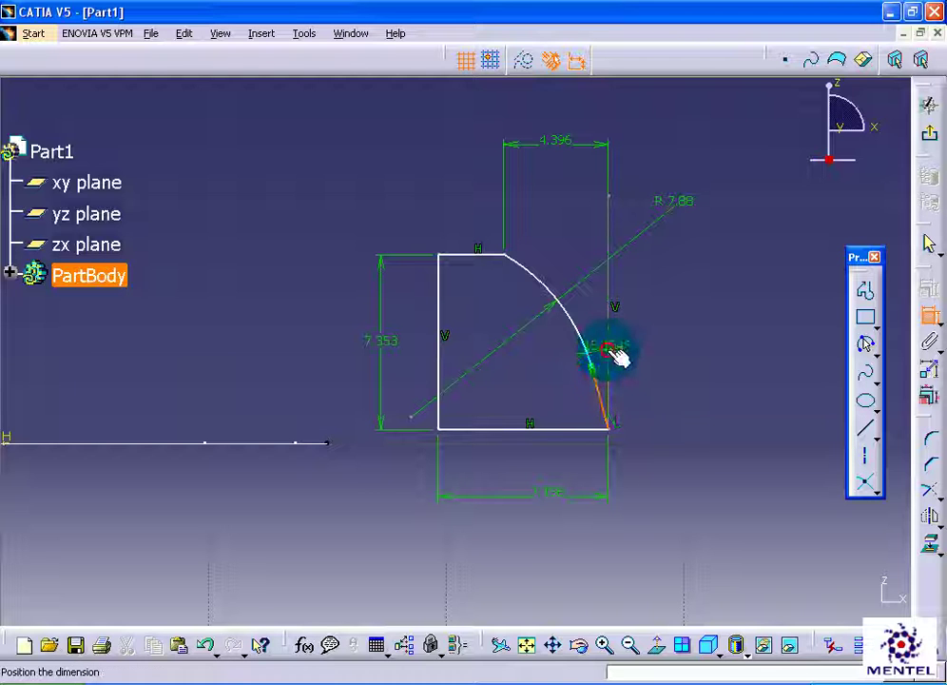
pyautogui.click(582, 216)
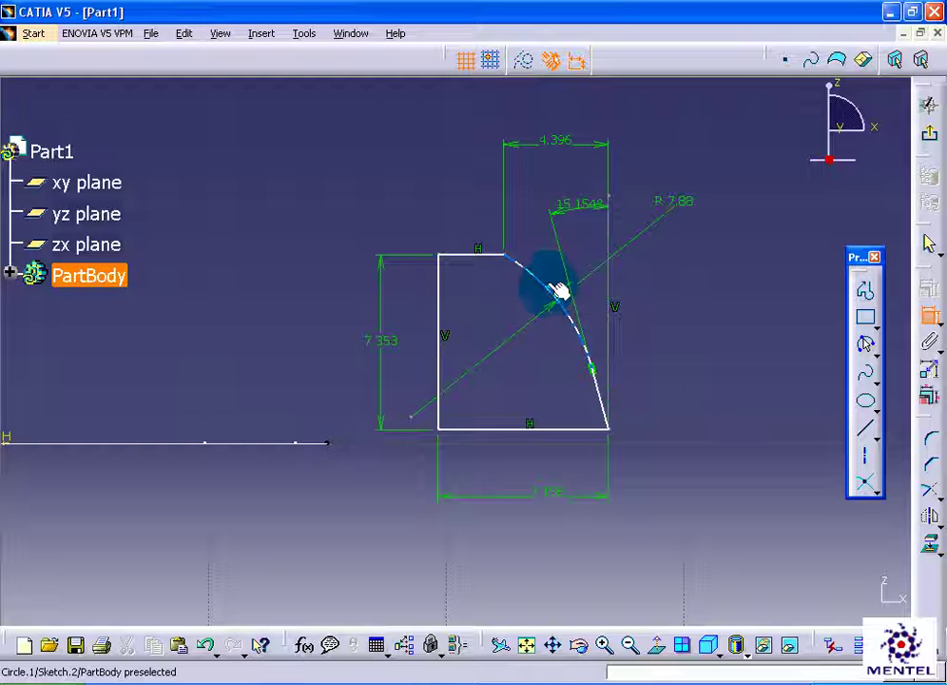
pyautogui.click(753, 444)
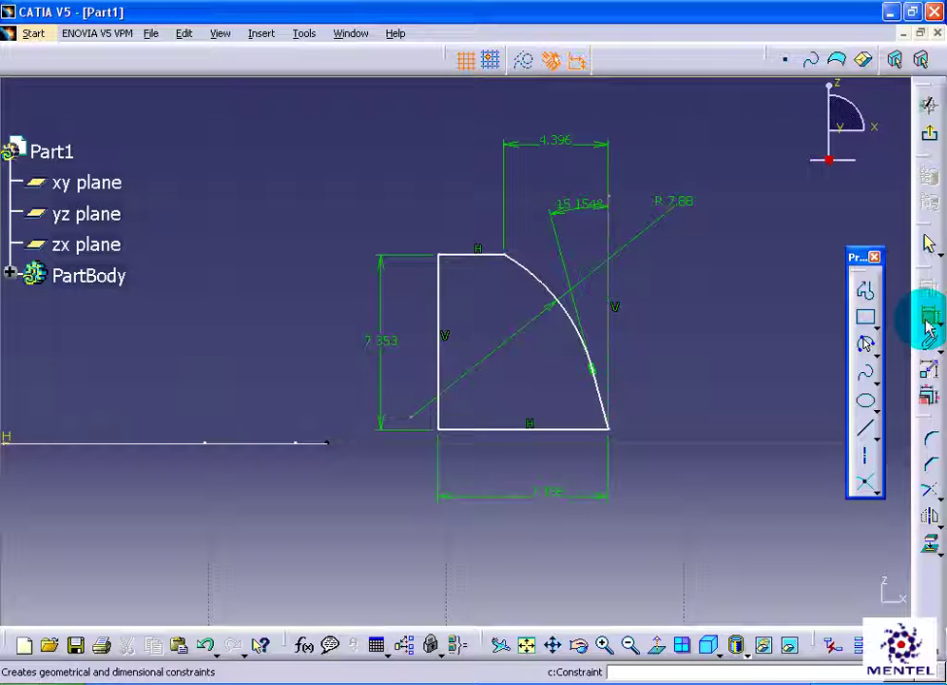
# - Set the slant angle to 2°, arc radius 10, offset 1.2, height 5 and width 2.5 mm
pyautogui.click(928, 393)
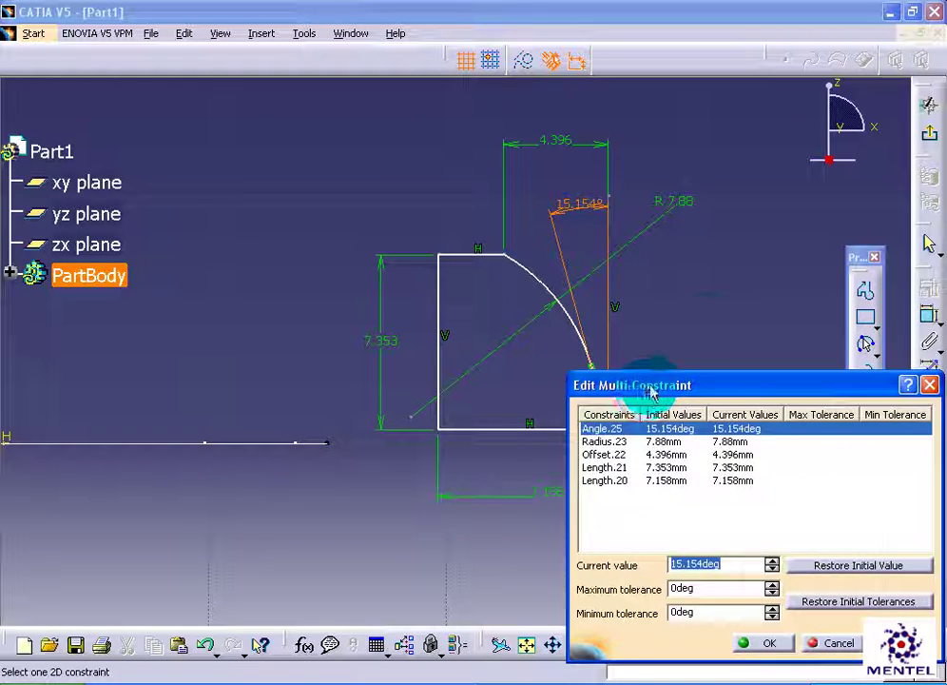
pyautogui.moveTo(655, 369); pyautogui.dragTo(704, 323)
pyautogui.click(730, 502)
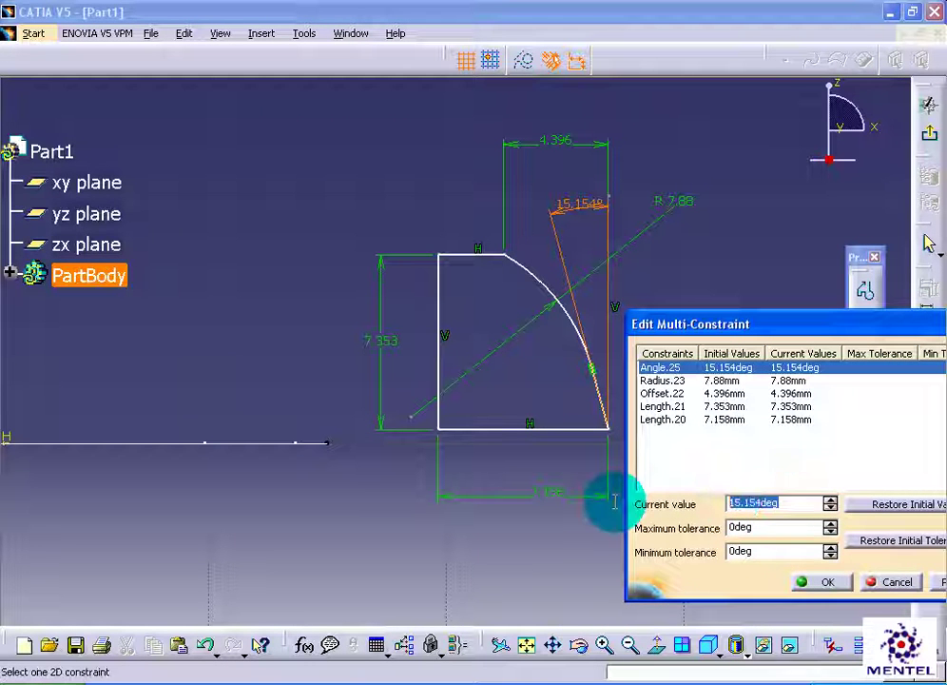
pyautogui.write('2')
pyautogui.click(697, 380)
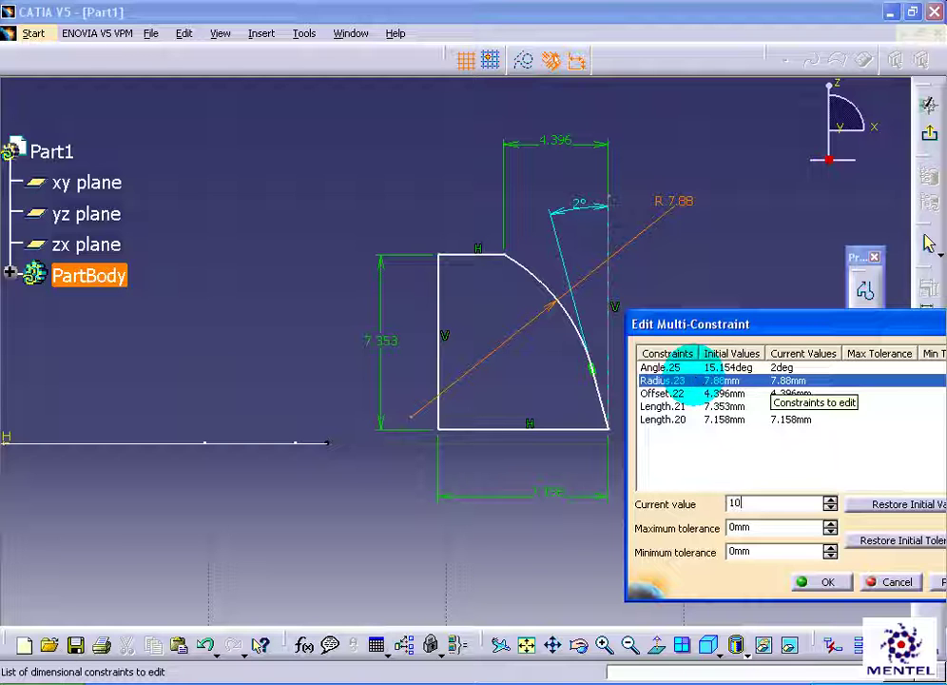
pyautogui.click(705, 395)
pyautogui.write('1.2')
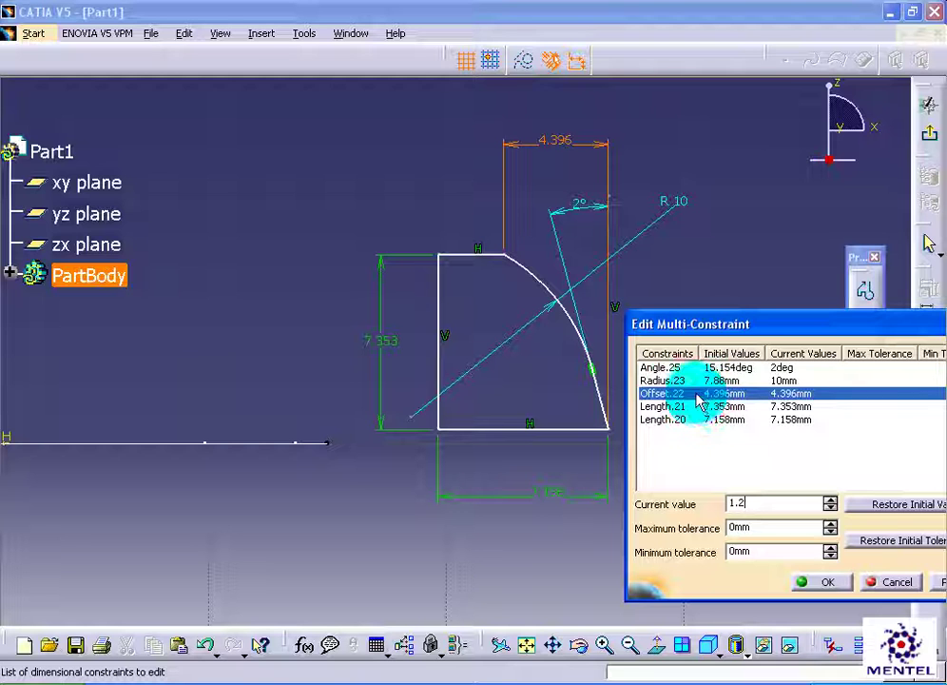
pyautogui.click(717, 406)
pyautogui.write('5')
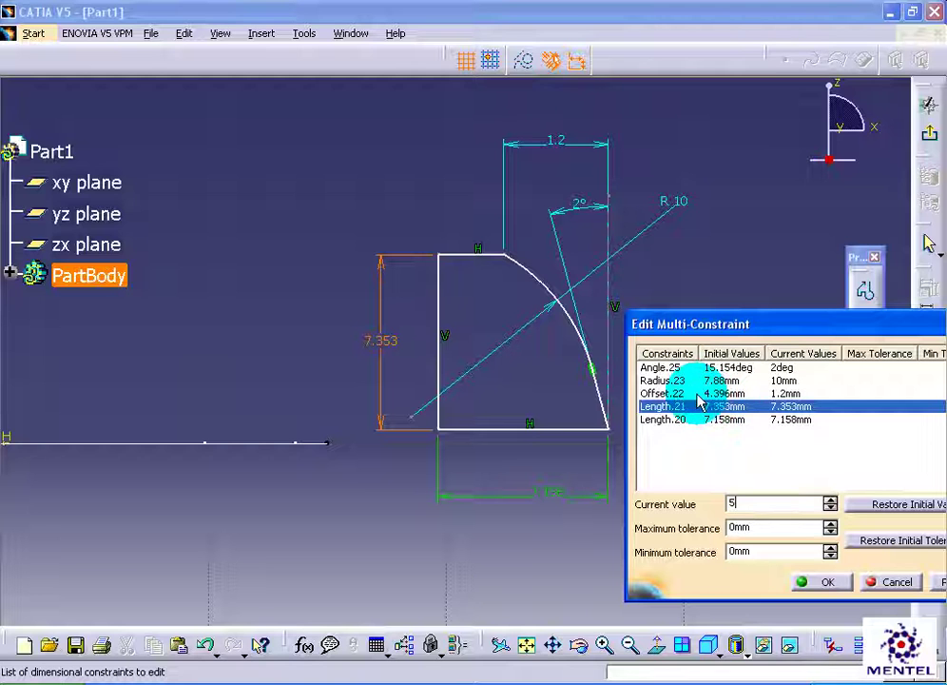
pyautogui.click(708, 423)
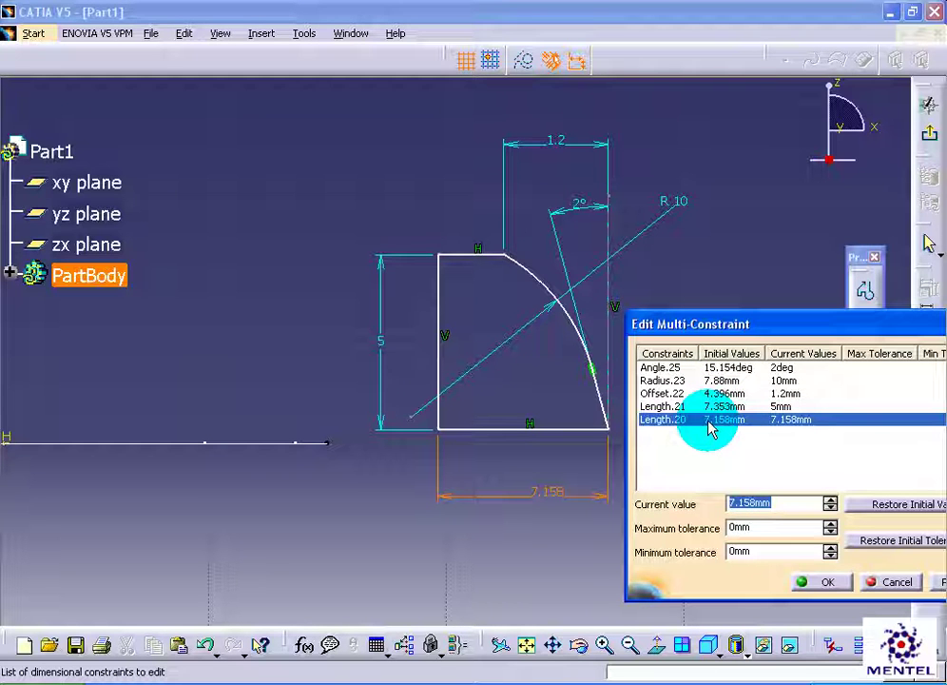
pyautogui.write('5')
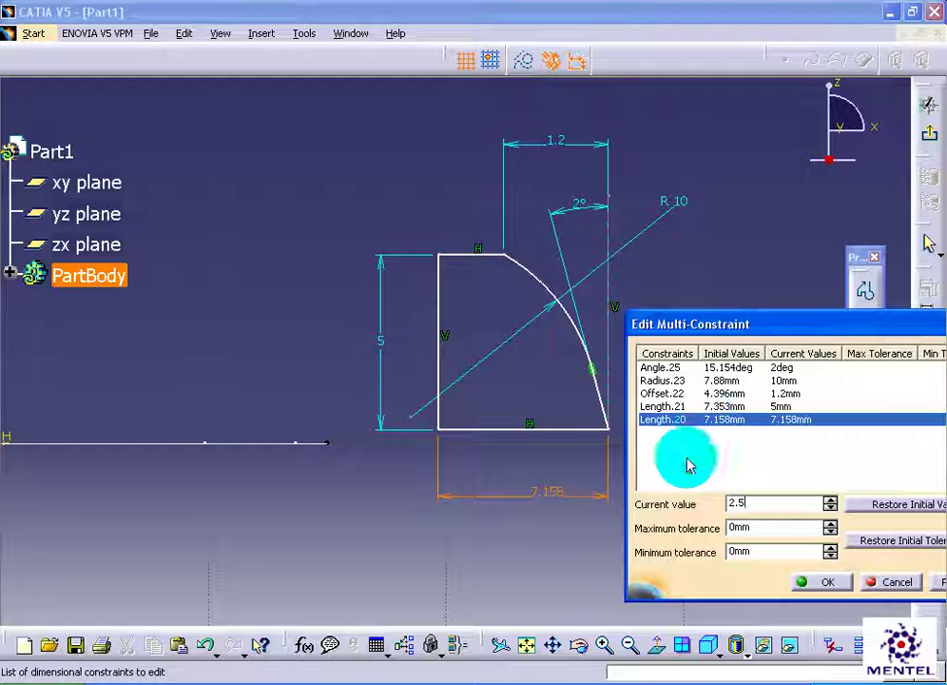
pyautogui.click(816, 578)
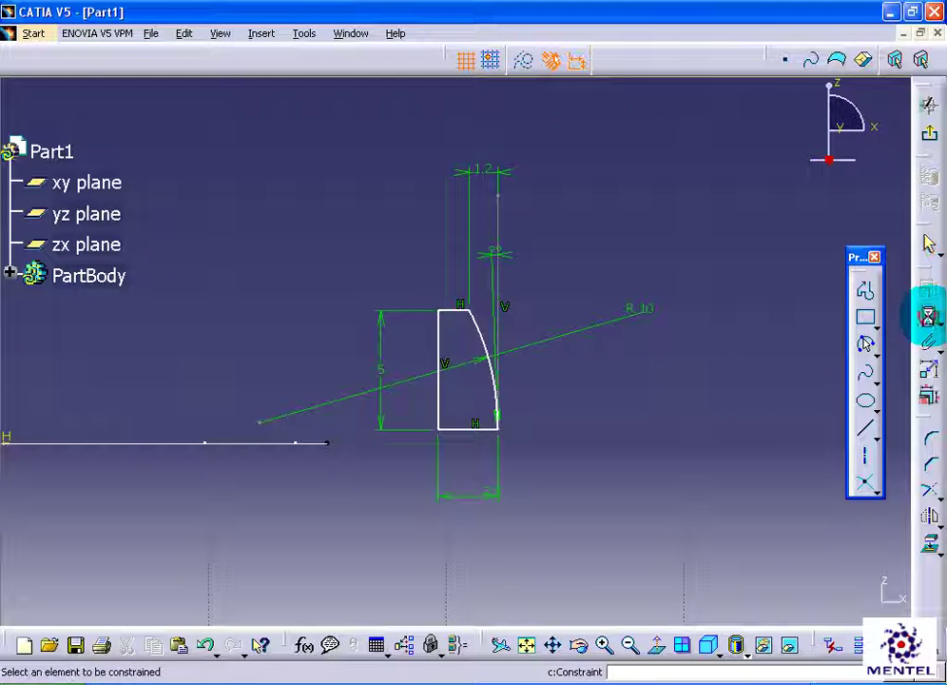
# - Make the profile's bottom corner coincident with the horizontal line
pyautogui.click(505, 433)
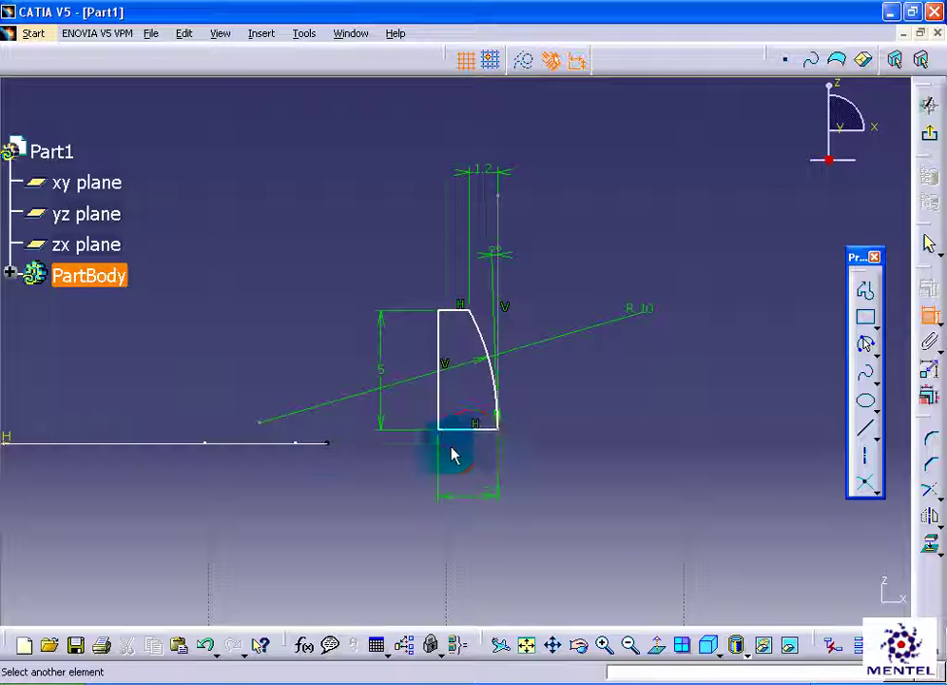
pyautogui.click(327, 442)
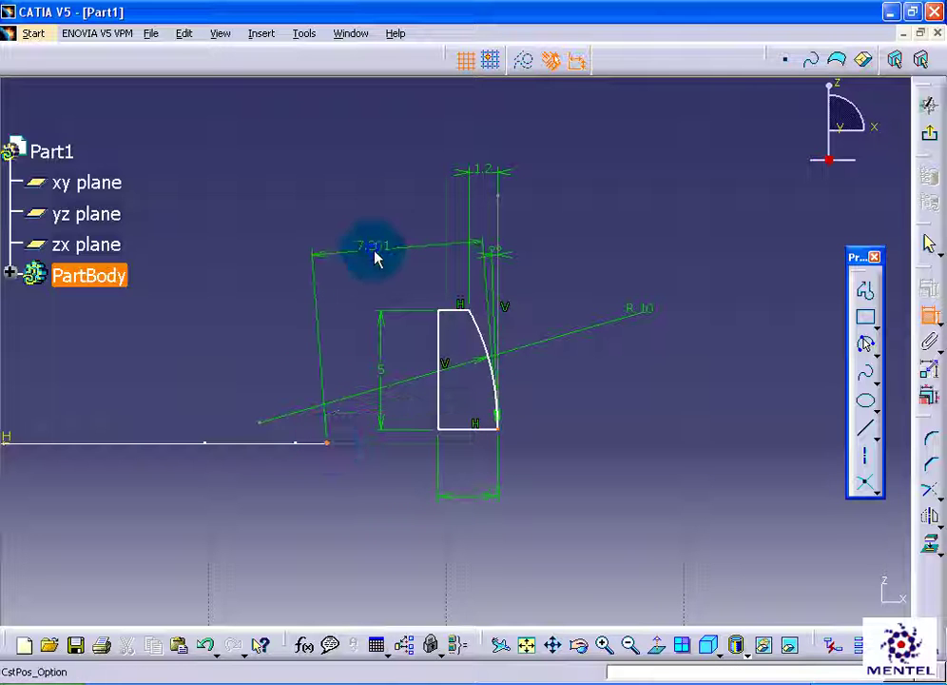
pyautogui.rightClick(374, 251)
pyautogui.click(436, 388)
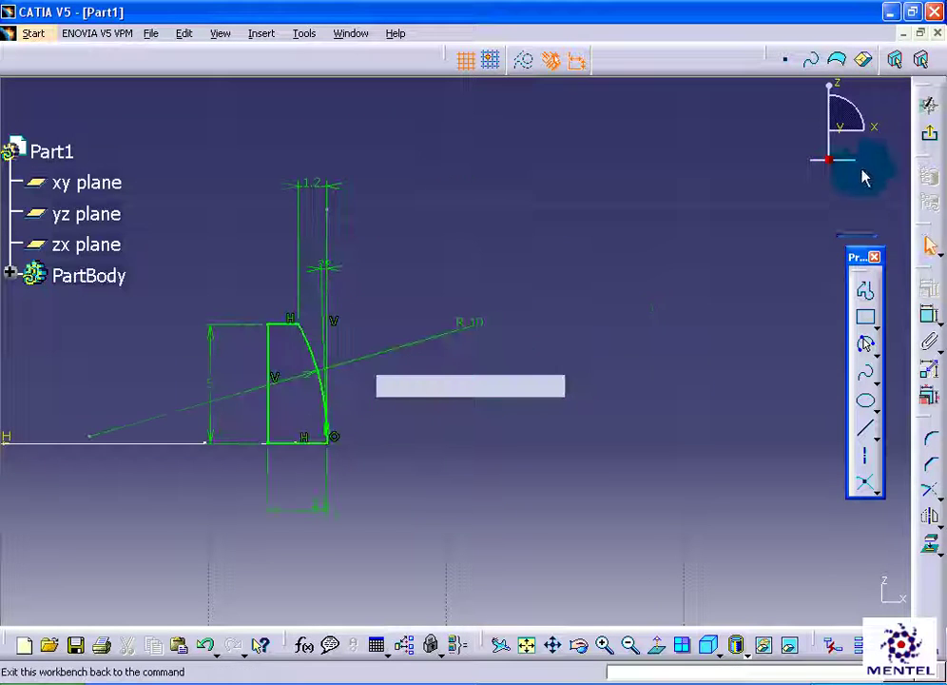
# - Sweep the zx-plane profile along the filleted arc curve as a rib
pyautogui.click(926, 131)
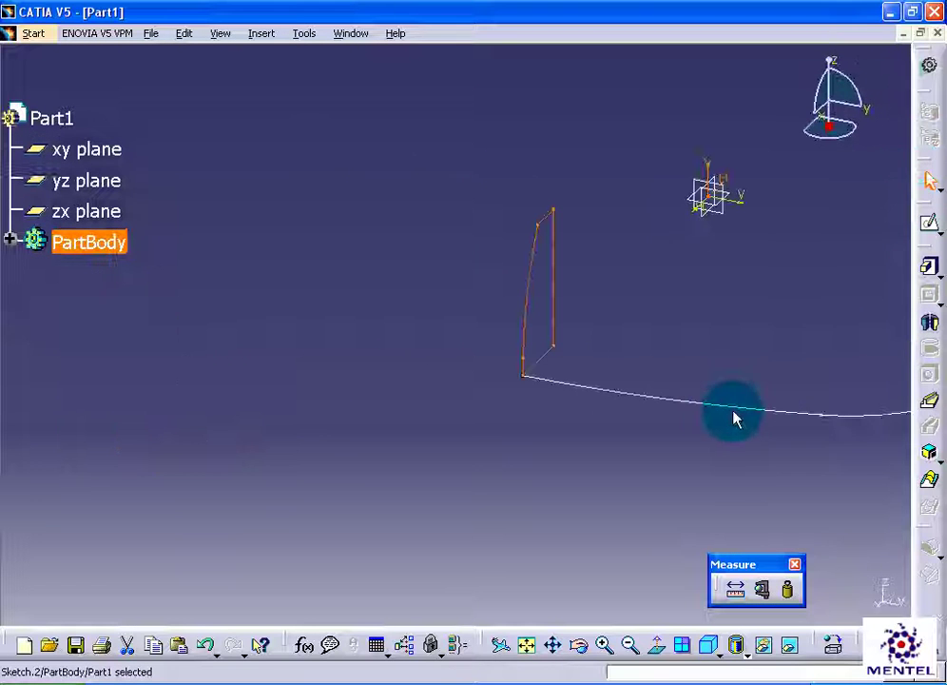
pyautogui.moveTo(720, 416)
pyautogui.mouseDown(button='middle')
pyautogui.moveTo(614, 397)
pyautogui.moveTo(391, 423)
pyautogui.mouseUp(button='middle')
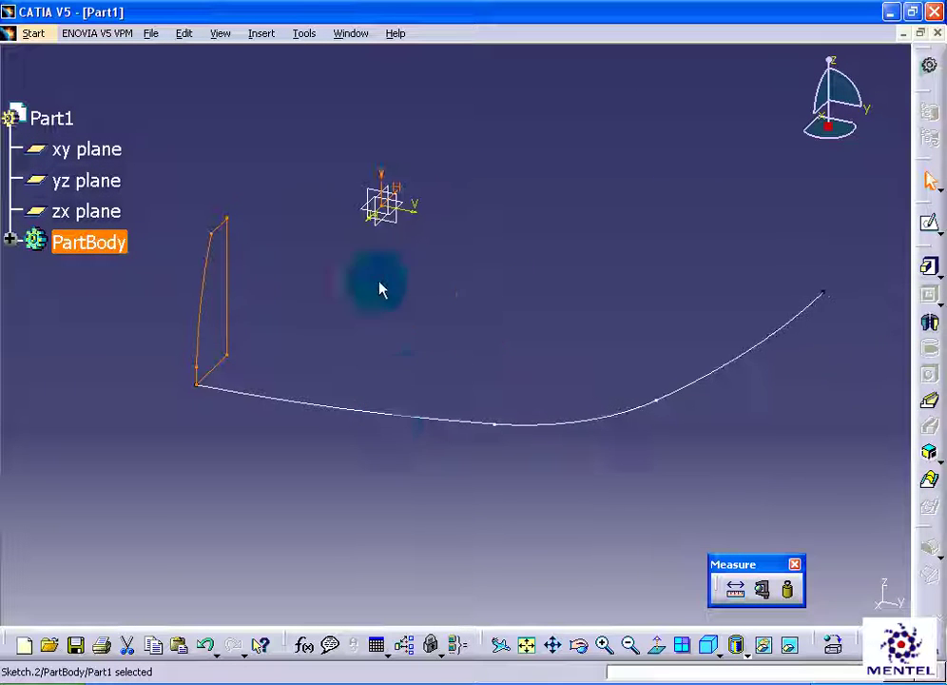
pyautogui.click(928, 407)
pyautogui.click(529, 426)
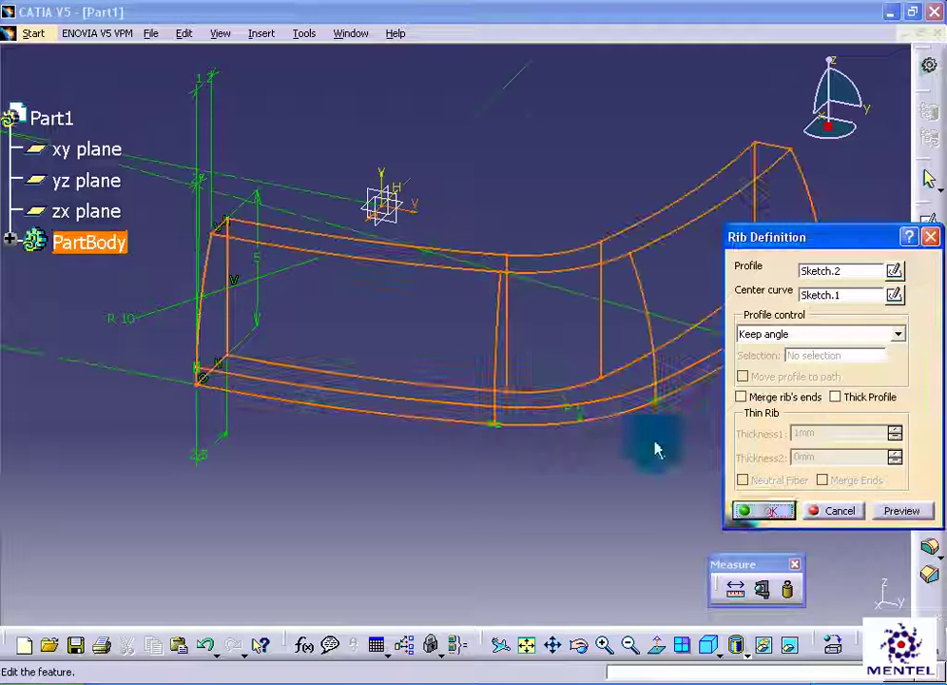
pyautogui.click(763, 510)
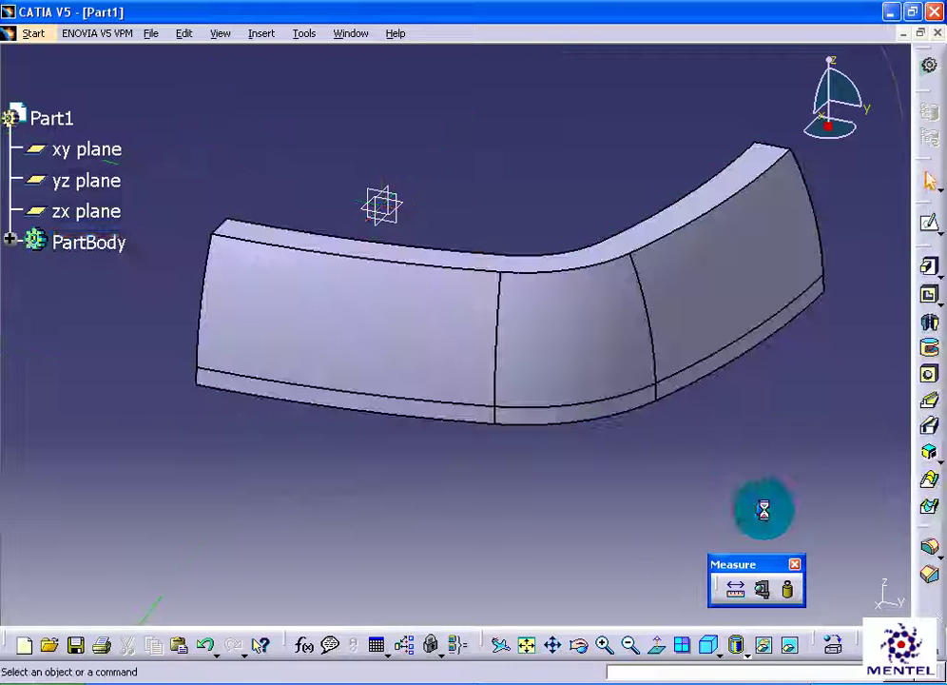
# - Fillet the rib's top edge at 1.5 mm and expand PartBody in the tree
pyautogui.click(930, 546)
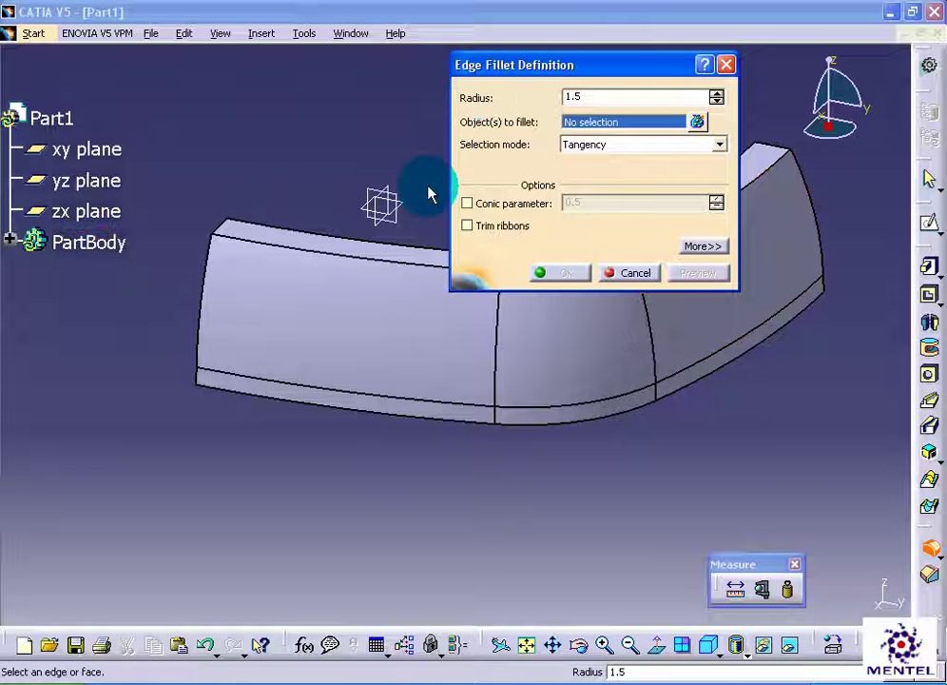
pyautogui.click(405, 260)
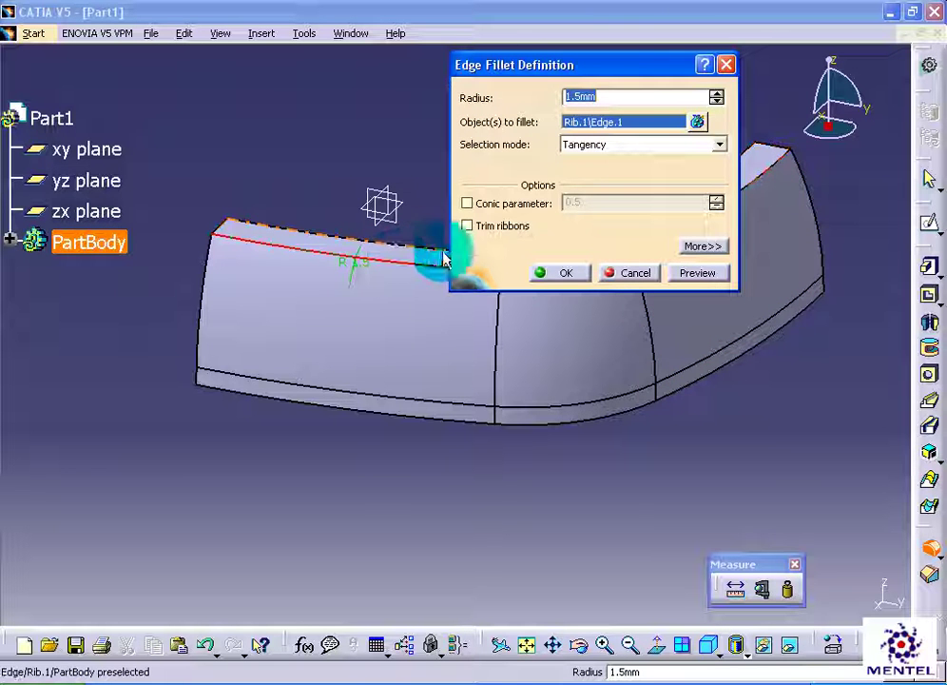
pyautogui.click(528, 274)
pyautogui.click(521, 528)
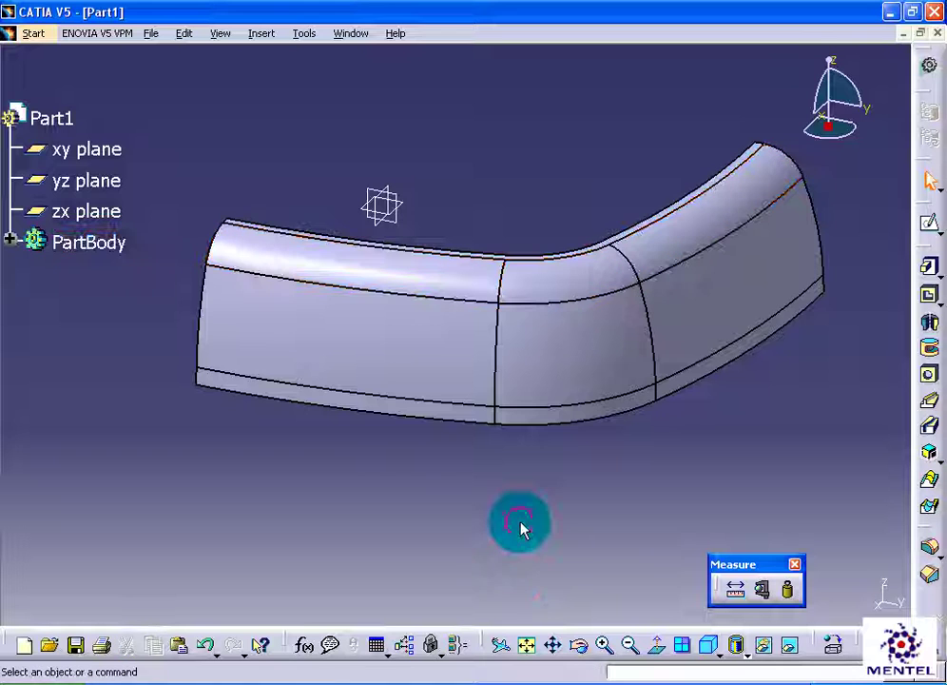
pyautogui.click(10, 241)
pyautogui.click(277, 102)
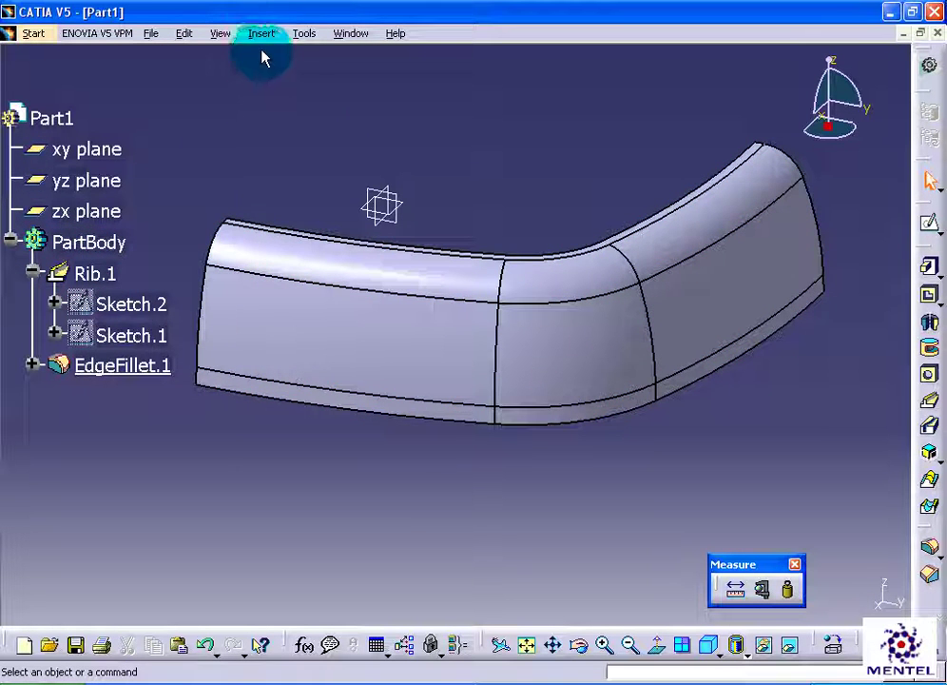
# - Insert a new body, Body.2, and open a sketch on the xy plane, recentring the view
pyautogui.click(262, 33)
pyautogui.click(256, 78)
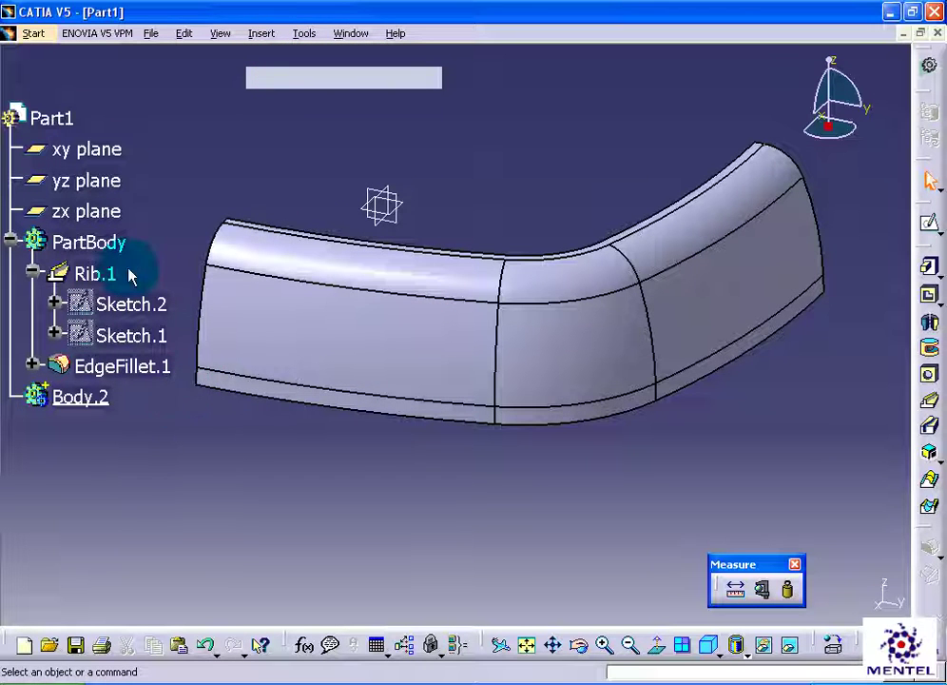
pyautogui.click(87, 149)
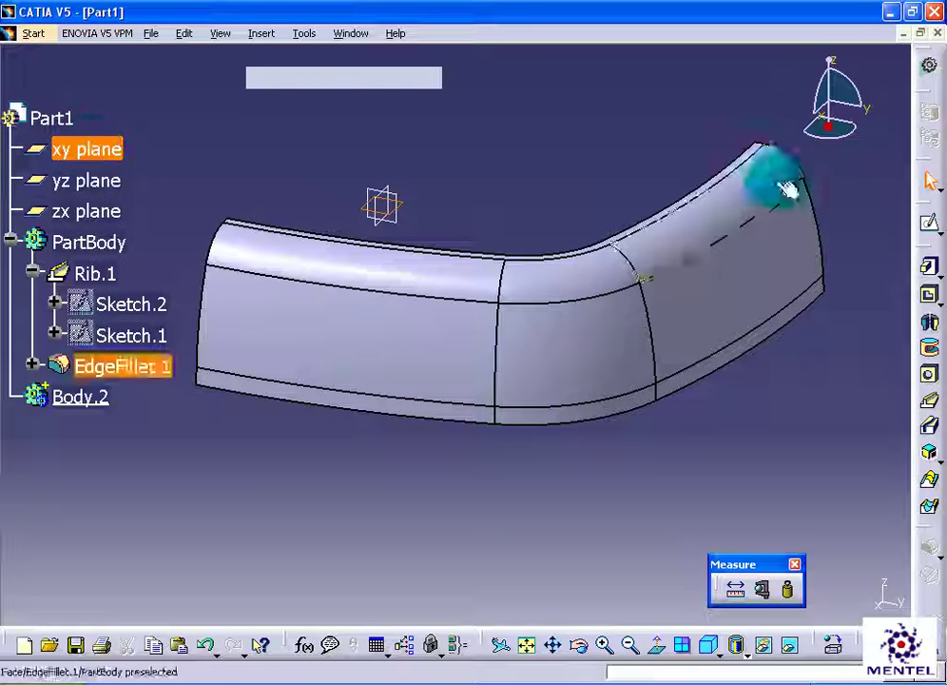
pyautogui.click(929, 221)
pyautogui.moveTo(579, 228)
pyautogui.mouseDown(button='middle')
pyautogui.moveTo(691, 317)
pyautogui.moveTo(654, 353)
pyautogui.mouseUp(button='middle')
pyautogui.moveTo(641, 236)
pyautogui.mouseDown(button='middle')
pyautogui.moveTo(578, 222)
pyautogui.moveTo(581, 238)
pyautogui.mouseUp(button='middle')
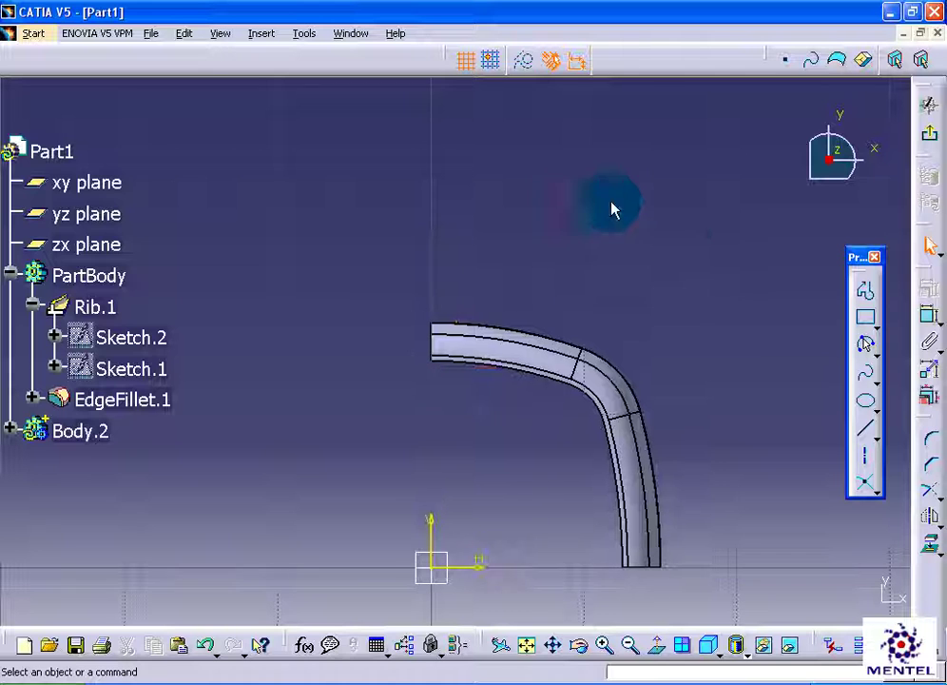
# - Draw a profile above the rib: a vertical line, a short horizontal line, then a three-point arc to the lower right
pyautogui.click(861, 293)
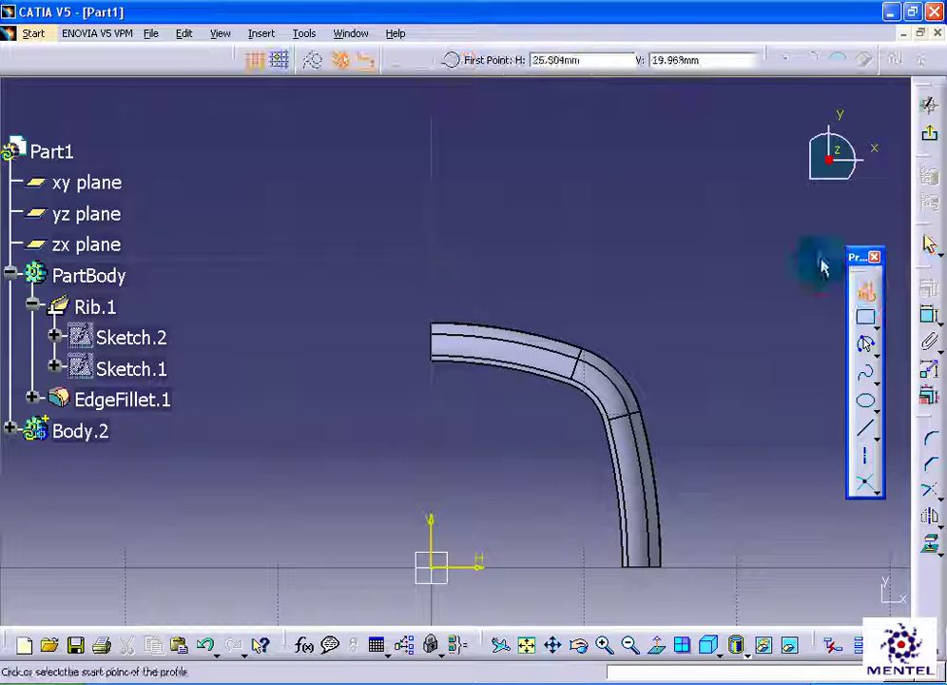
pyautogui.click(506, 306)
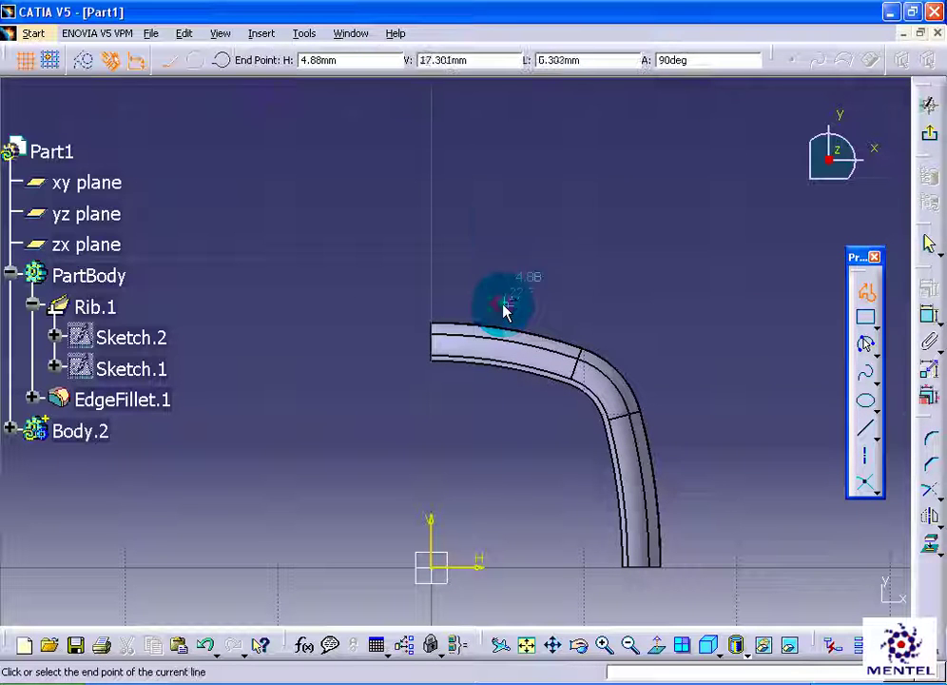
pyautogui.click(508, 215)
pyautogui.click(556, 211)
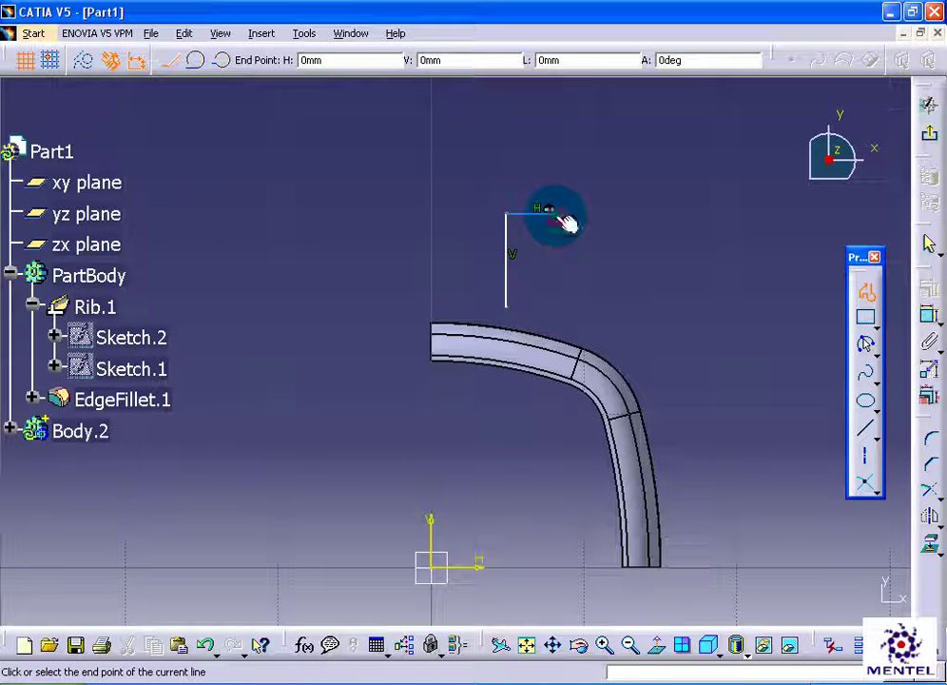
pyautogui.click(232, 64)
pyautogui.click(615, 371)
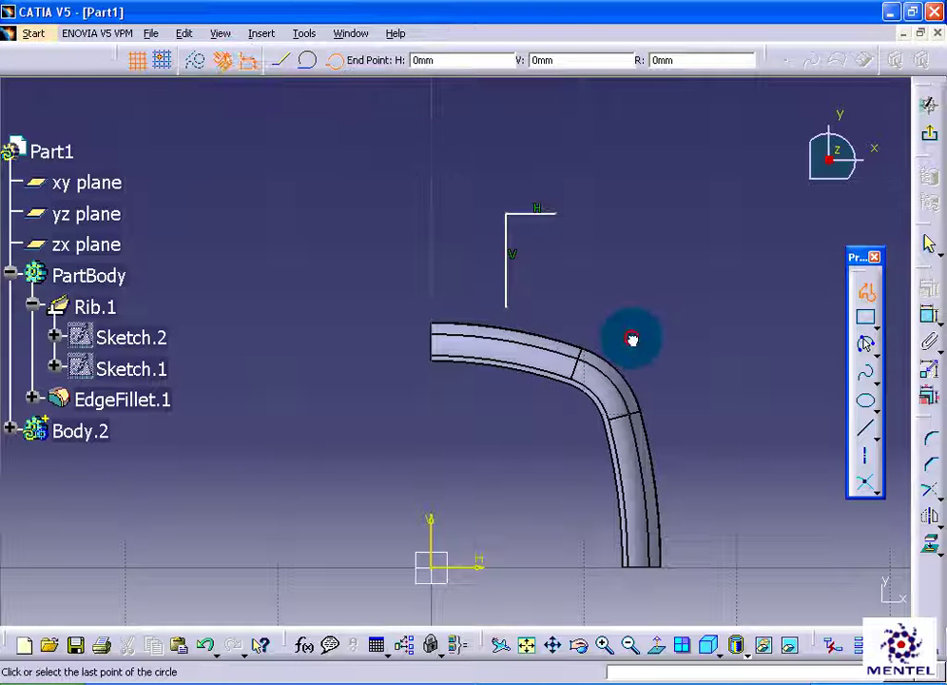
pyautogui.click(756, 423)
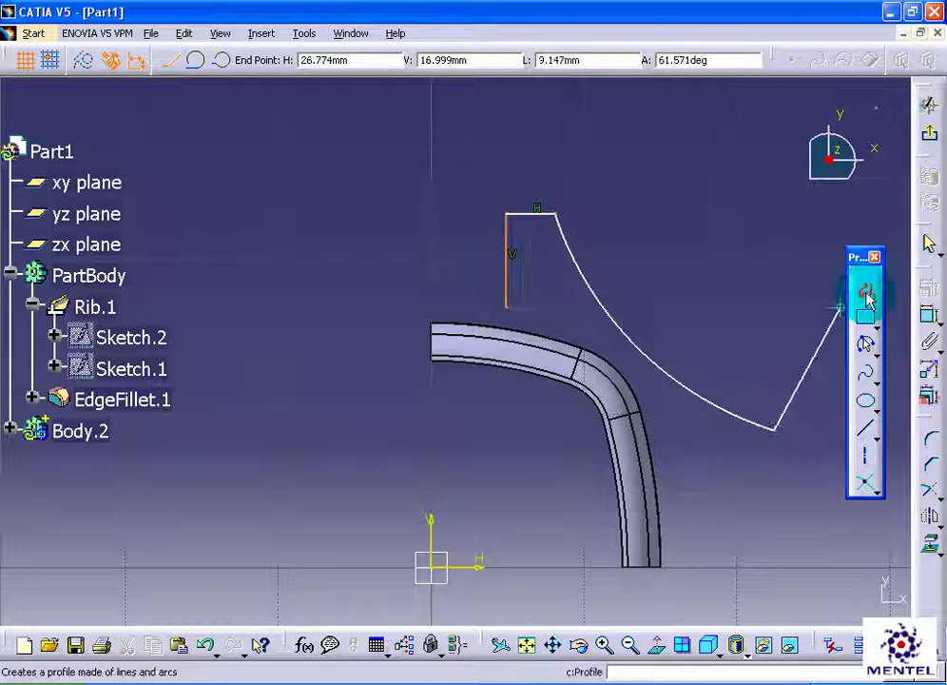
pyautogui.click(865, 293)
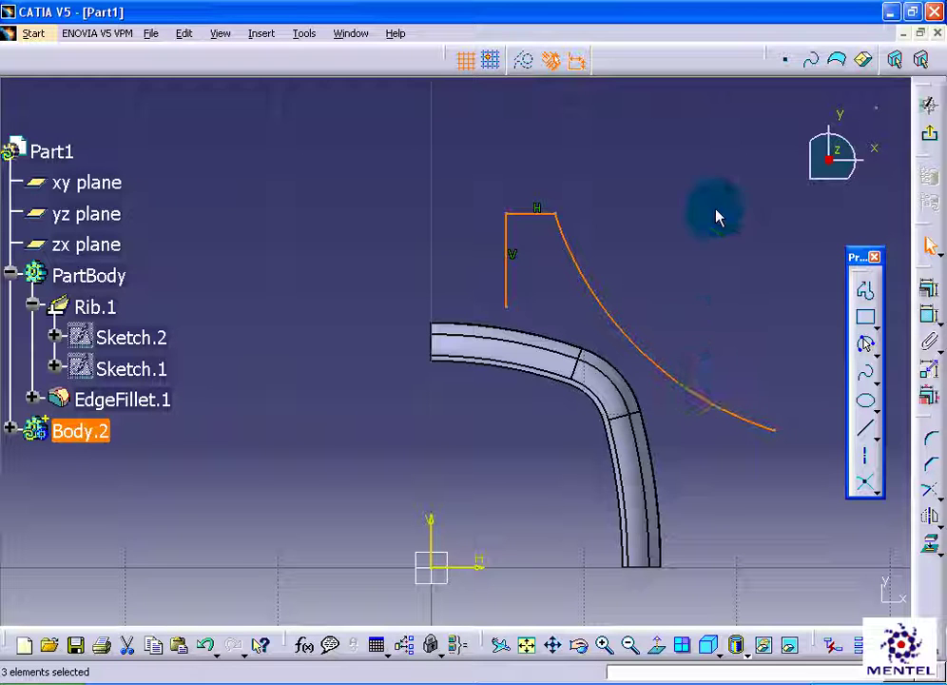
# - Constrain the long arc tangent to the rib's curved outer edge, then view the sketch face-on
pyautogui.click(717, 217)
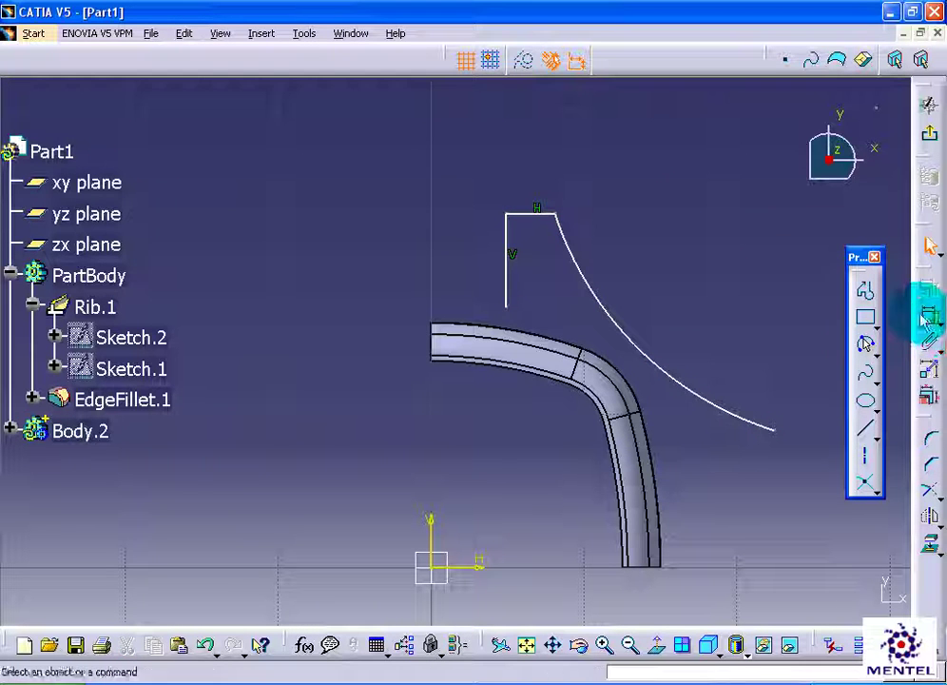
pyautogui.moveTo(722, 374); pyautogui.dragTo(571, 428, button='middle')
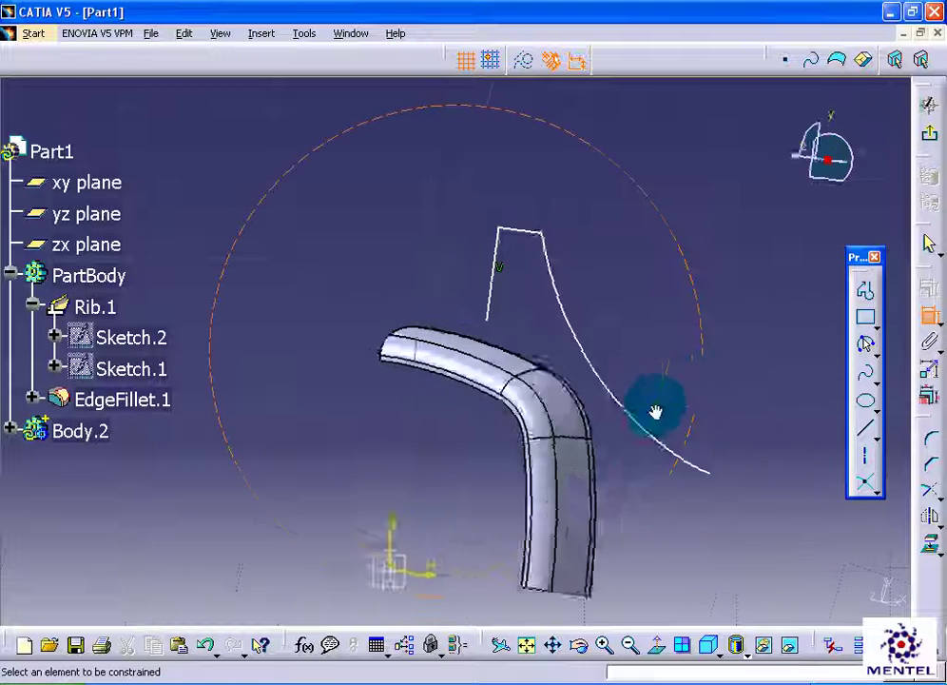
pyautogui.click(545, 419)
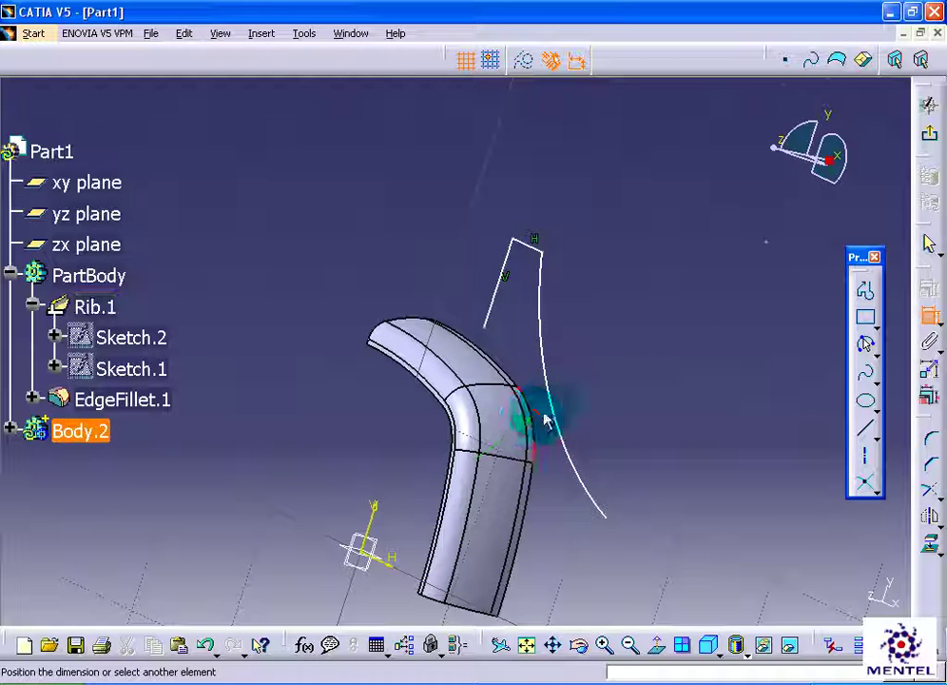
pyautogui.click(561, 410)
pyautogui.rightClick(634, 388)
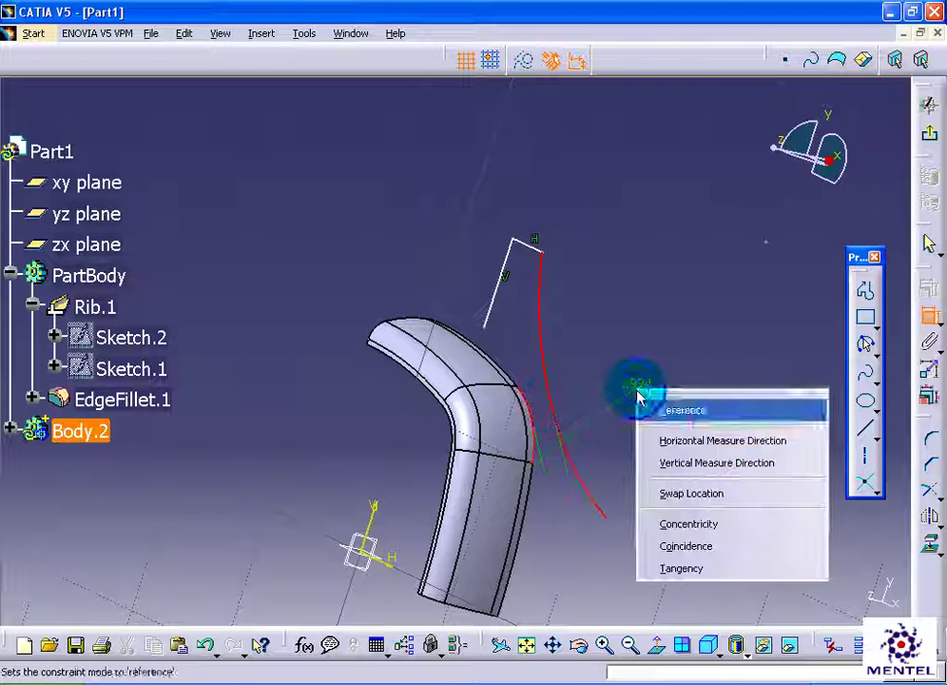
pyautogui.click(737, 570)
pyautogui.click(656, 645)
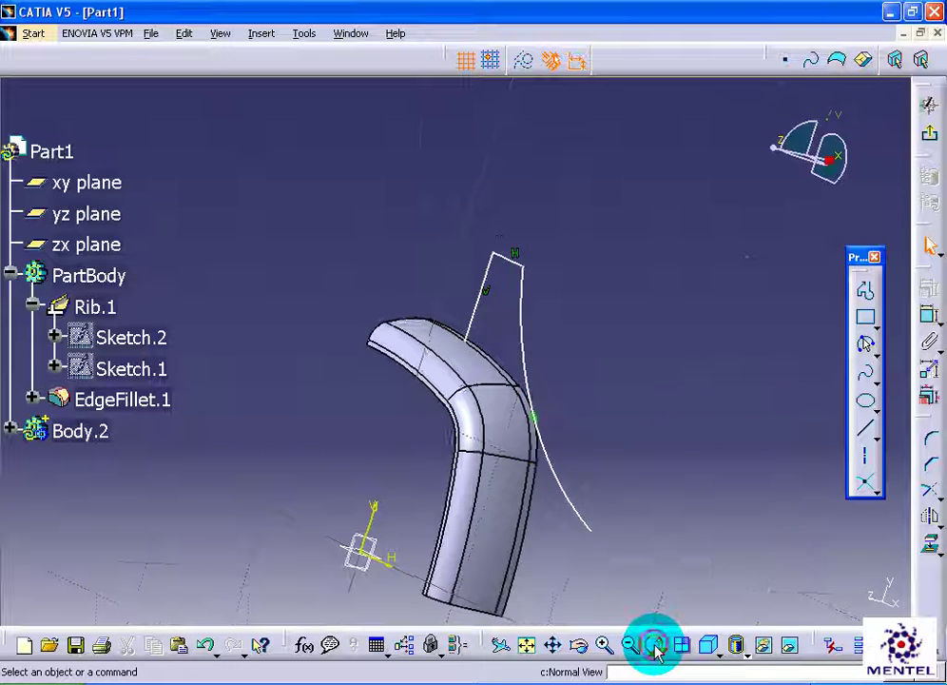
pyautogui.moveTo(610, 315); pyautogui.dragTo(560, 248, button='middle')
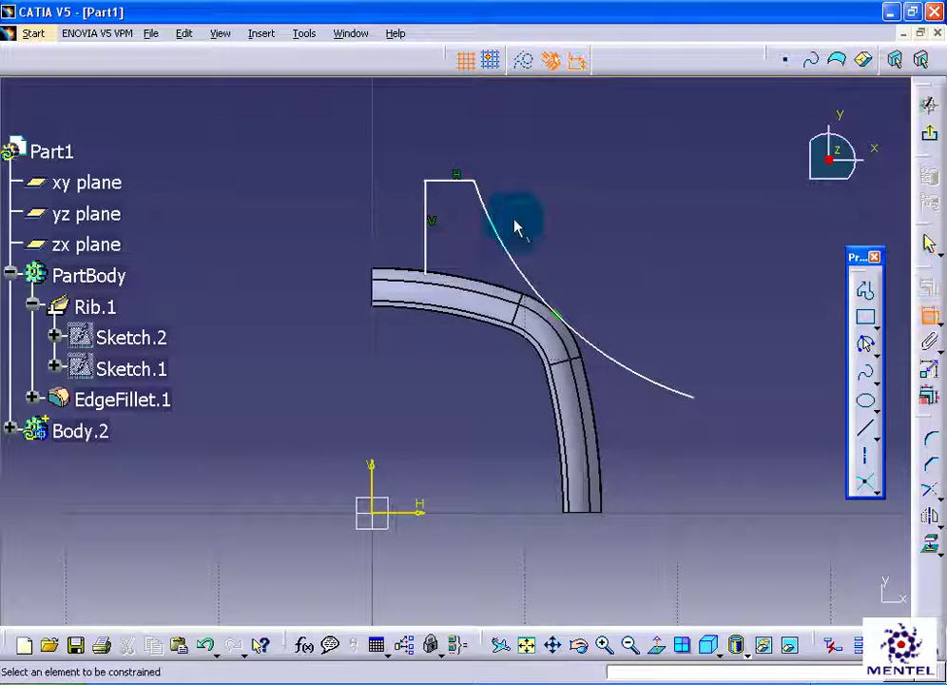
# - Dimension the profile's 3.475 and 6.68 horizontal offsets from the vertical axis
pyautogui.click(428, 203)
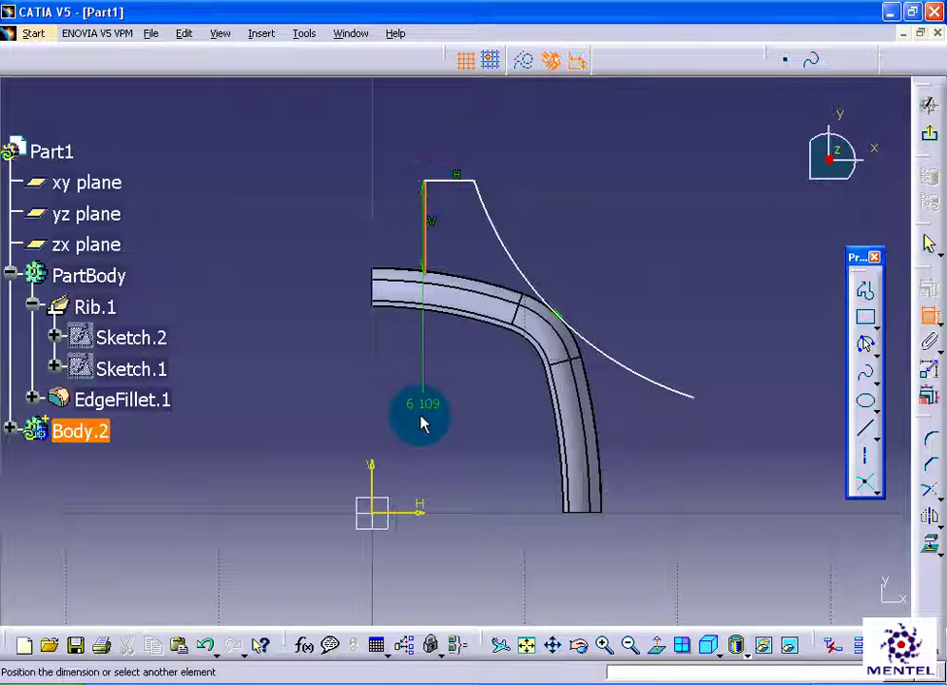
pyautogui.click(375, 472)
pyautogui.click(324, 185)
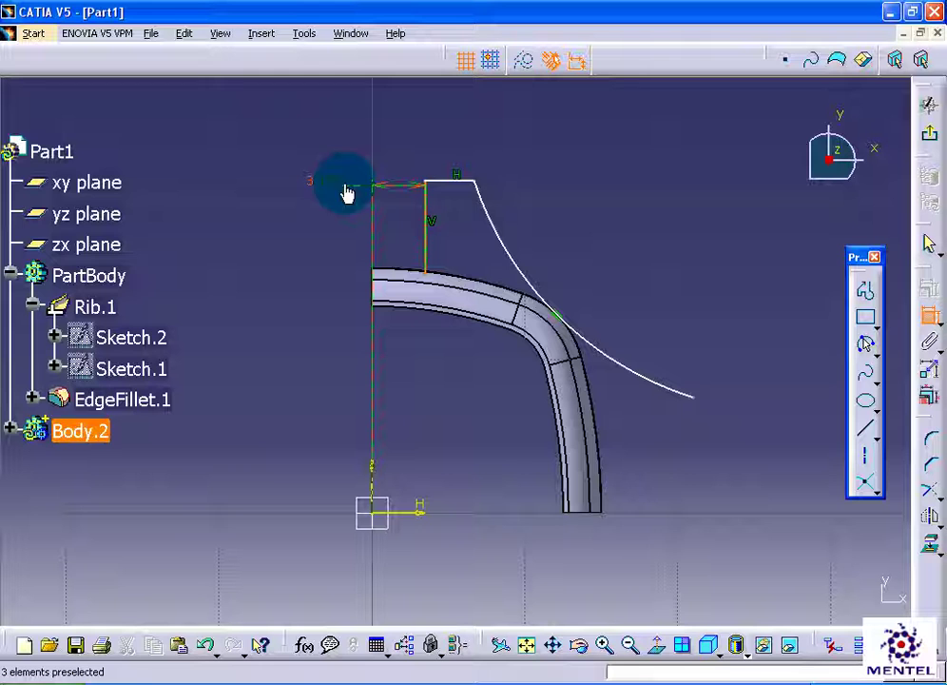
pyautogui.click(481, 183)
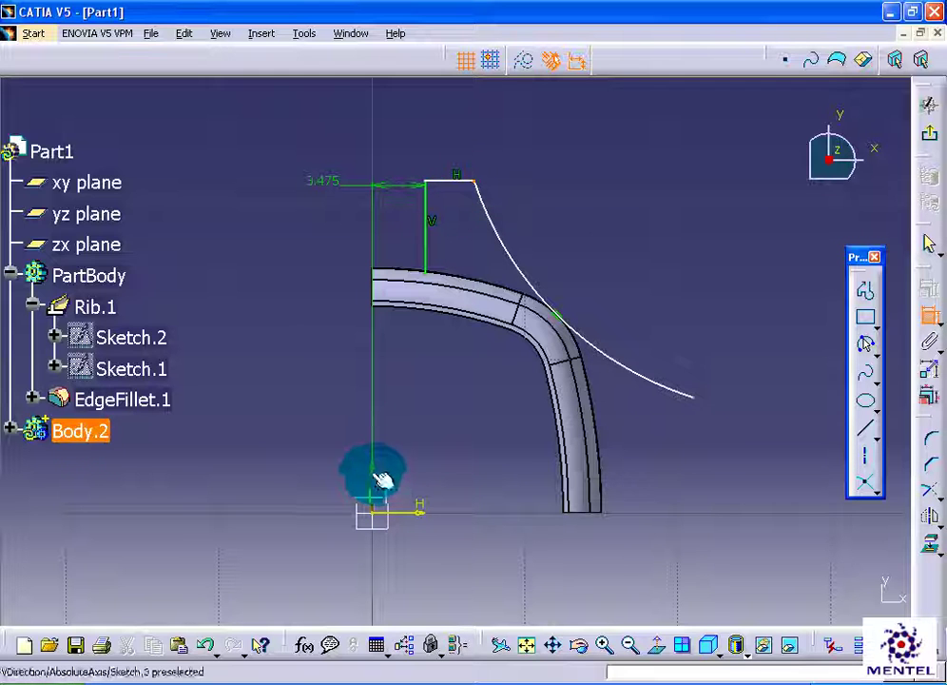
pyautogui.click(376, 478)
pyautogui.click(407, 135)
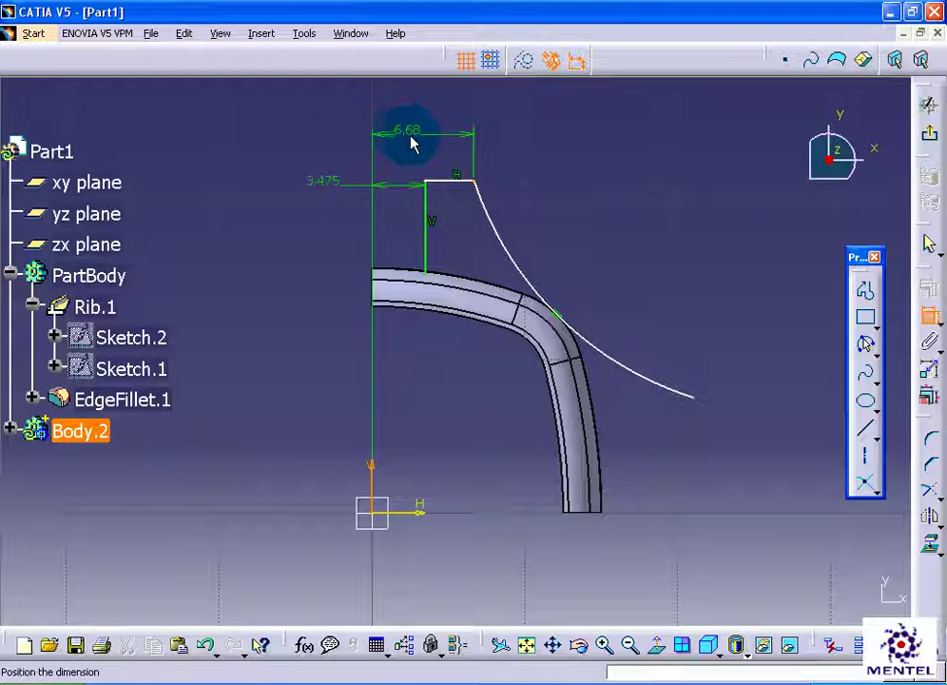
# - Add the arc's R 22.12 radius and the top line's height above the horizontal axis
pyautogui.click(502, 240)
pyautogui.click(543, 230)
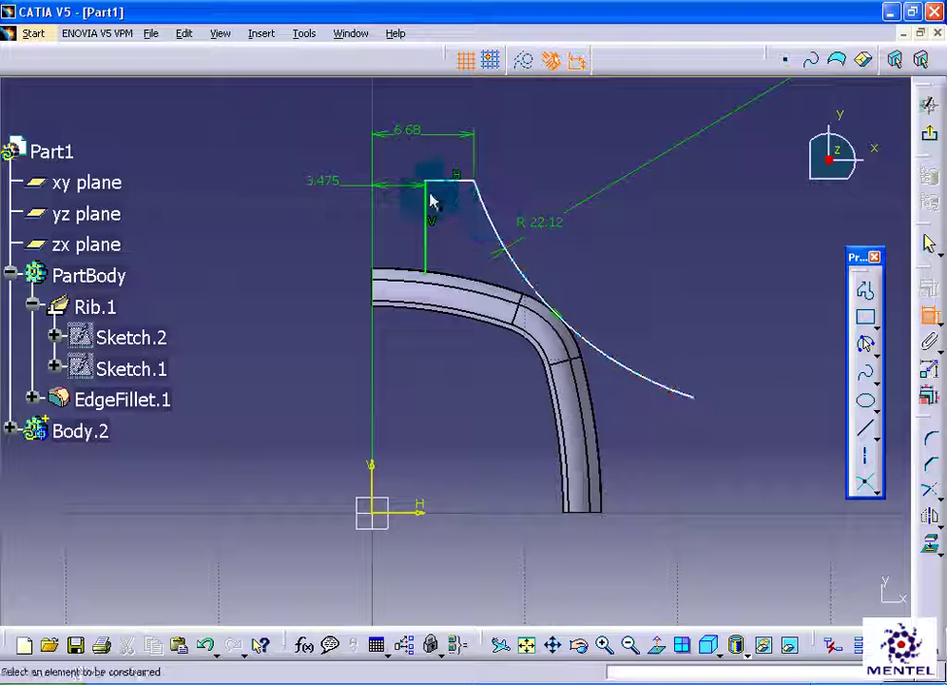
pyautogui.click(461, 182)
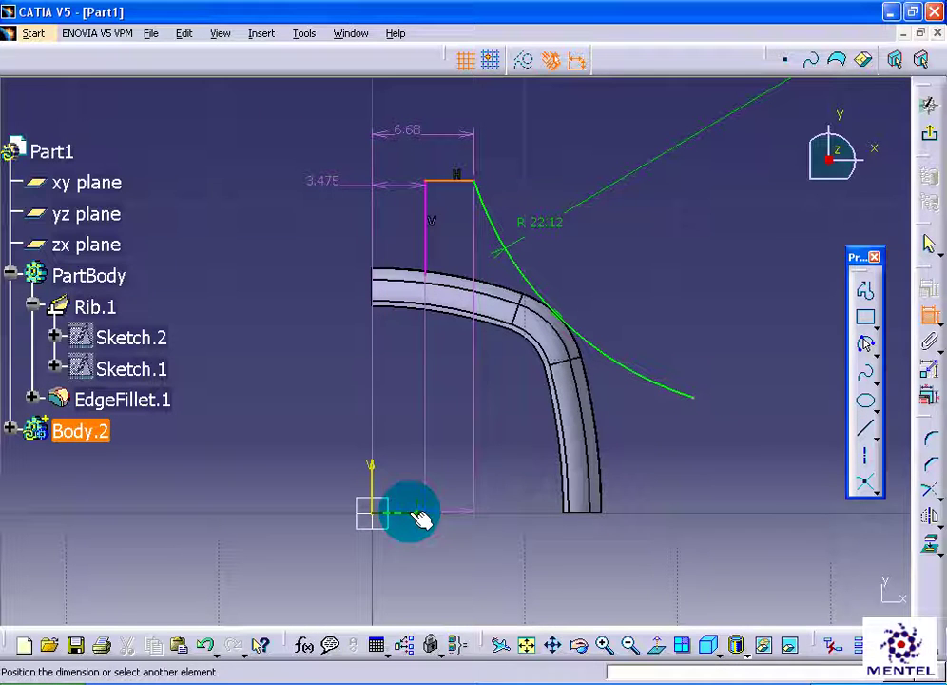
pyautogui.click(422, 518)
pyautogui.click(660, 293)
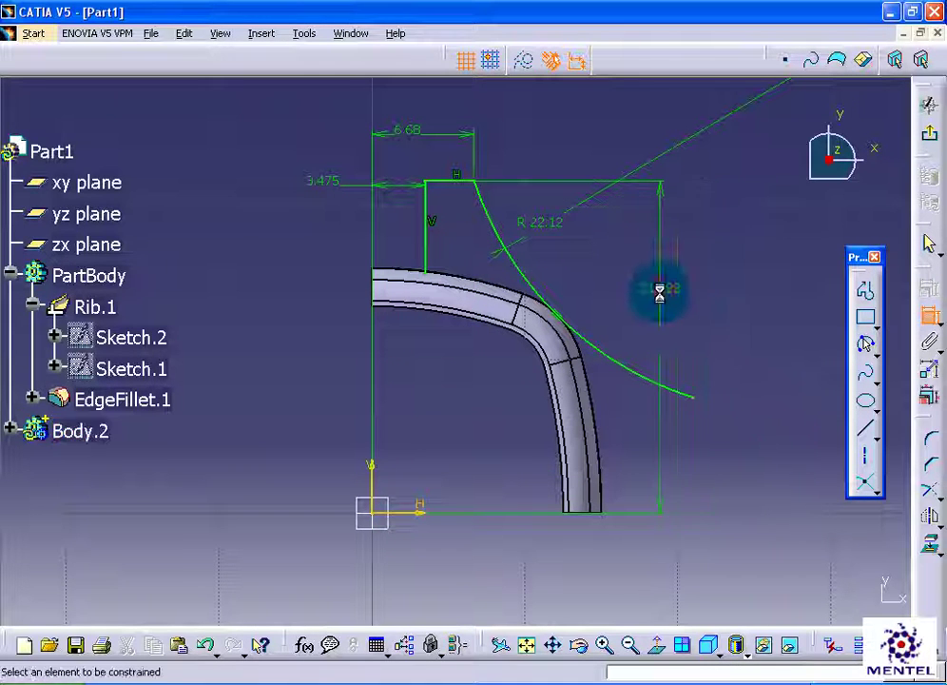
# - Edit the constraints together: height 19.5, radius 15, width 10.5 and offset 8
pyautogui.click(928, 395)
pyautogui.write('19.5')
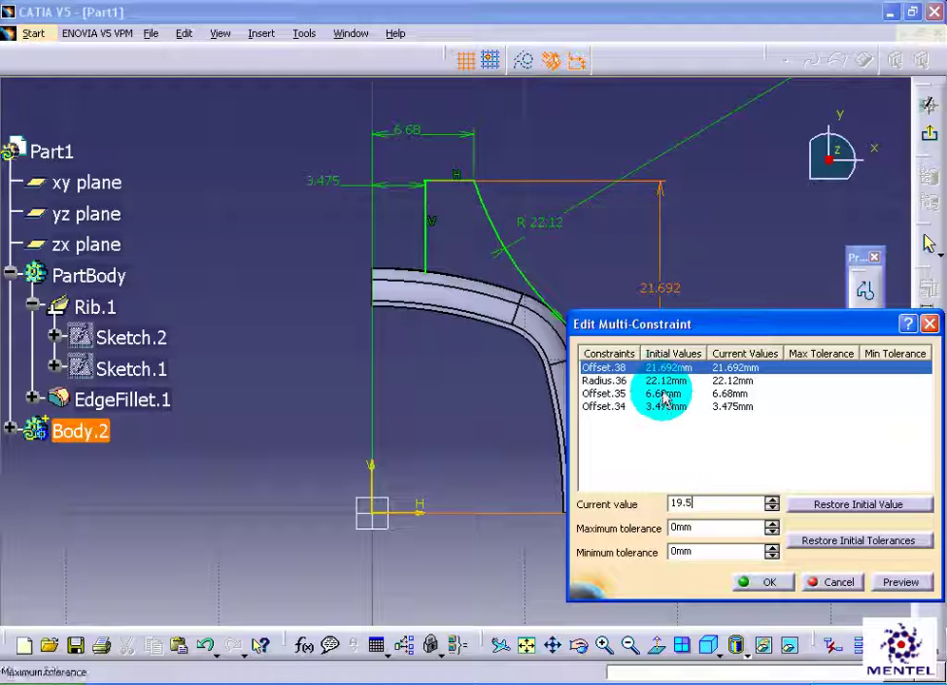
pyautogui.click(663, 380)
pyautogui.write('15')
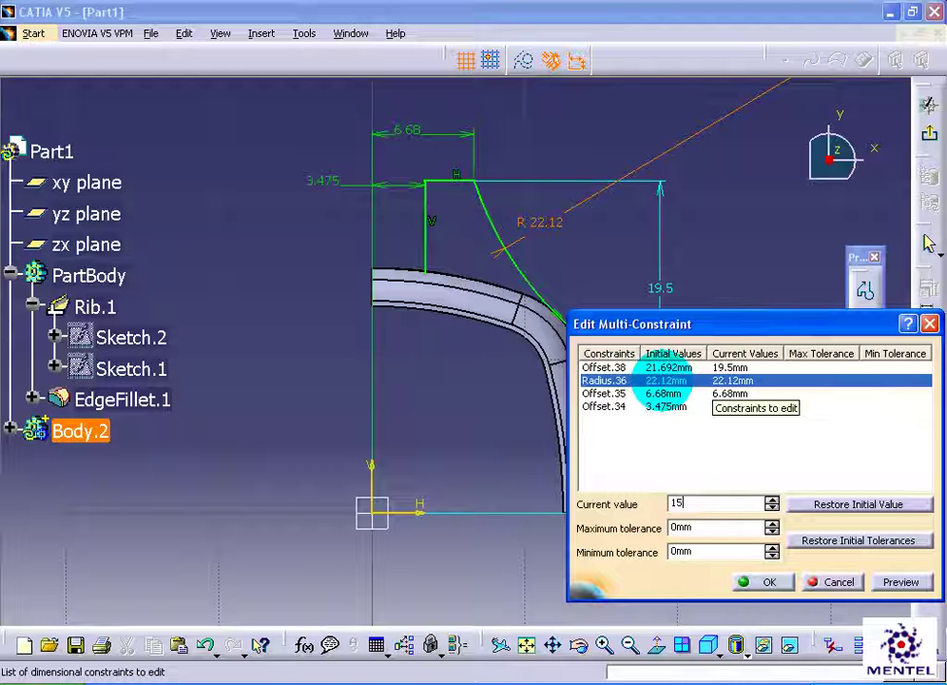
pyautogui.click(650, 393)
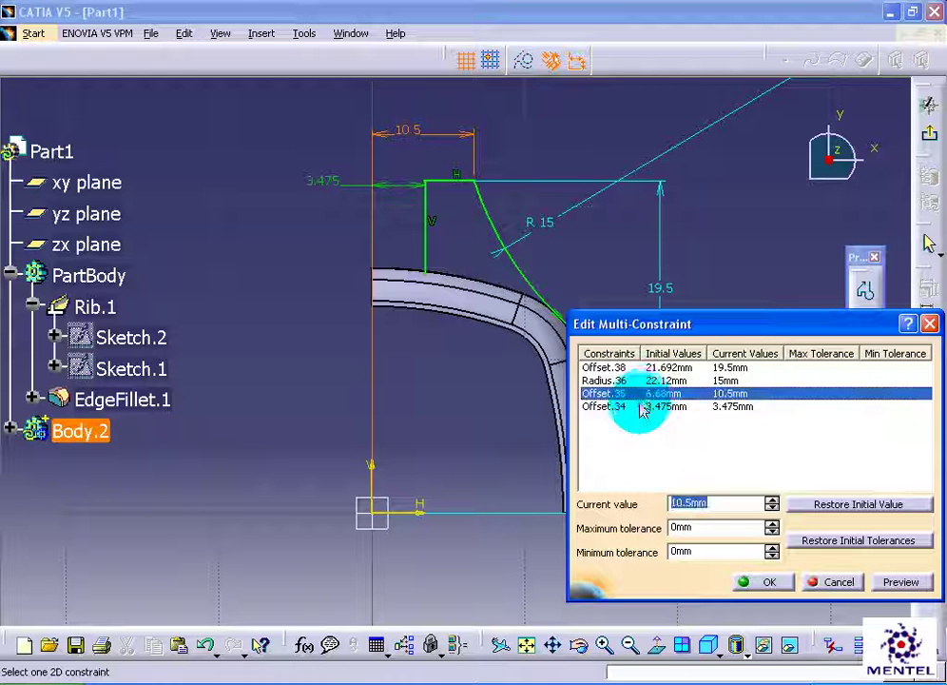
pyautogui.click(639, 406)
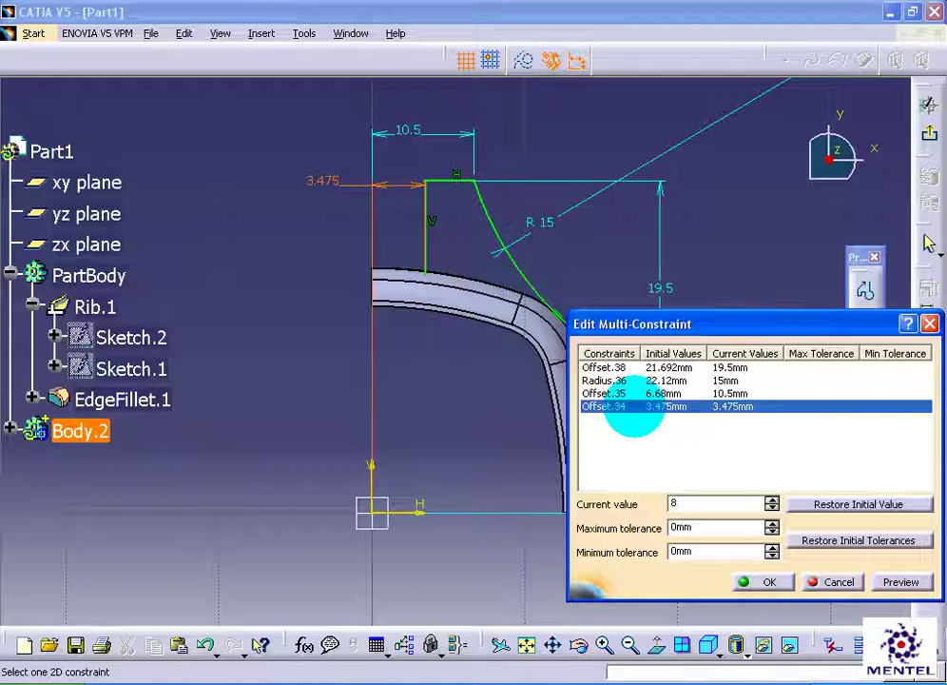
pyautogui.click(754, 582)
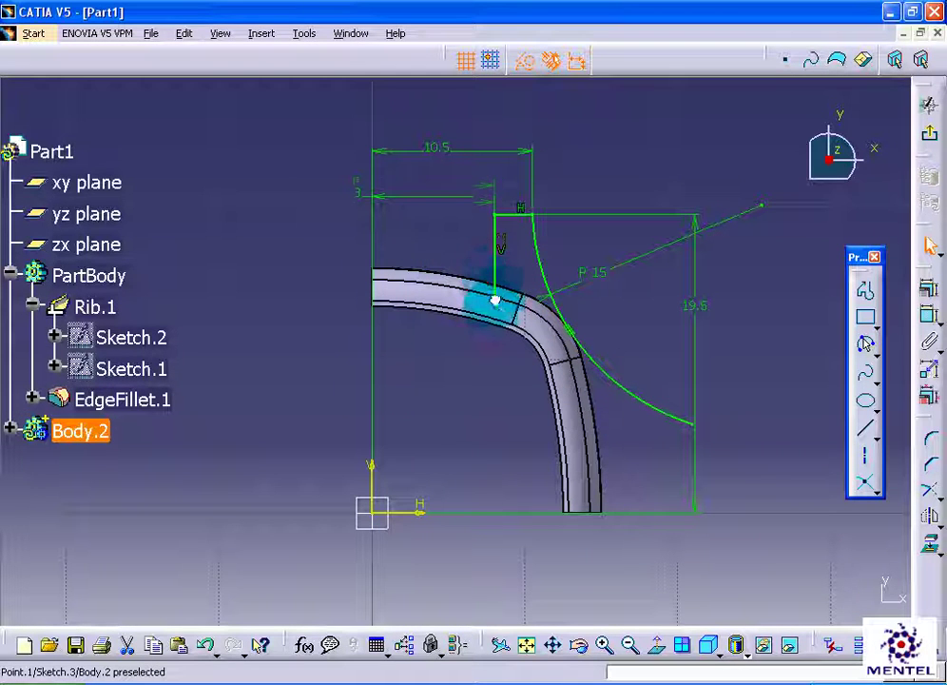
# - Shorten the arc by pulling its lower end up, then reposition it near the rib
pyautogui.click(509, 315)
pyautogui.click(744, 434)
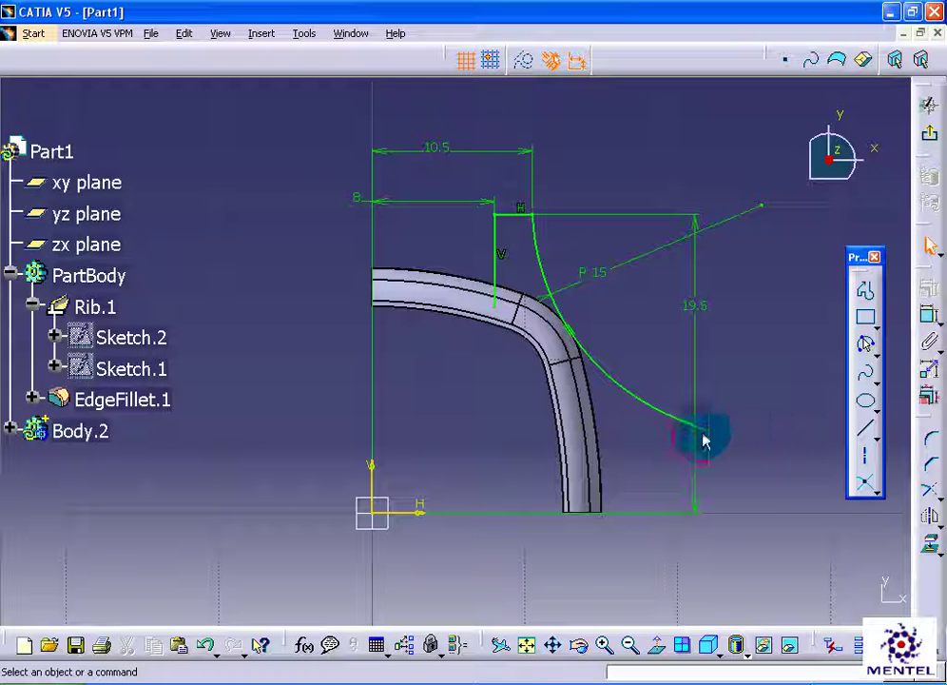
pyautogui.moveTo(679, 423)
pyautogui.mouseDown()
pyautogui.moveTo(598, 332)
pyautogui.moveTo(573, 287)
pyautogui.mouseUp()
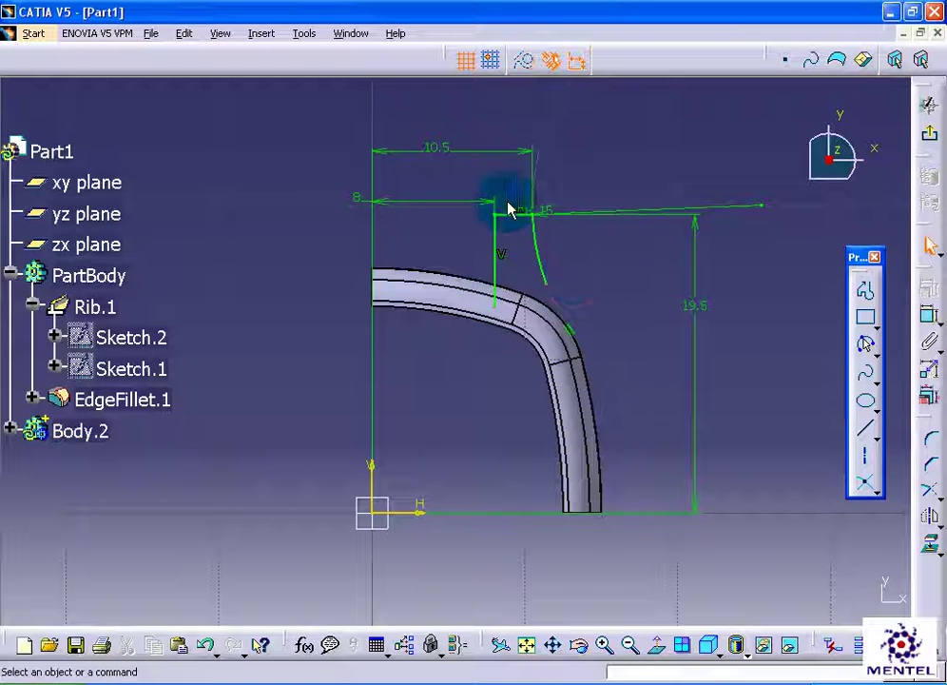
pyautogui.click(544, 252)
pyautogui.moveTo(525, 261)
pyautogui.mouseDown()
pyautogui.moveTo(595, 267)
pyautogui.moveTo(604, 253)
pyautogui.mouseUp()
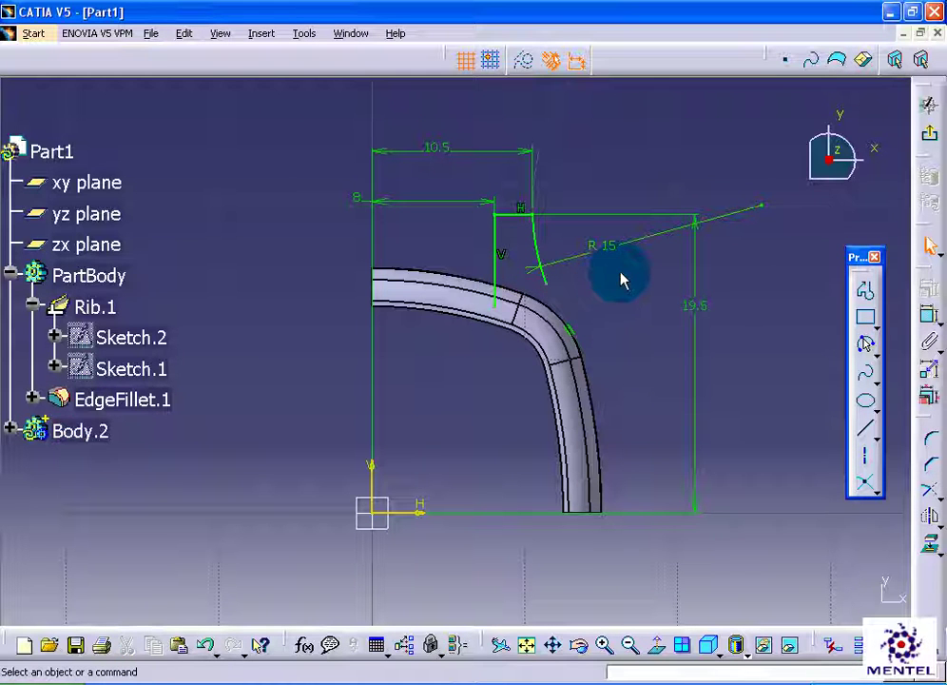
pyautogui.moveTo(619, 278)
pyautogui.mouseDown(button='middle')
pyautogui.moveTo(553, 338)
pyautogui.moveTo(639, 371)
pyautogui.moveTo(639, 290)
pyautogui.moveTo(649, 263)
pyautogui.moveTo(631, 285)
pyautogui.moveTo(623, 281)
pyautogui.mouseUp(button='middle')
# - Create an intersection point where the arc meets the rib edge
pyautogui.click(262, 34)
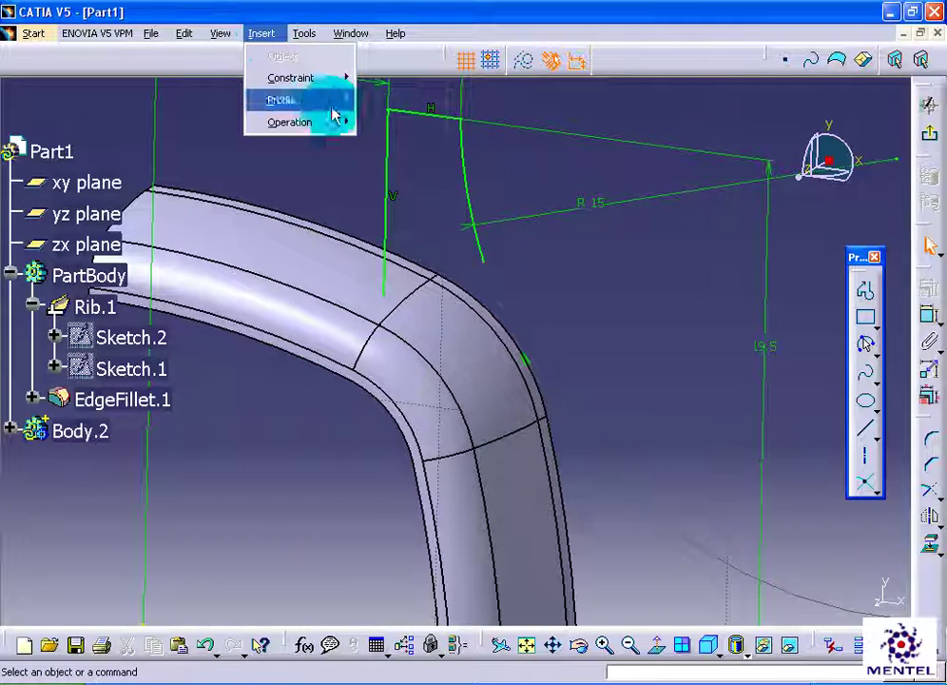
pyautogui.moveTo(281, 100)
pyautogui.moveTo(418, 255)
pyautogui.click(583, 321)
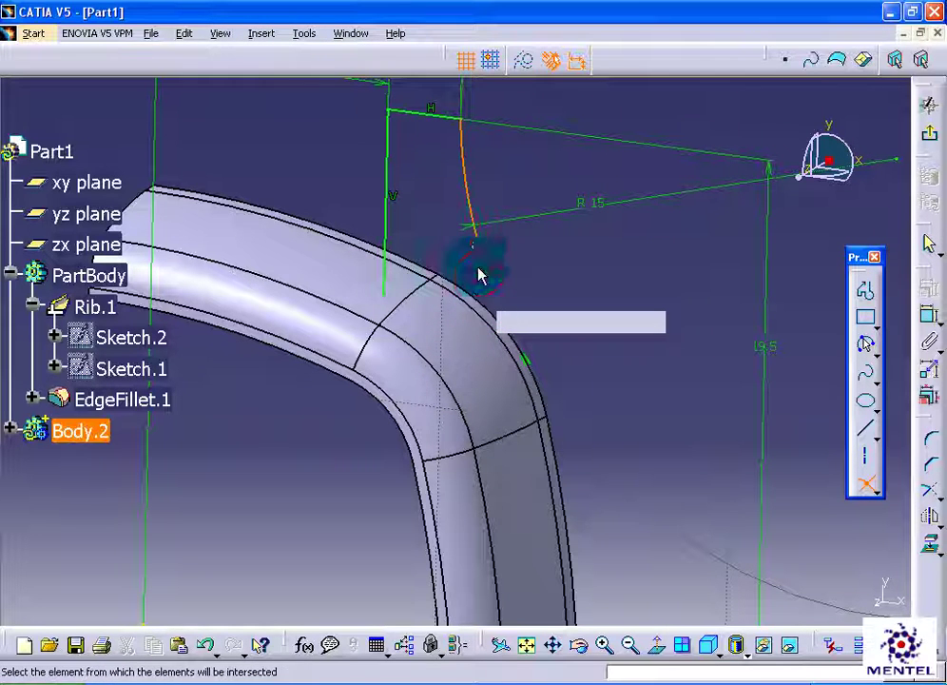
pyautogui.click(481, 252)
pyautogui.click(496, 312)
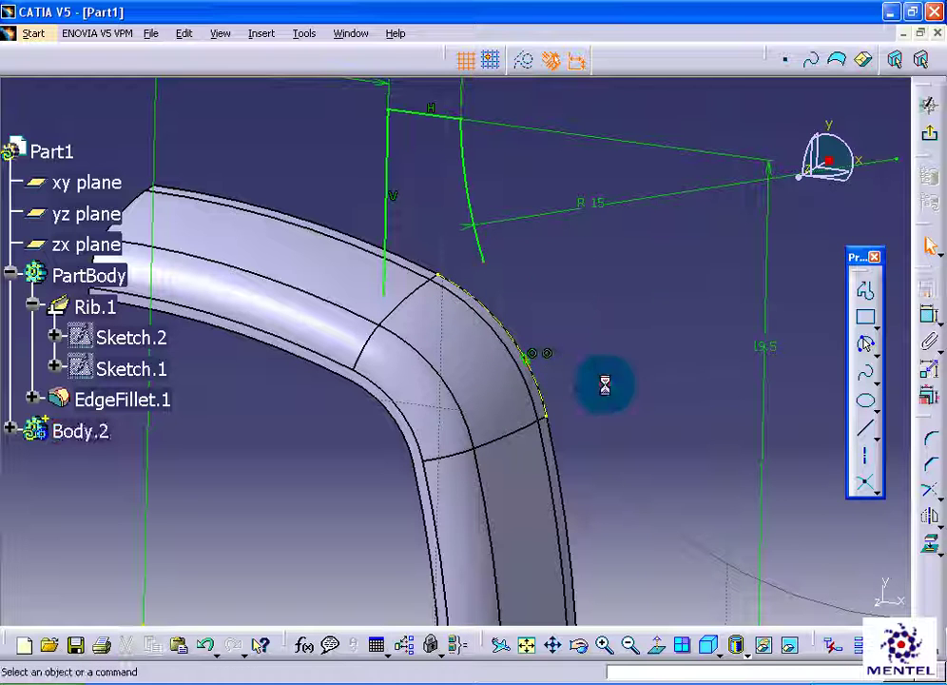
# - Make the arc's lower end coincident with the intersection point, then view the sketch face-on
pyautogui.click(927, 318)
pyautogui.click(486, 263)
pyautogui.click(537, 366)
pyautogui.rightClick(605, 287)
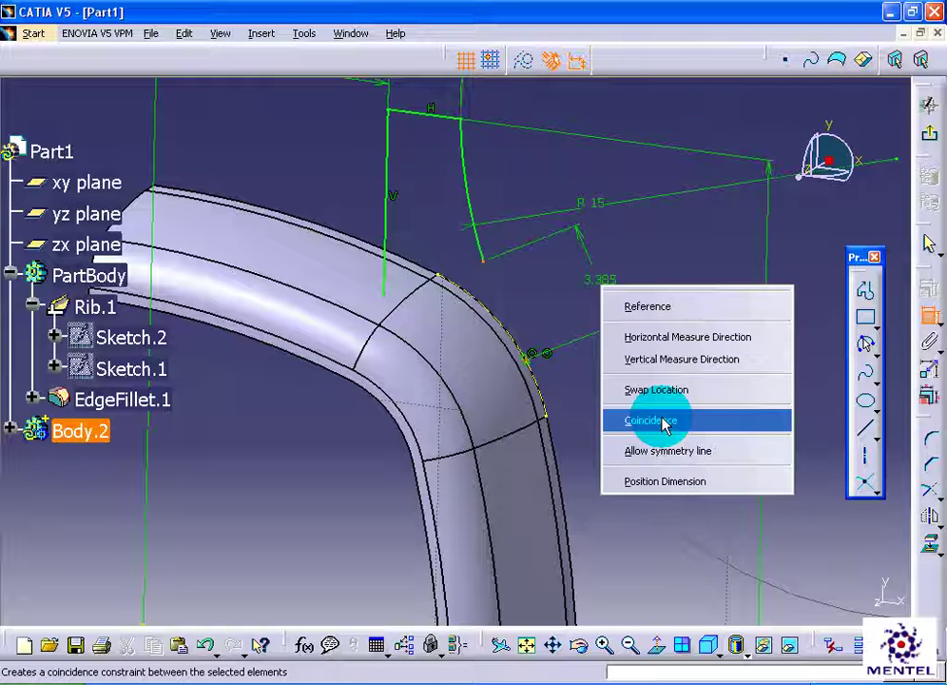
pyautogui.click(663, 422)
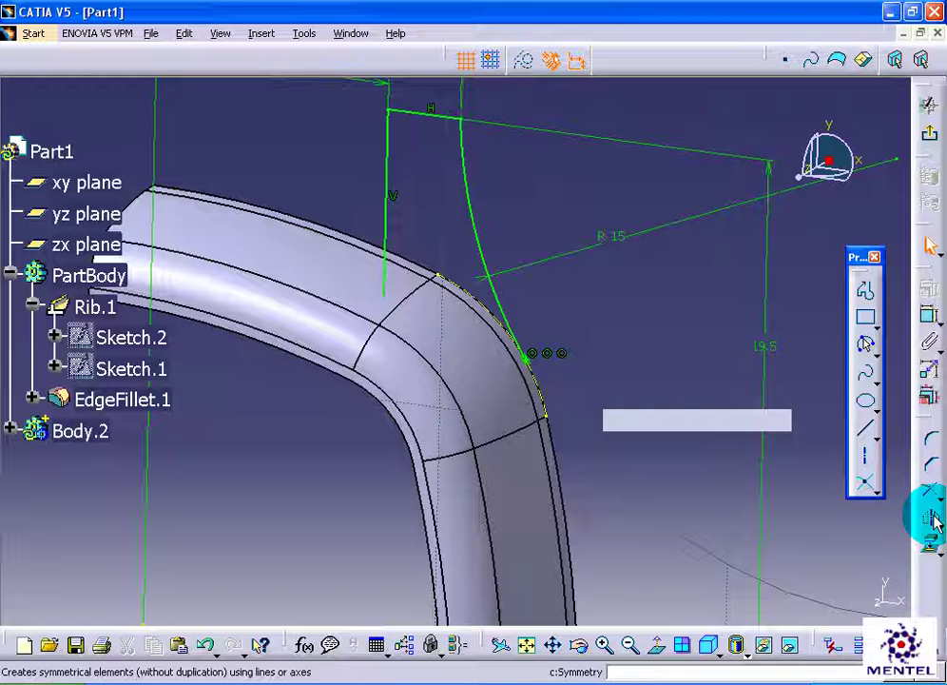
pyautogui.click(663, 650)
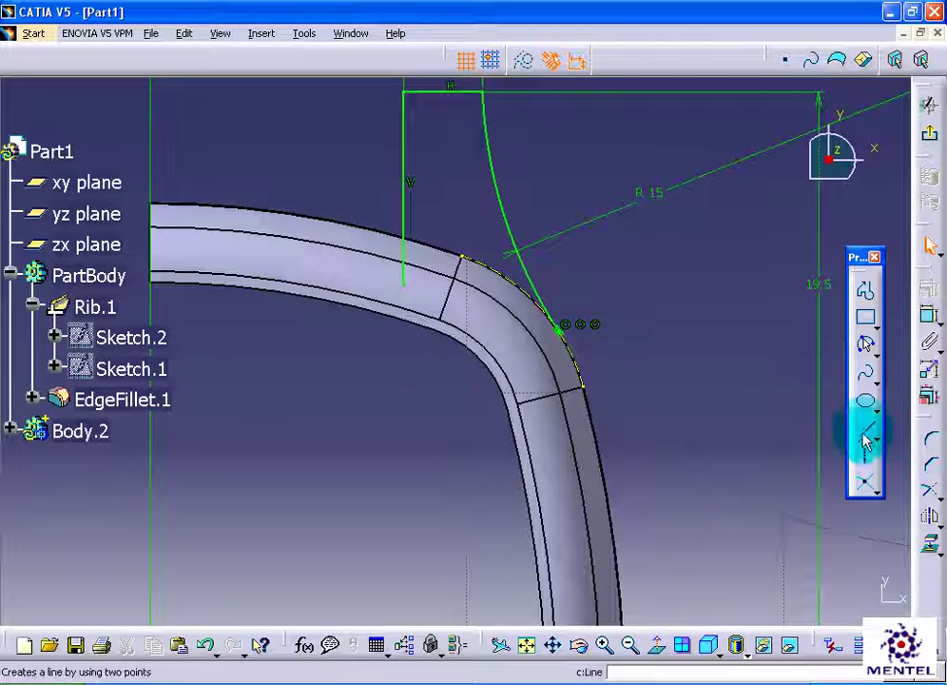
# - Draw a straight line from the vertical line's end to the arc's lower end
pyautogui.click(866, 442)
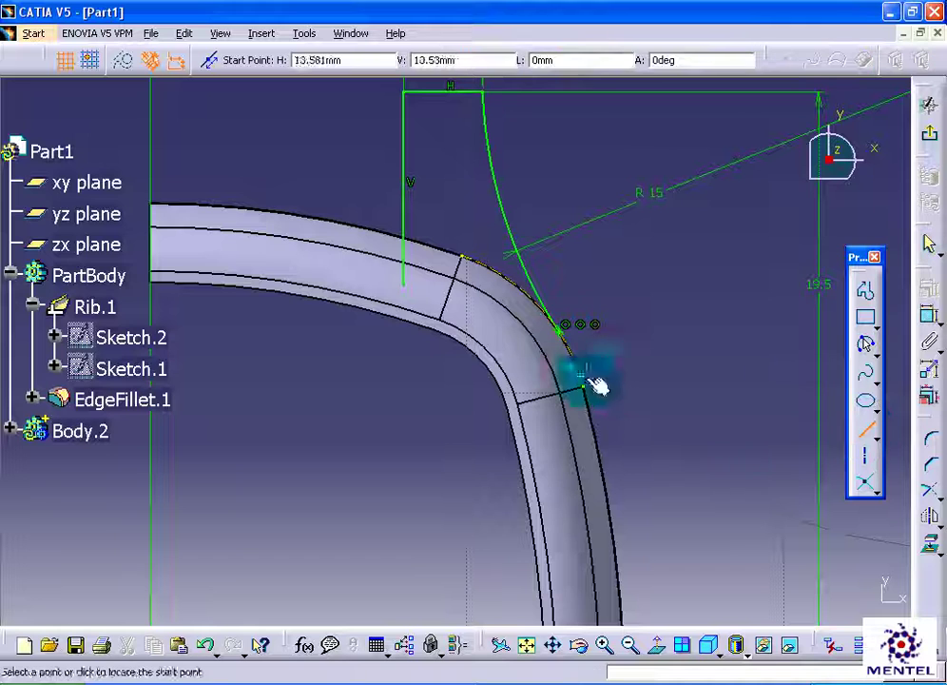
pyautogui.click(404, 283)
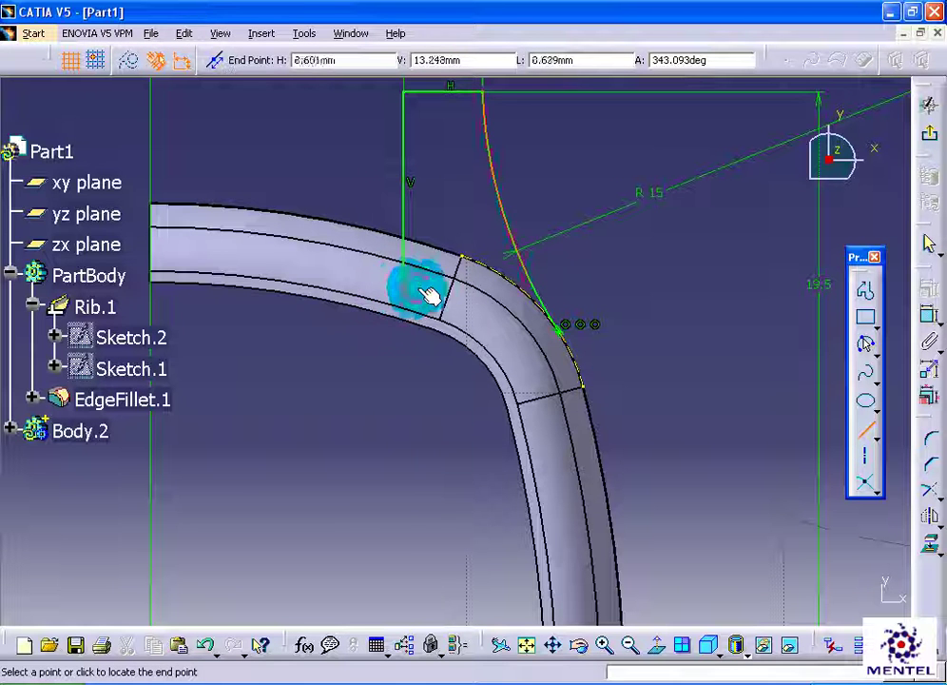
pyautogui.click(561, 328)
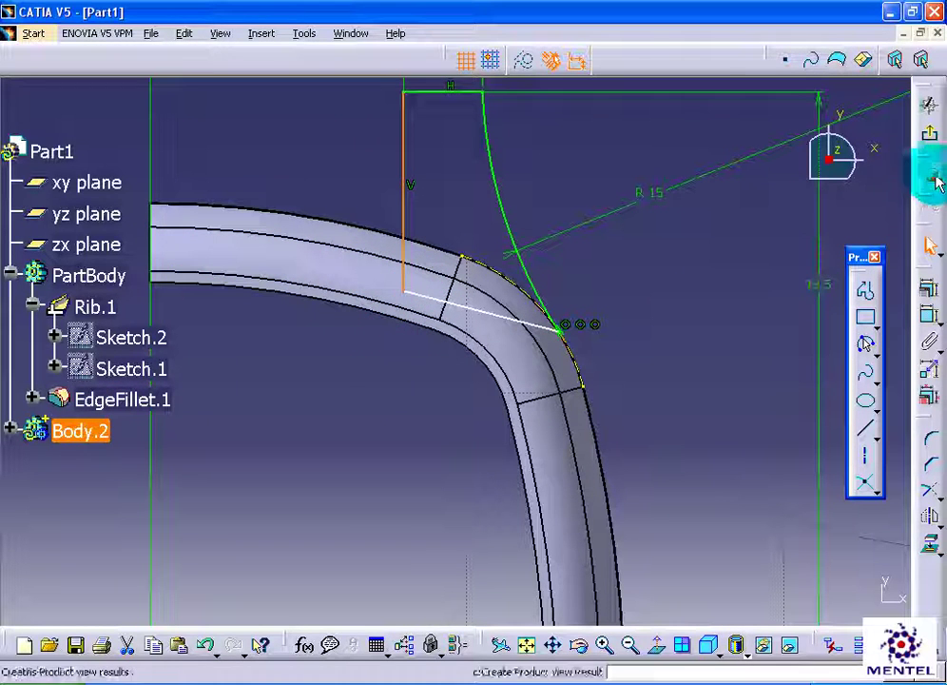
# - Exit the sketch to the 3D part, zoom out, and select the yz plane
pyautogui.click(930, 103)
pyautogui.click(861, 369)
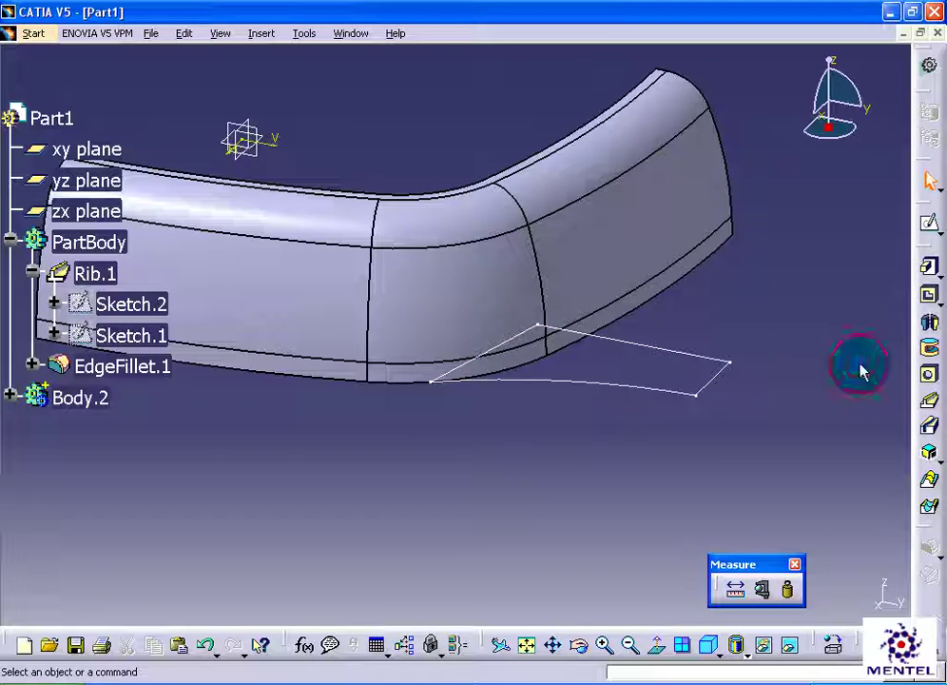
pyautogui.click(520, 515)
pyautogui.keyDown('ctrl'); pyautogui.moveTo(620, 463); pyautogui.dragTo(627, 543, button='middle'); pyautogui.keyUp('ctrl')
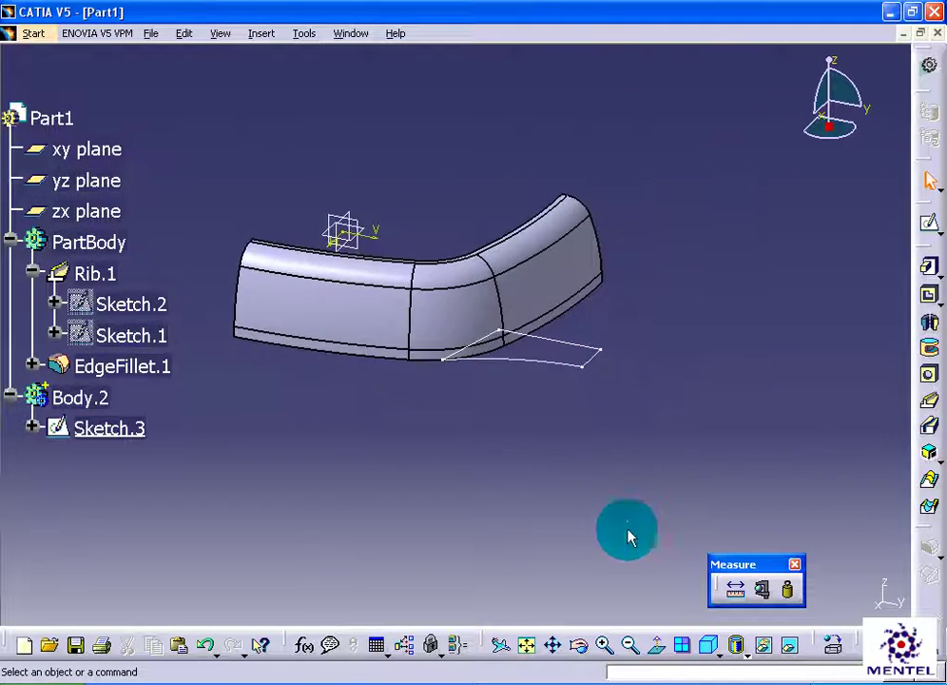
pyautogui.click(86, 179)
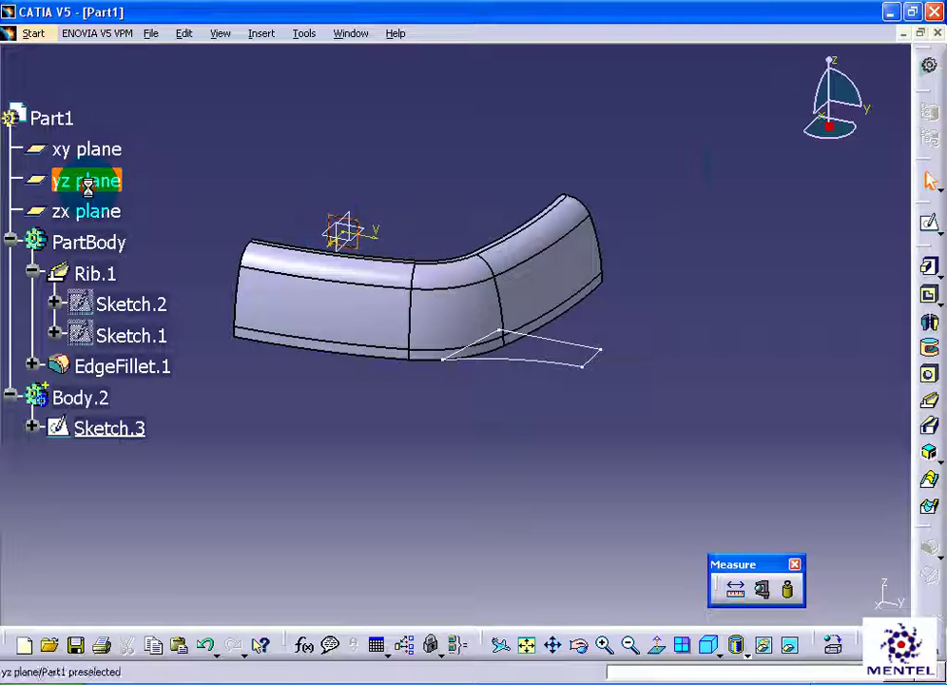
# - On the yz plane, draw a top line, a left edge to the origin, a long bottom line and a short right edge
pyautogui.click(930, 222)
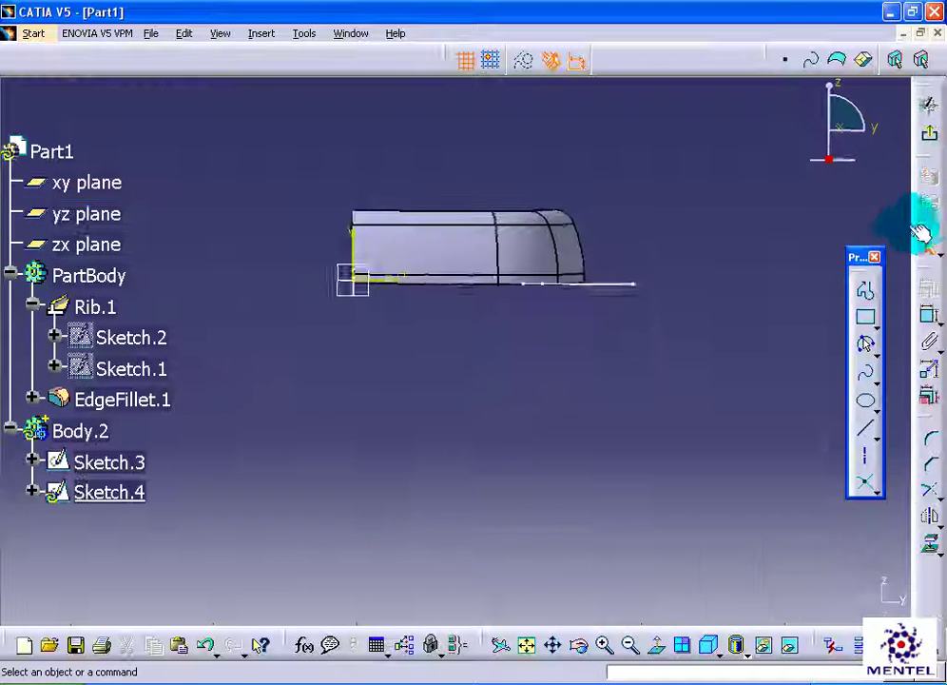
pyautogui.moveTo(630, 169); pyautogui.dragTo(727, 282, button='middle')
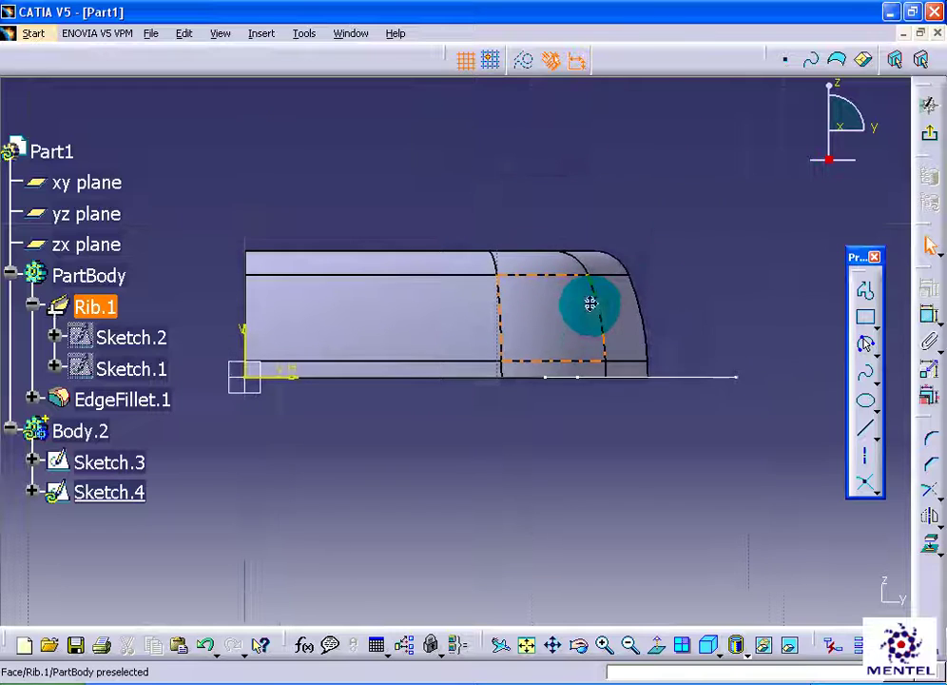
pyautogui.click(865, 290)
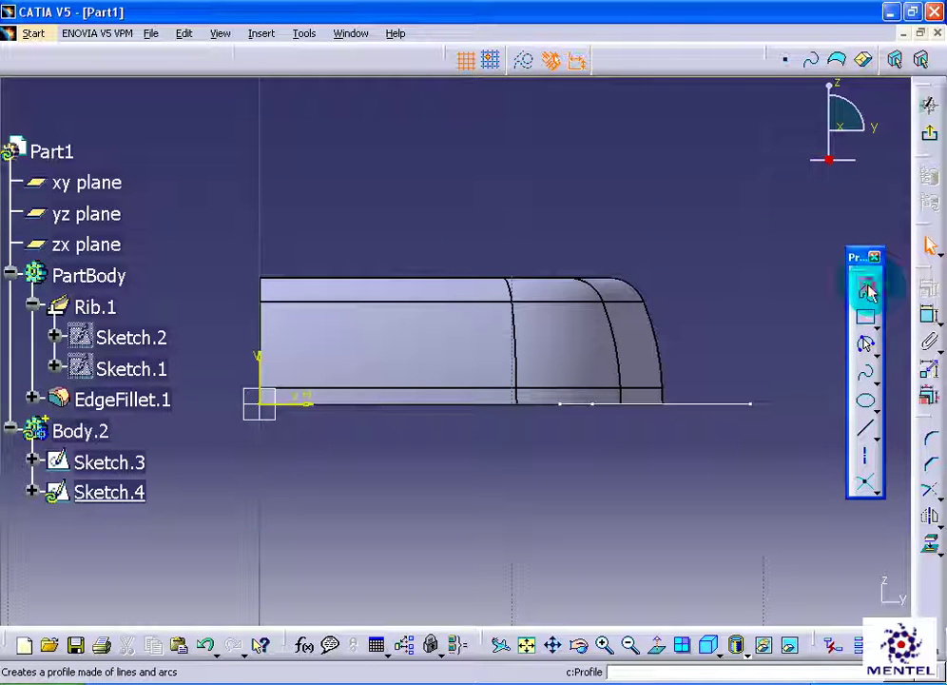
pyautogui.click(683, 194)
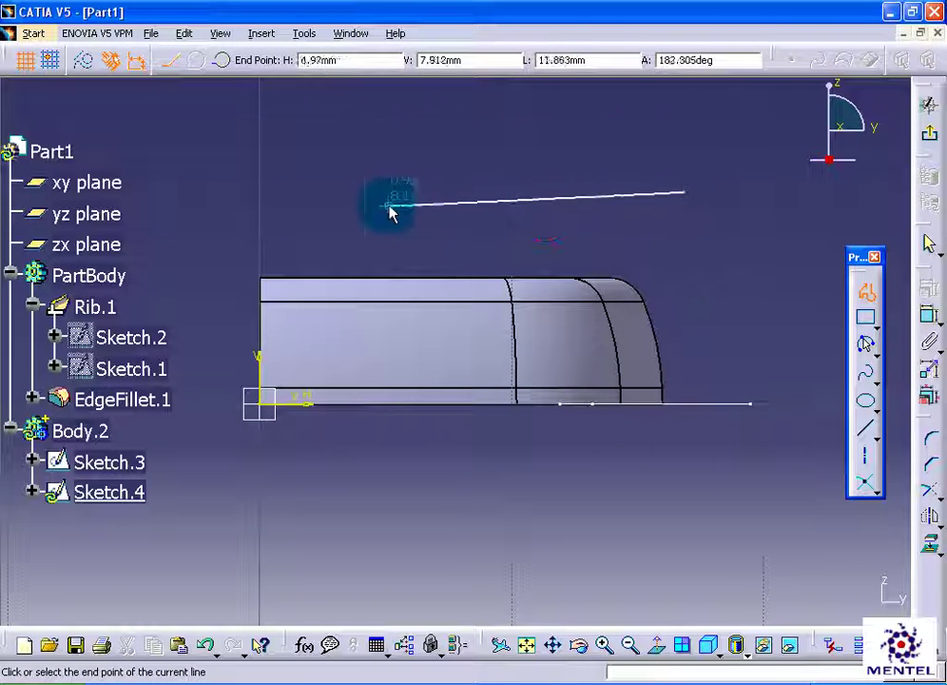
pyautogui.click(263, 194)
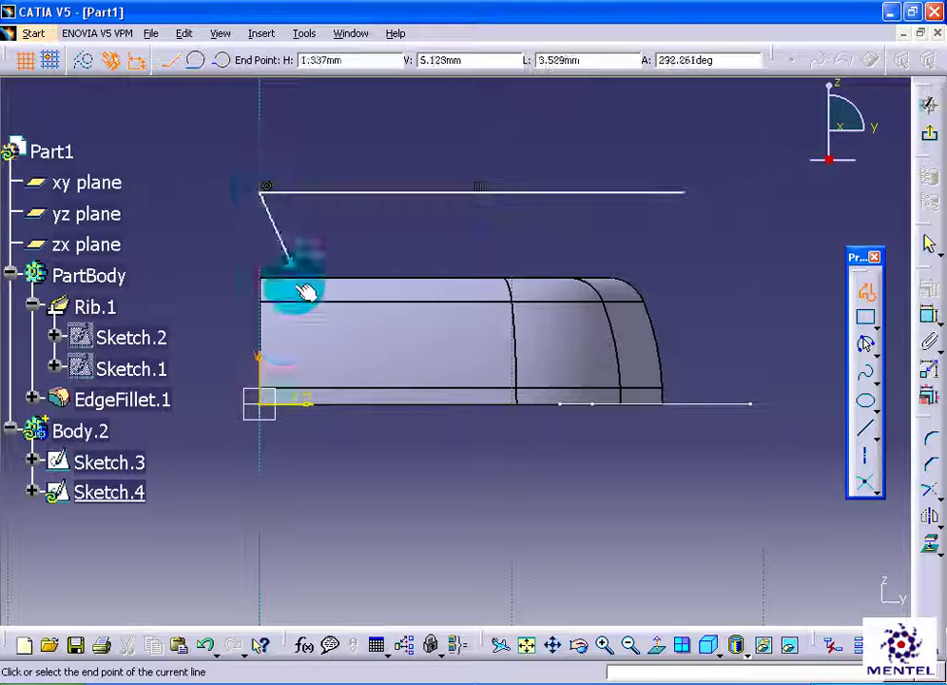
pyautogui.click(269, 407)
pyautogui.moveTo(653, 377); pyautogui.dragTo(470, 374, button='middle')
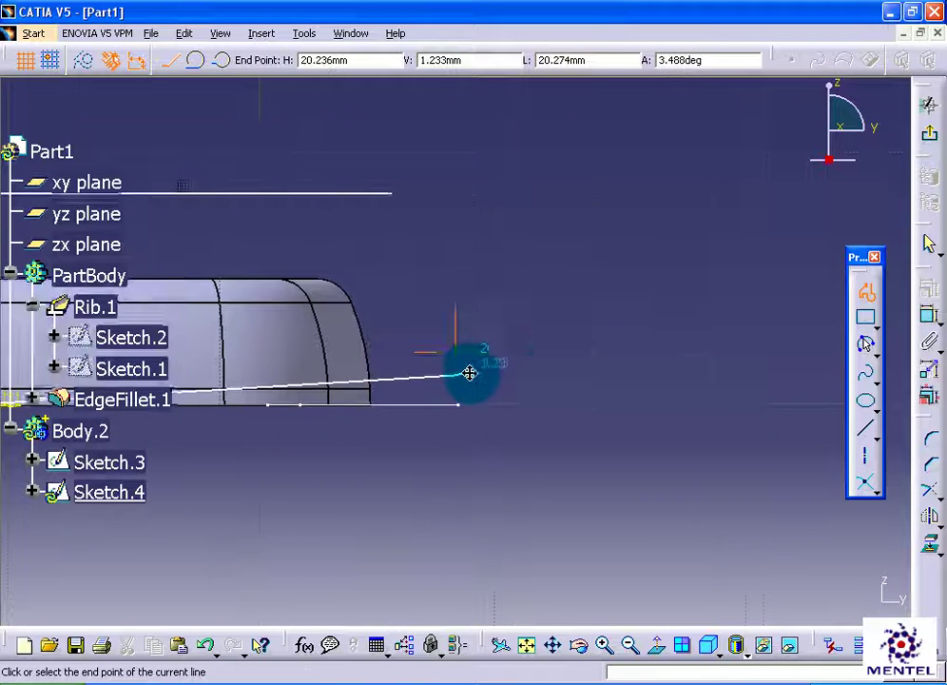
pyautogui.click(565, 407)
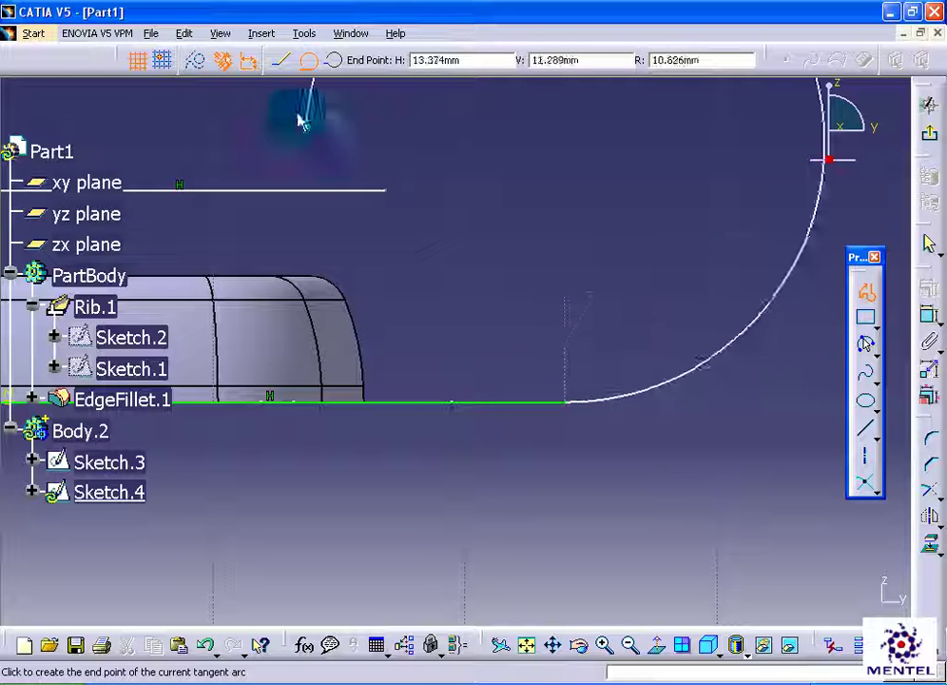
pyautogui.click(282, 60)
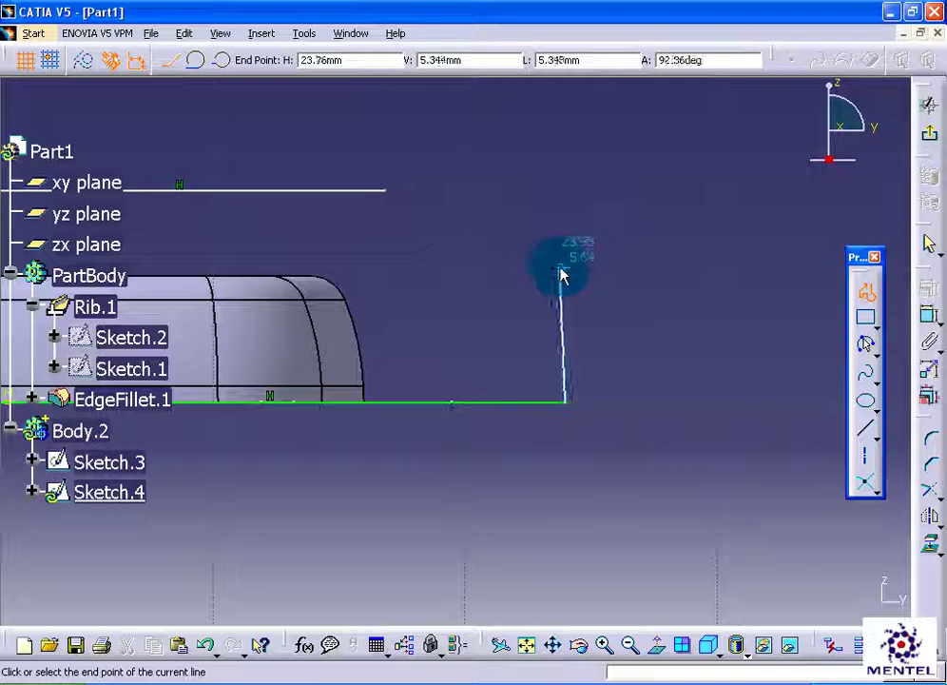
pyautogui.click(566, 264)
pyautogui.click(862, 294)
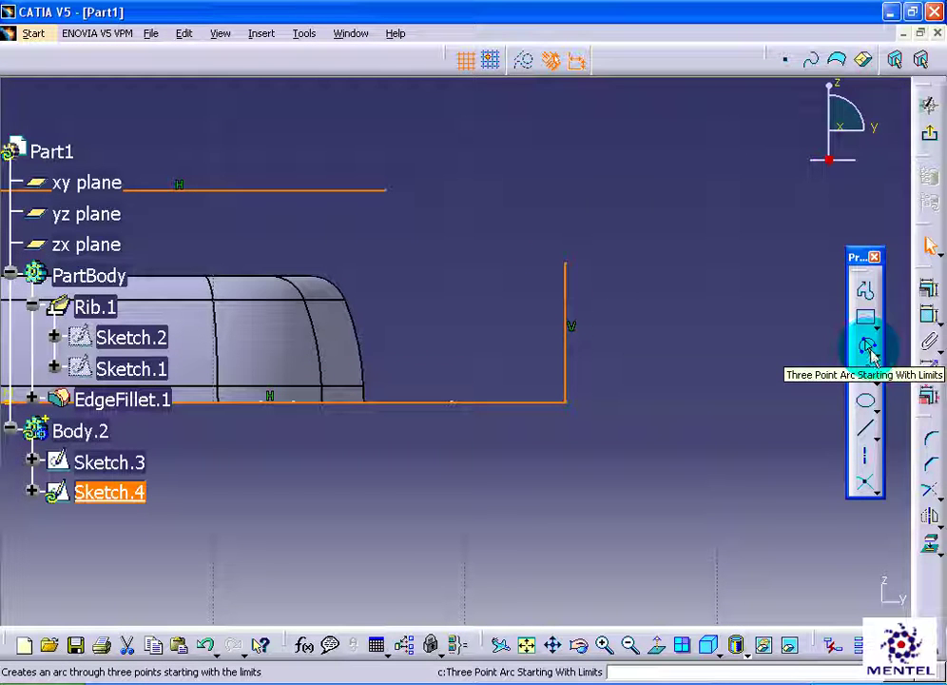
# - Close the profile with a three-point arc from the right edge's top to the top line's end
pyautogui.click(873, 353)
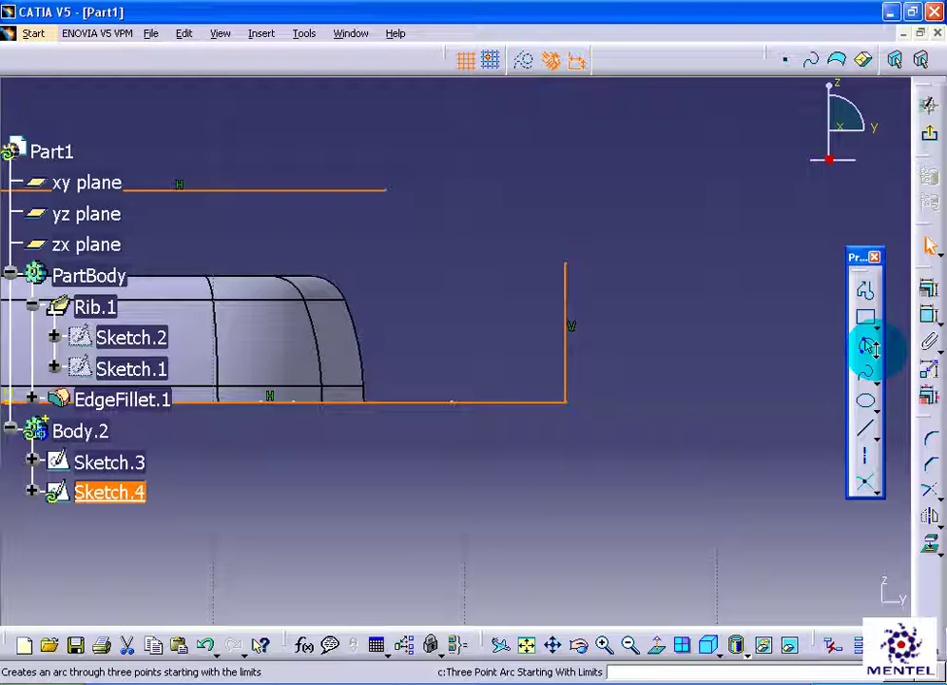
pyautogui.click(876, 358)
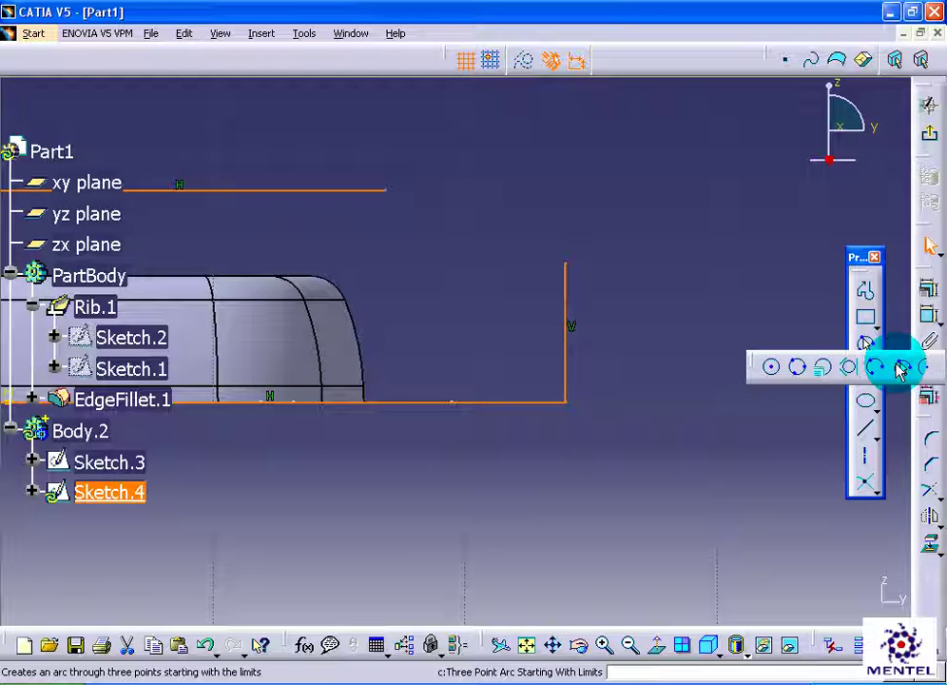
pyautogui.click(902, 369)
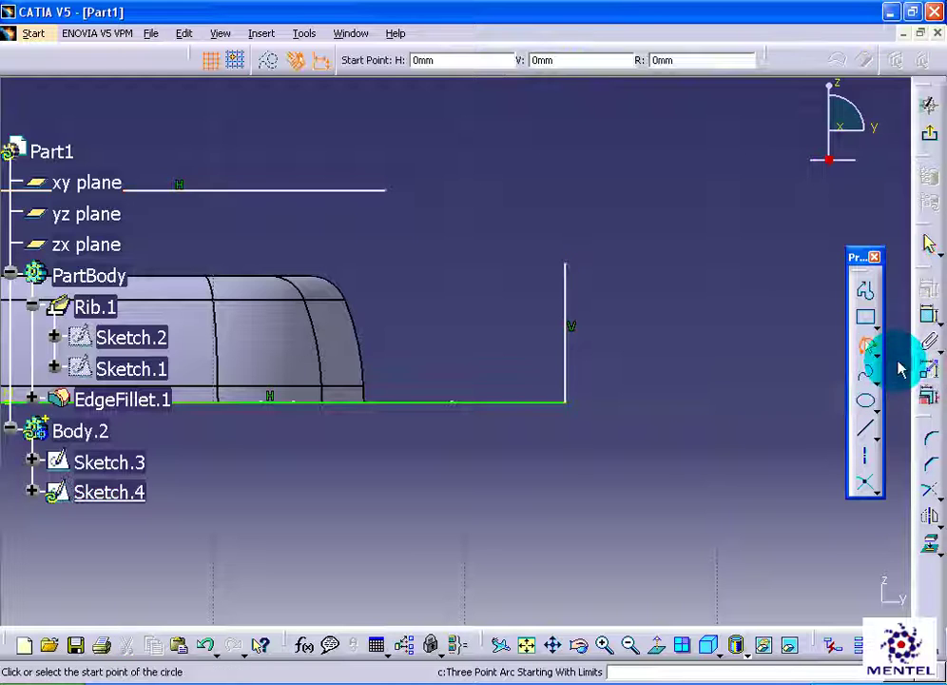
pyautogui.click(566, 266)
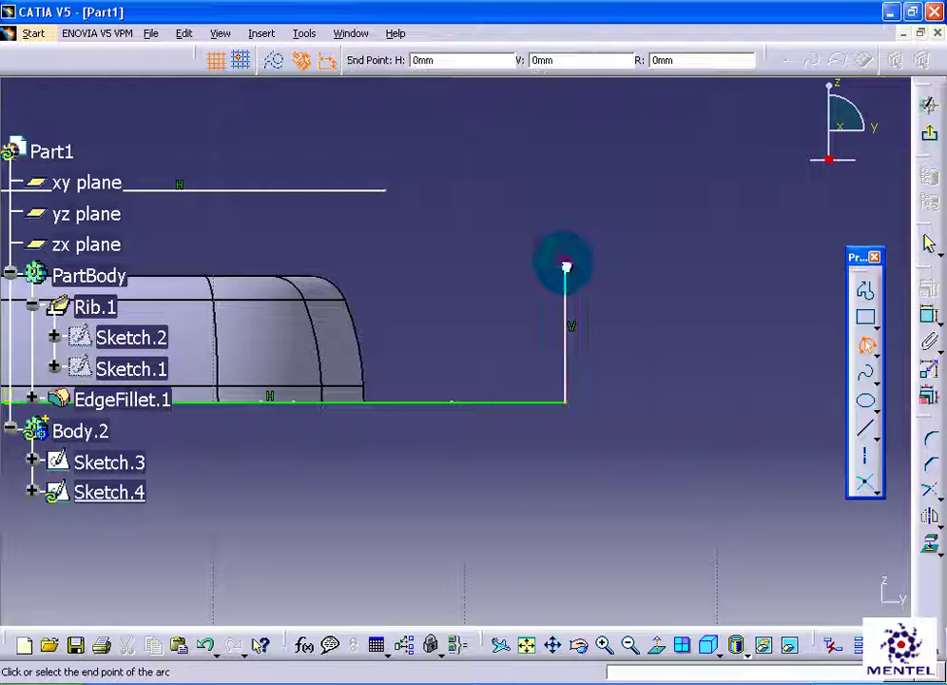
pyautogui.click(384, 191)
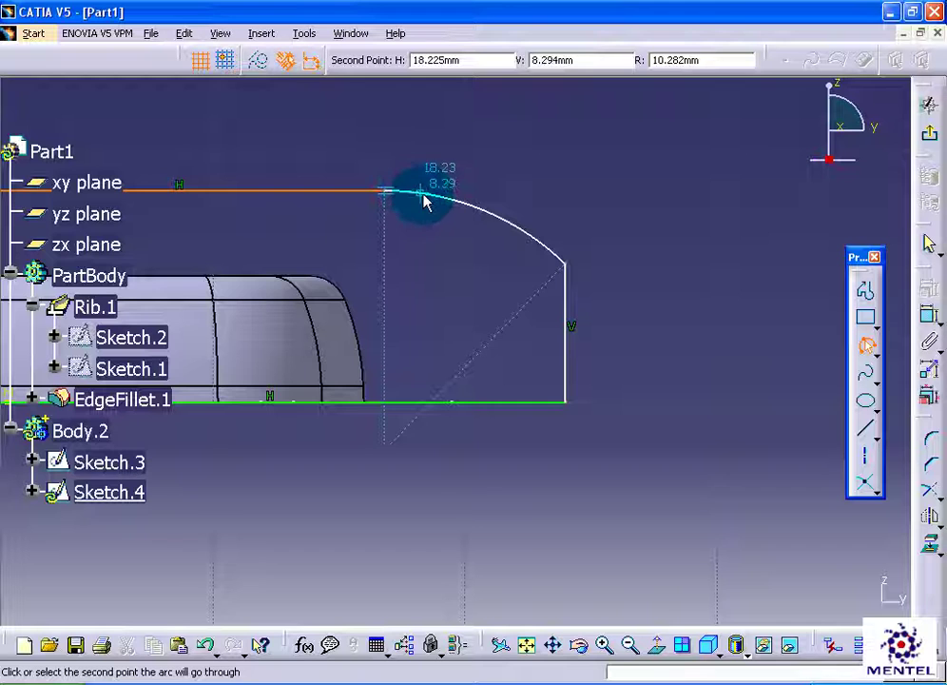
pyautogui.click(423, 197)
pyautogui.moveTo(715, 233); pyautogui.dragTo(757, 245, button='middle')
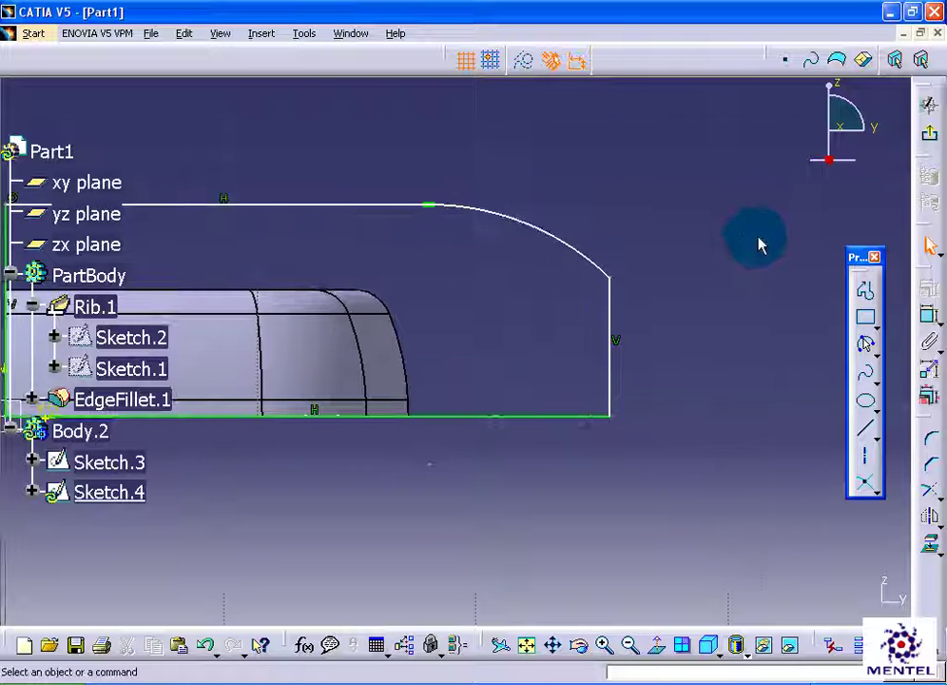
pyautogui.click(936, 445)
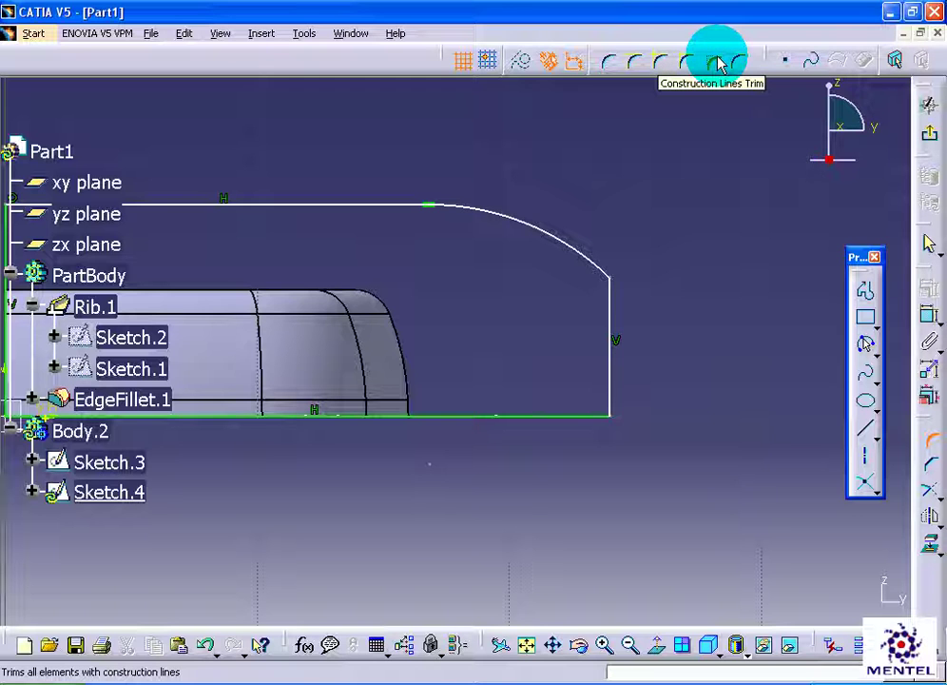
# - Round the arc-to-right-edge junction with a corner, keeping the trimmed pieces as construction lines
pyautogui.click(720, 63)
pyautogui.click(612, 311)
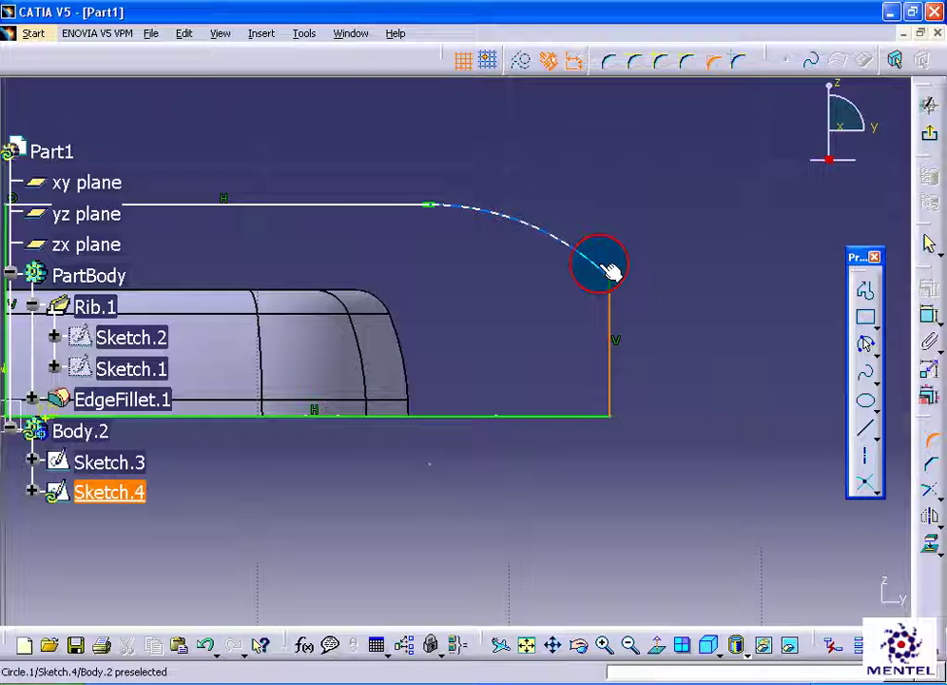
pyautogui.click(601, 270)
pyautogui.click(602, 281)
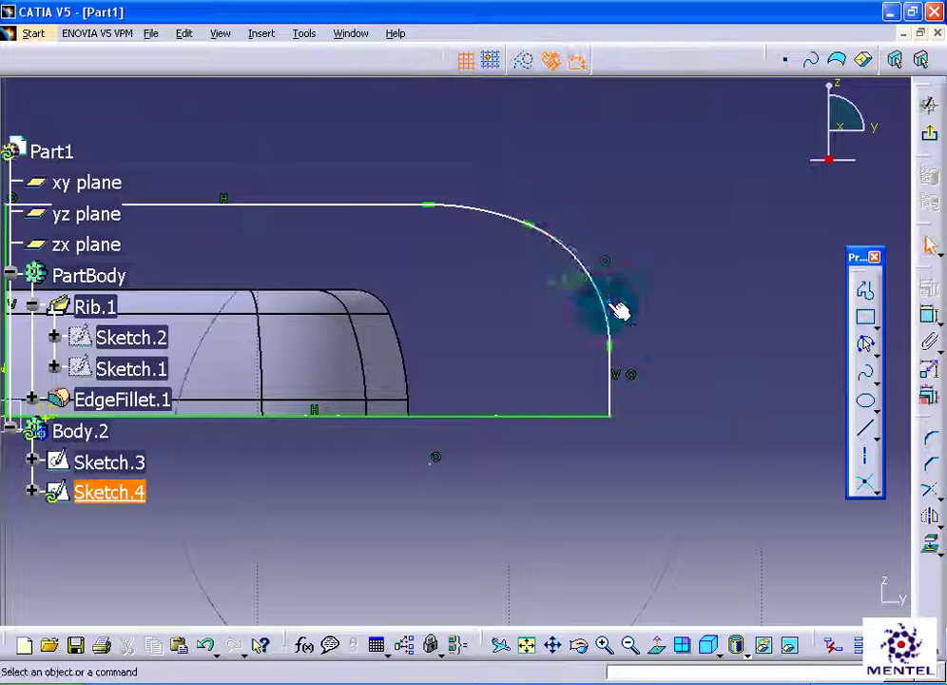
pyautogui.moveTo(598, 303)
pyautogui.mouseDown(button='middle')
pyautogui.moveTo(806, 344)
pyautogui.moveTo(757, 332)
pyautogui.moveTo(776, 314)
pyautogui.mouseUp(button='middle')
pyautogui.moveTo(651, 334); pyautogui.dragTo(668, 284, button='middle')
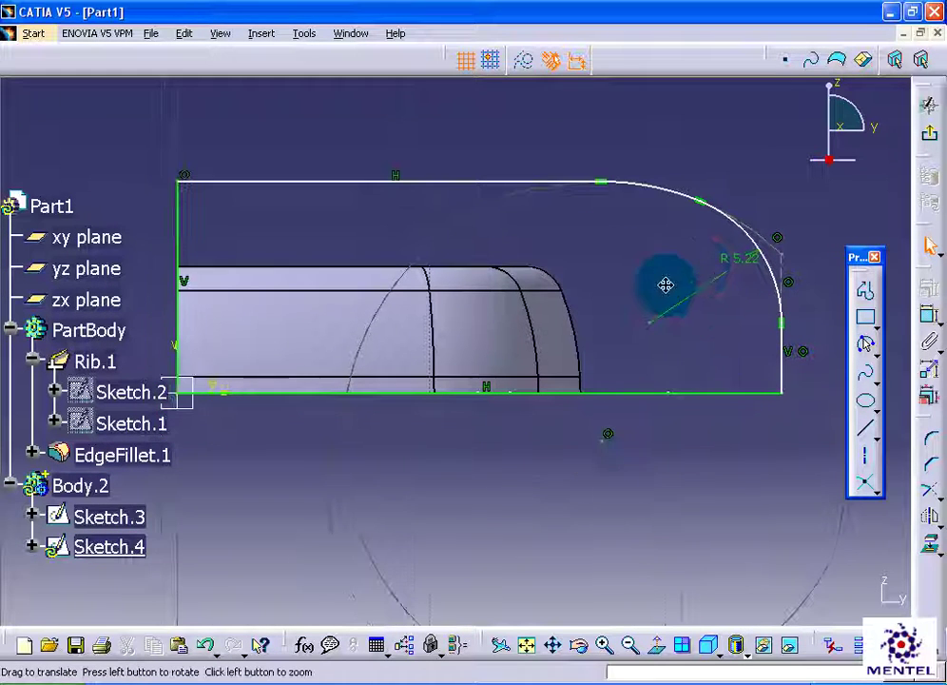
# - Dimension the bottom length, right edge height, both radii and 8.389 top height, then list them for editing
pyautogui.click(740, 393)
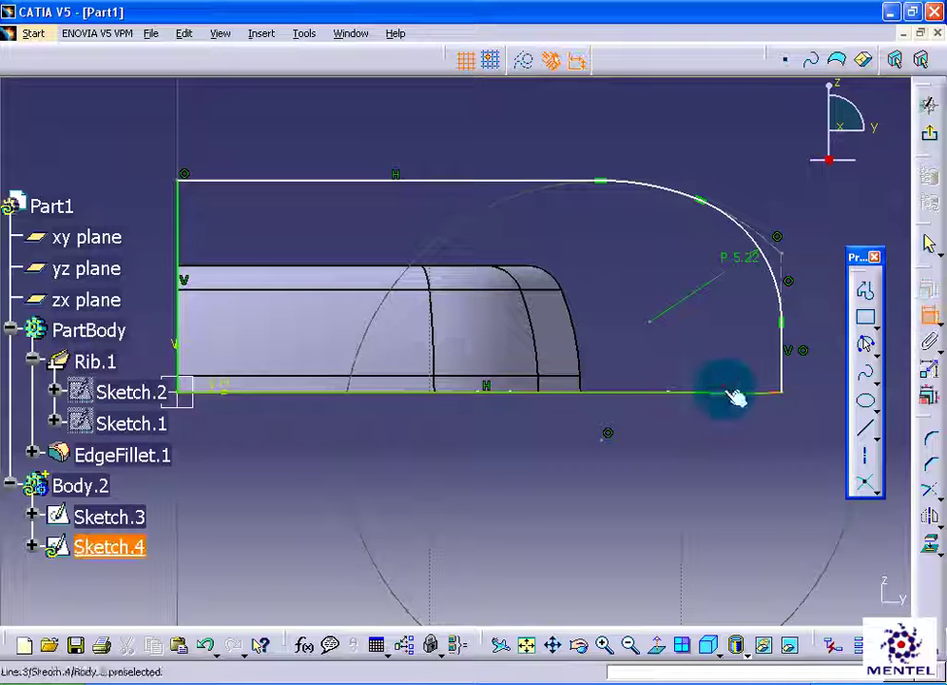
pyautogui.click(520, 443)
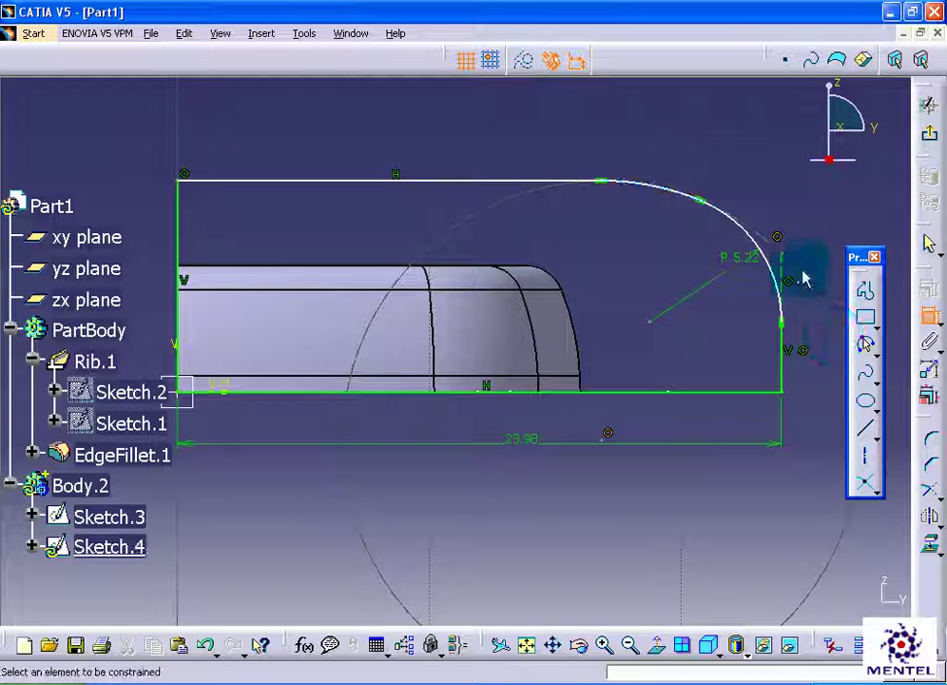
pyautogui.click(824, 333)
pyautogui.click(768, 255)
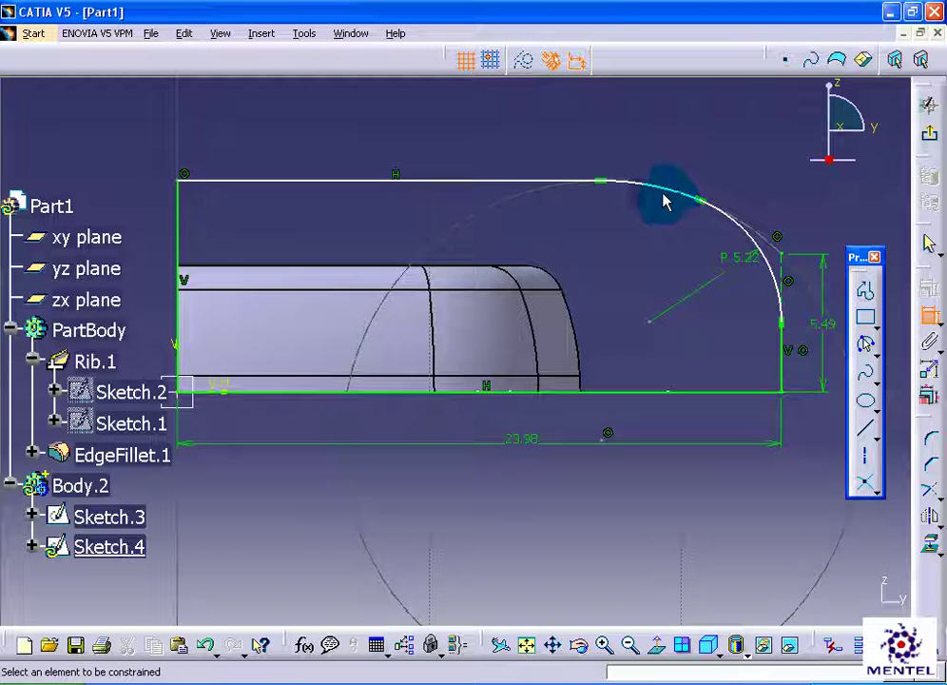
pyautogui.click(654, 150)
pyautogui.click(185, 215)
pyautogui.click(318, 231)
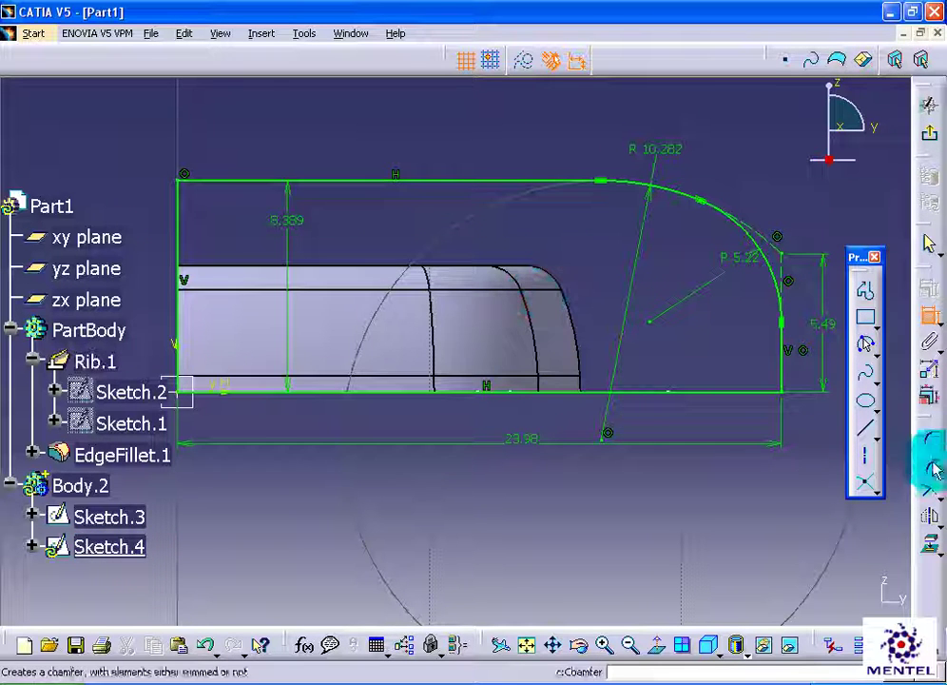
pyautogui.click(928, 394)
pyautogui.moveTo(804, 328)
pyautogui.mouseDown()
pyautogui.moveTo(835, 412)
pyautogui.moveTo(823, 464)
pyautogui.moveTo(829, 421)
pyautogui.mouseUp()
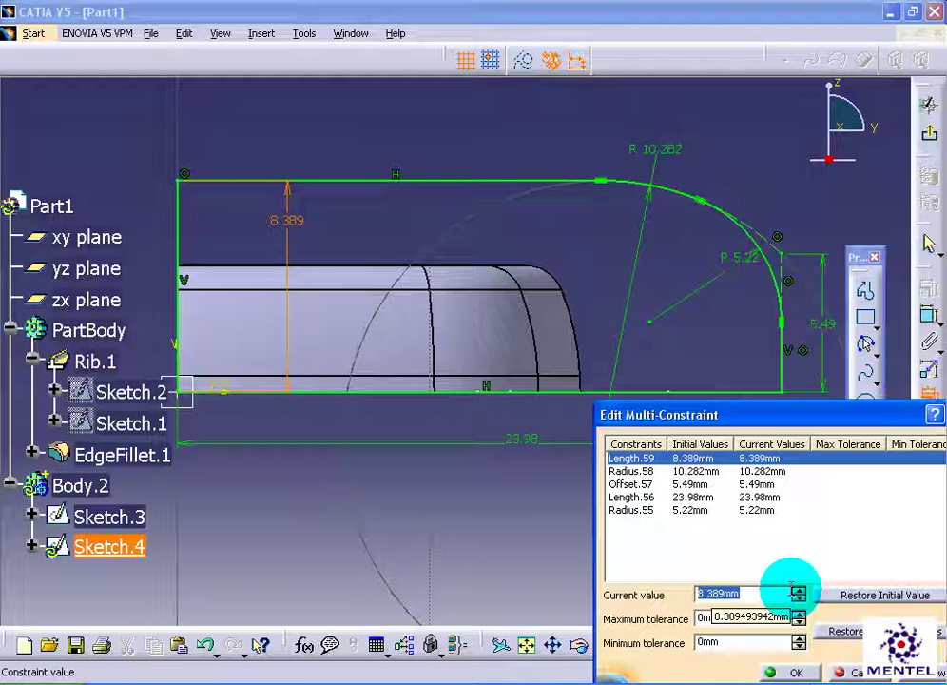
# - Set height 3.5, arc radius 15, right edge 2.7, length 19.5 and corner radius 2.5
pyautogui.click(707, 471)
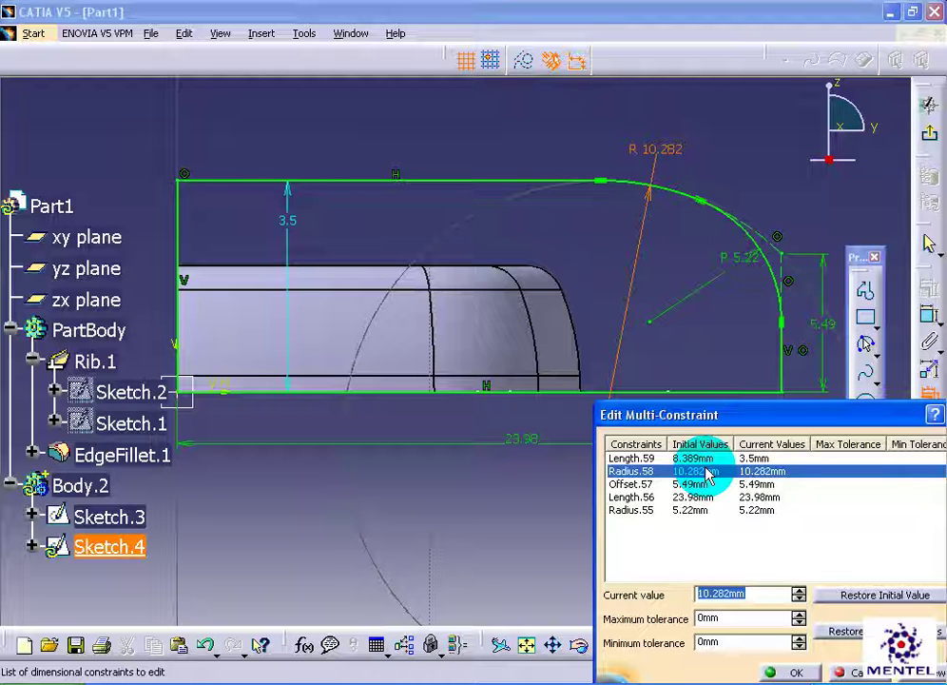
pyautogui.click(755, 484)
pyautogui.write('2.7')
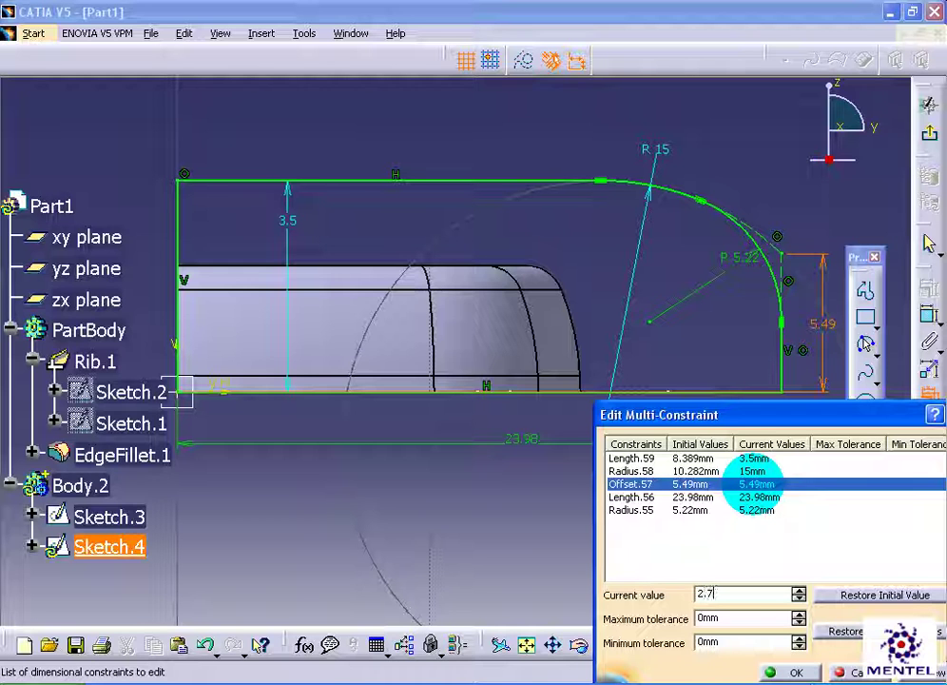
pyautogui.click(761, 497)
pyautogui.write('19.5')
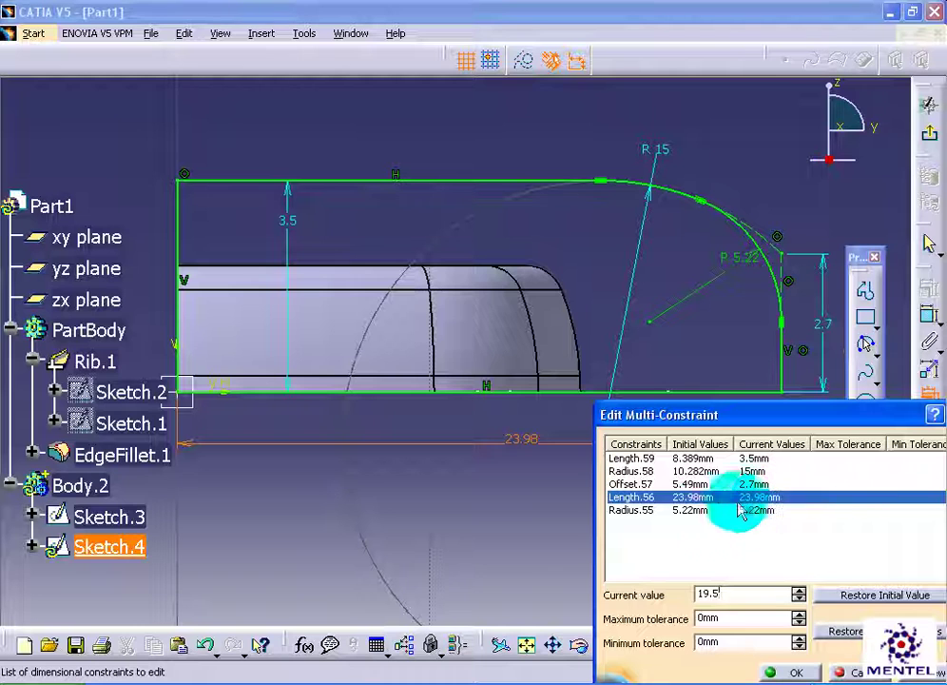
pyautogui.click(709, 511)
pyautogui.write('2.5')
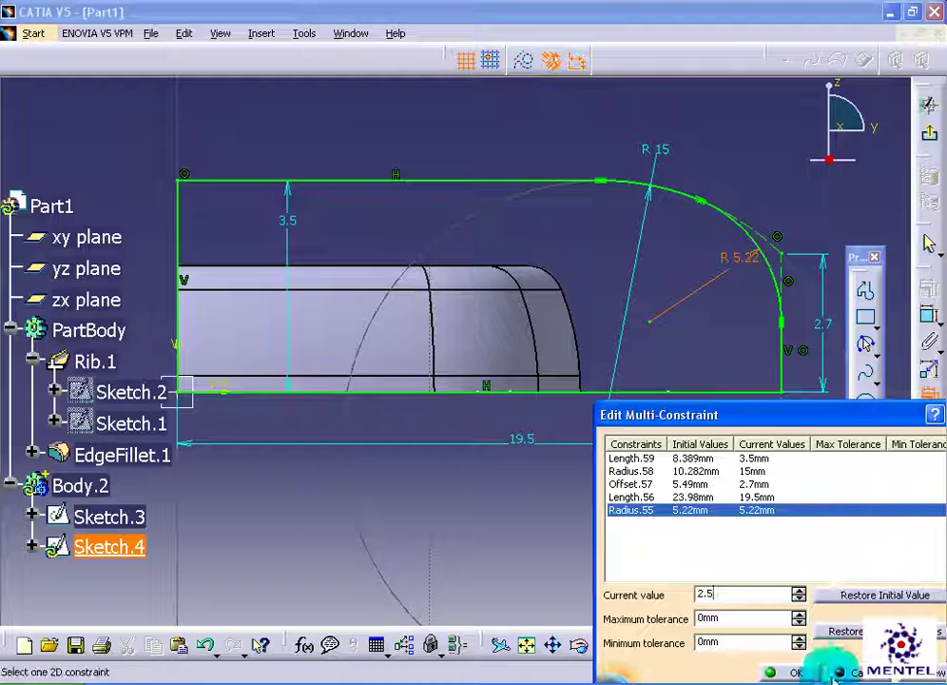
pyautogui.click(803, 673)
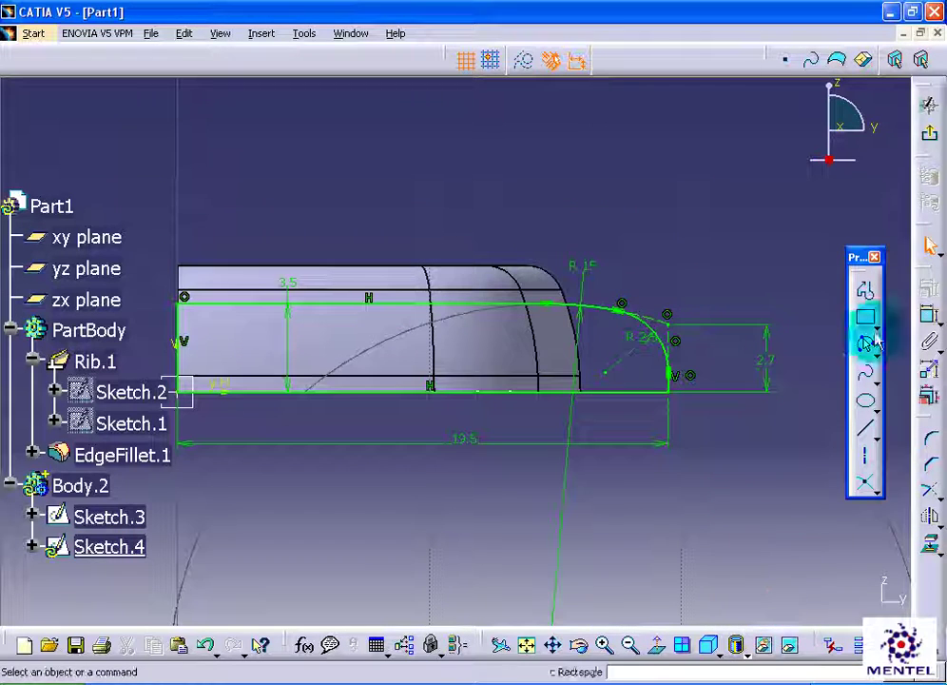
# - Exit the sketch and build Combine.1 in Body.2 from profiles Sketch.3 and Sketch.4
pyautogui.click(925, 133)
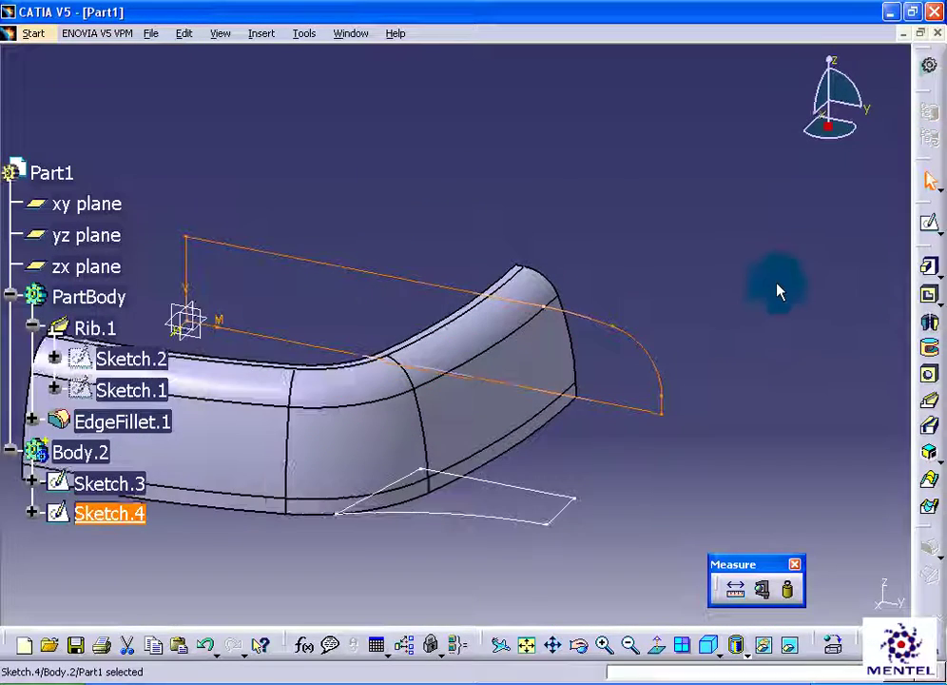
pyautogui.moveTo(698, 292)
pyautogui.mouseDown(button='middle')
pyautogui.moveTo(818, 235)
pyautogui.moveTo(839, 178)
pyautogui.mouseUp(button='middle')
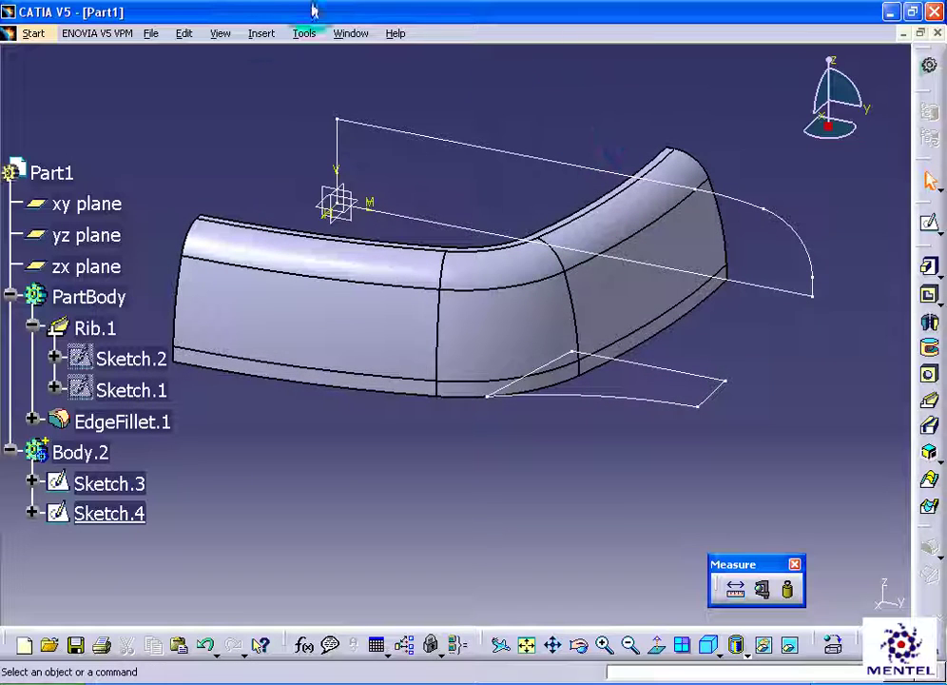
pyautogui.click(263, 34)
pyautogui.moveTo(320, 303)
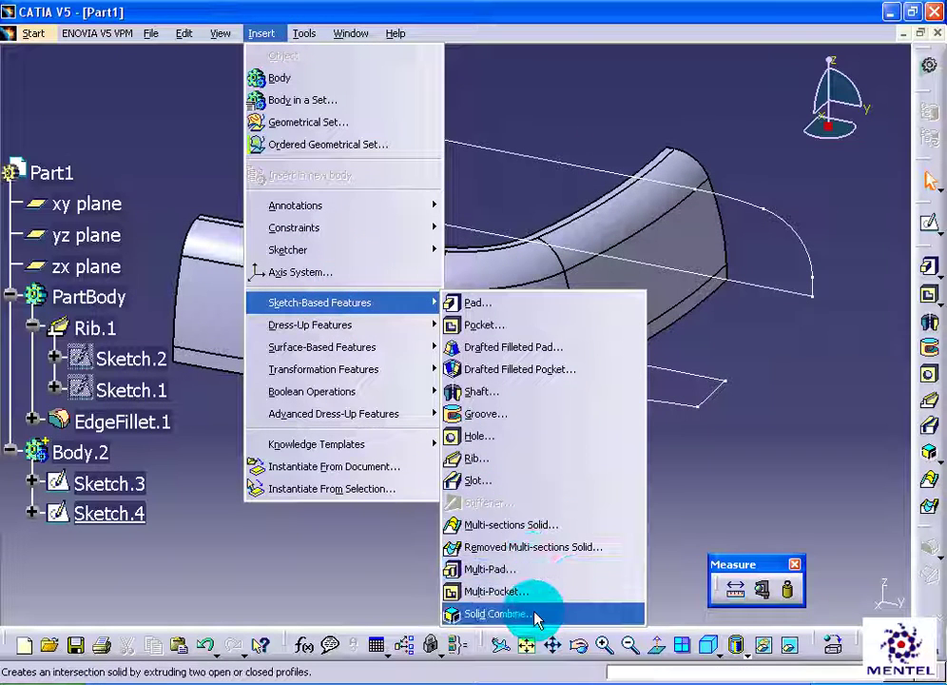
pyautogui.click(537, 616)
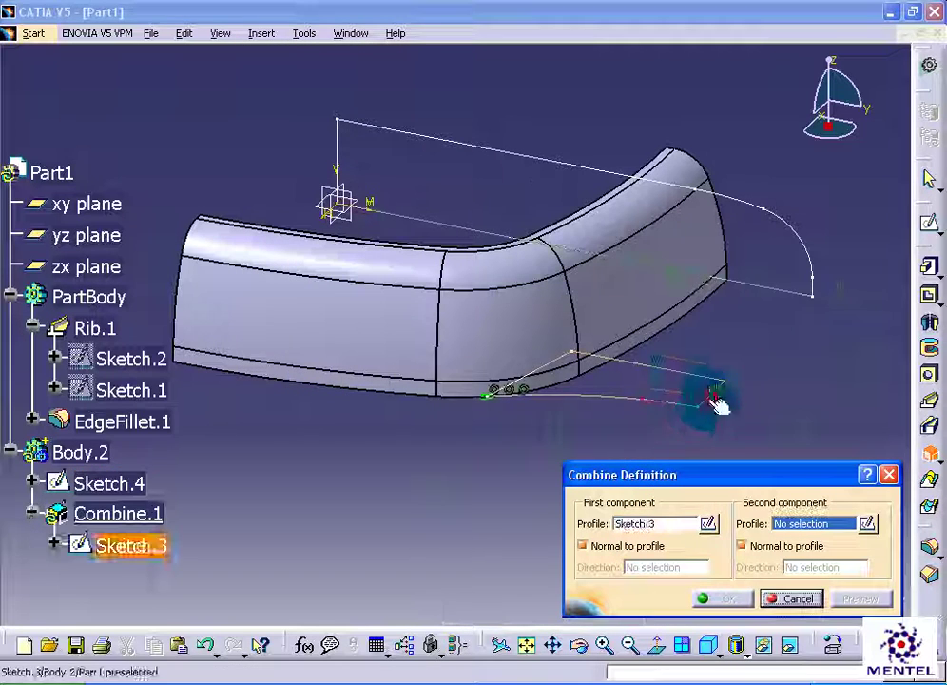
pyautogui.click(804, 249)
pyautogui.click(727, 598)
pyautogui.moveTo(463, 429)
pyautogui.mouseDown(button='middle')
pyautogui.moveTo(582, 399)
pyautogui.moveTo(655, 422)
pyautogui.mouseUp(button='middle')
pyautogui.moveTo(772, 205)
pyautogui.mouseDown(button='middle')
pyautogui.moveTo(561, 144)
pyautogui.moveTo(618, 125)
pyautogui.moveTo(598, 170)
pyautogui.moveTo(475, 293)
pyautogui.moveTo(486, 179)
pyautogui.moveTo(513, 141)
pyautogui.mouseUp(button='middle')
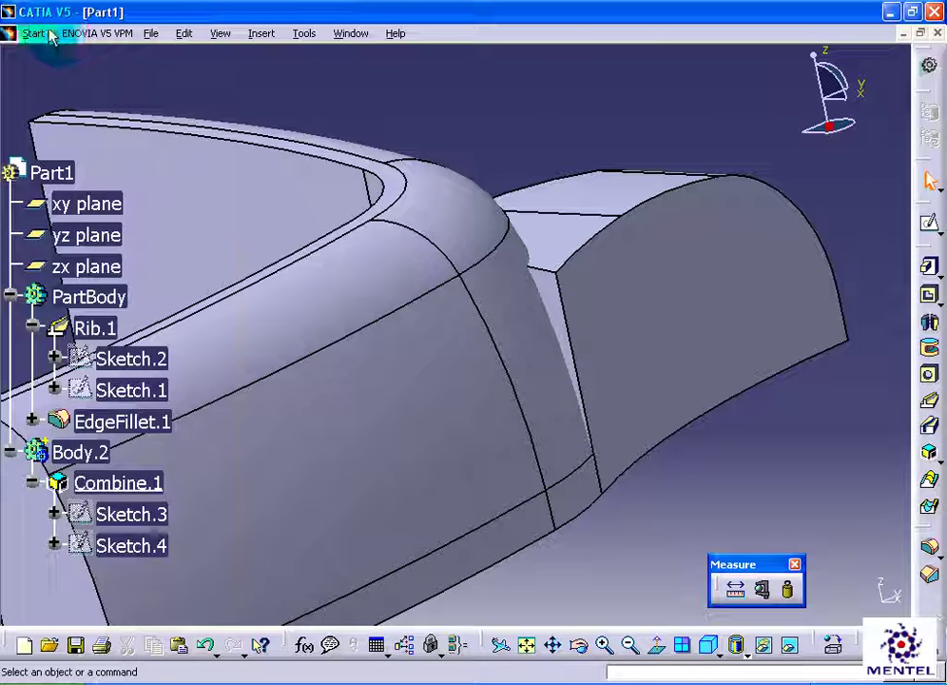
pyautogui.click(33, 33)
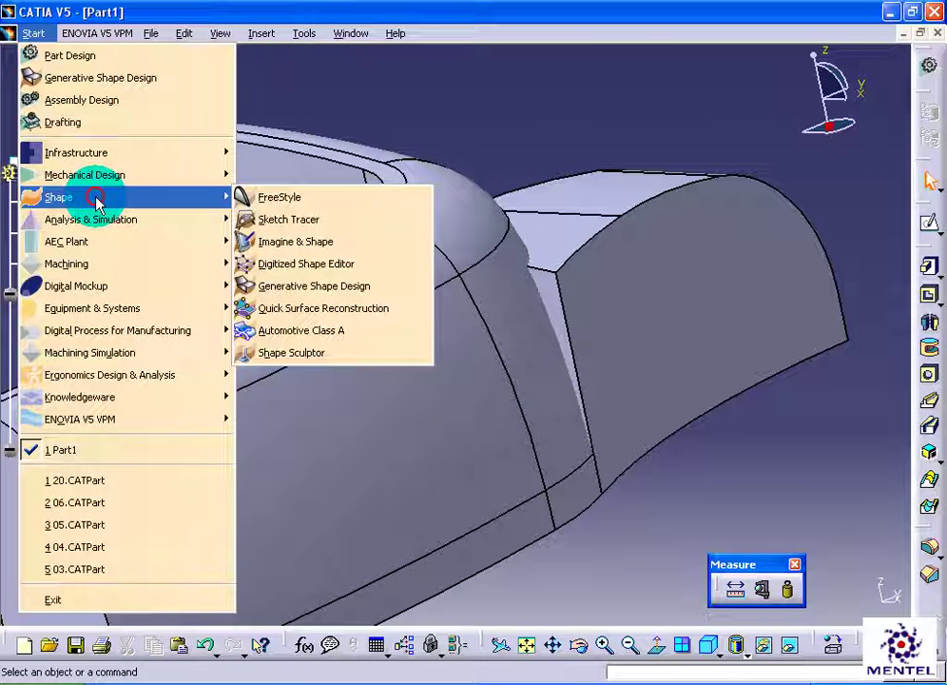
pyautogui.moveTo(59, 197)
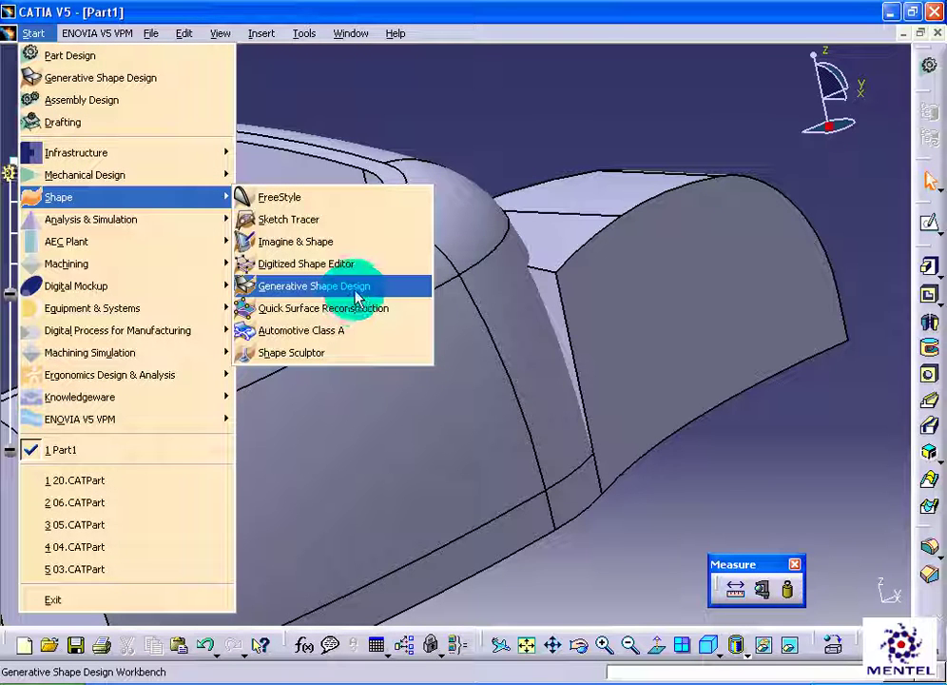
# - Activate Generative Shape Design from the Start > Shape menu
pyautogui.click(354, 290)
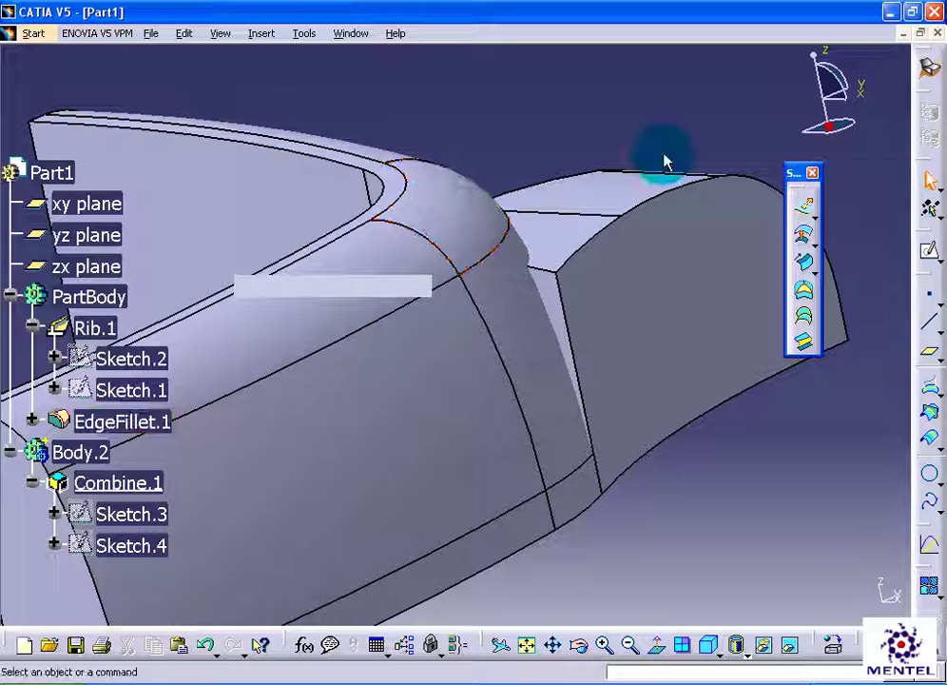
pyautogui.click(279, 38)
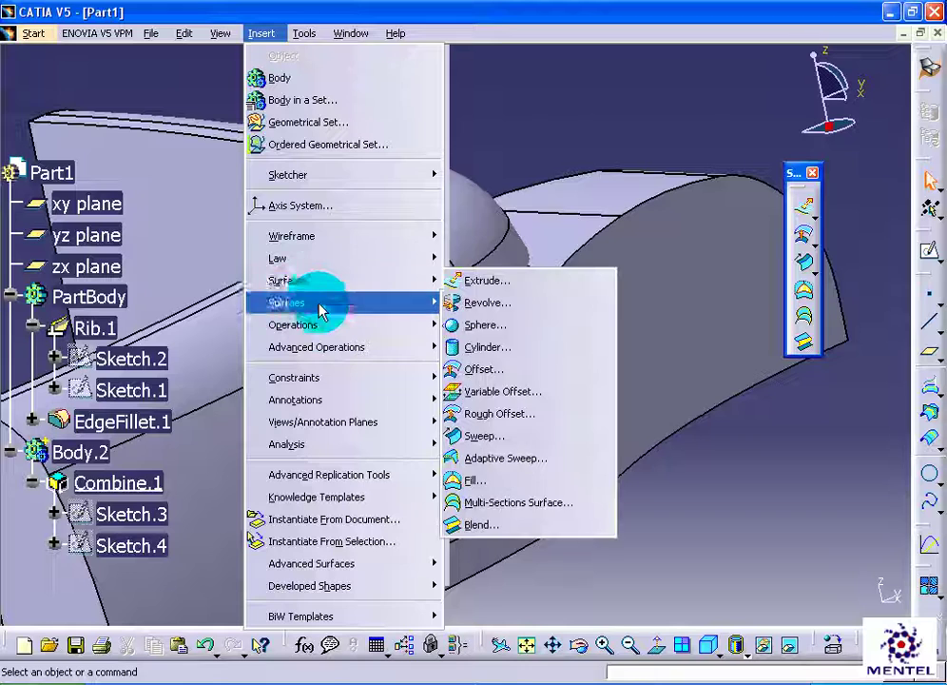
pyautogui.moveTo(292, 236)
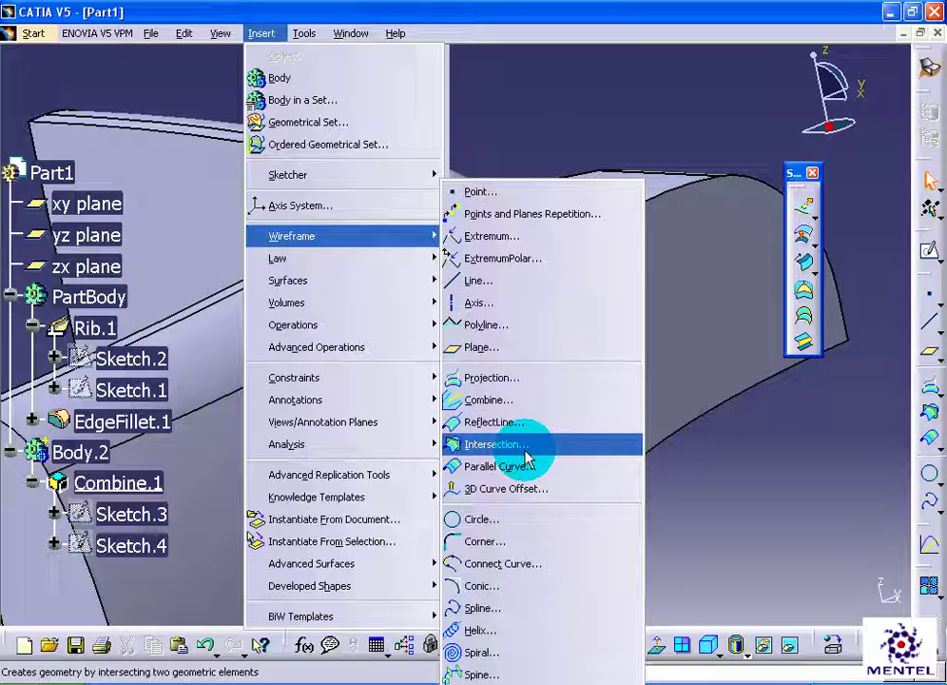
# - Start an Intersection and create a join of the two fillet faces as its first element
pyautogui.click(521, 446)
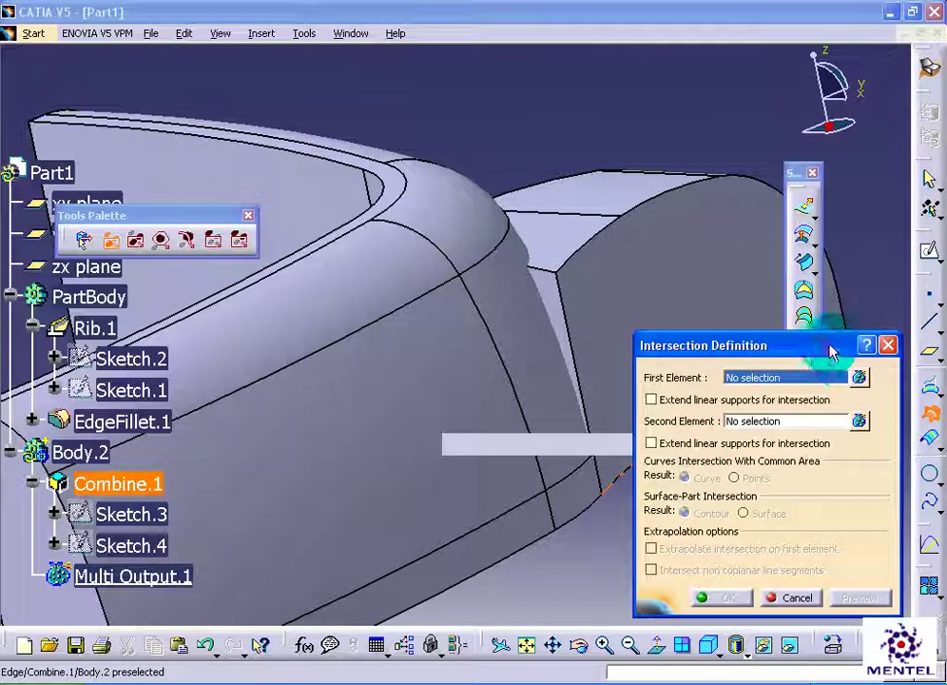
pyautogui.moveTo(833, 354); pyautogui.dragTo(837, 268)
pyautogui.rightClick(780, 296)
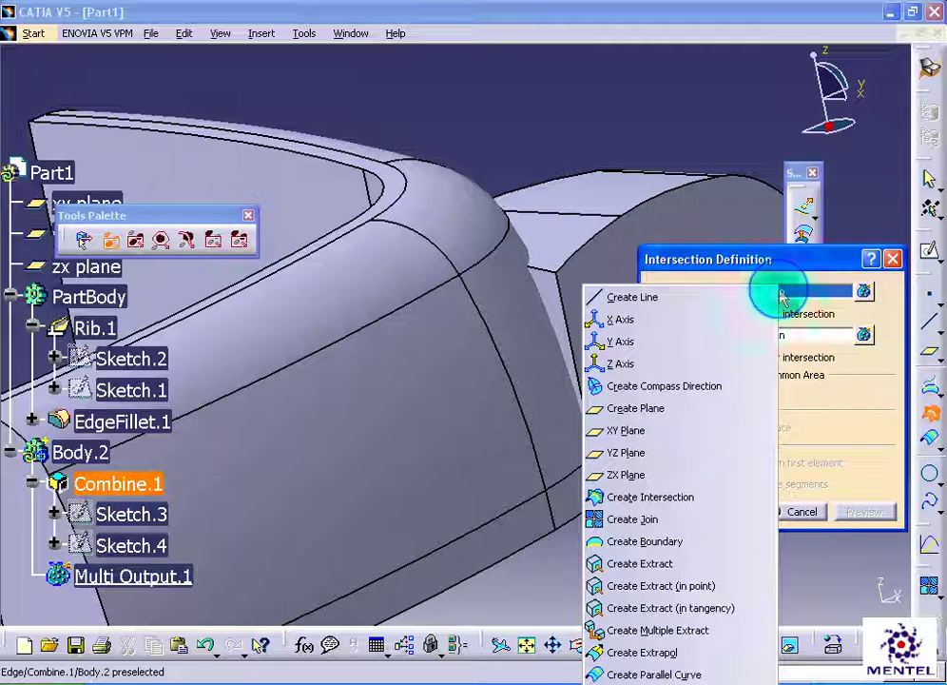
pyautogui.click(683, 516)
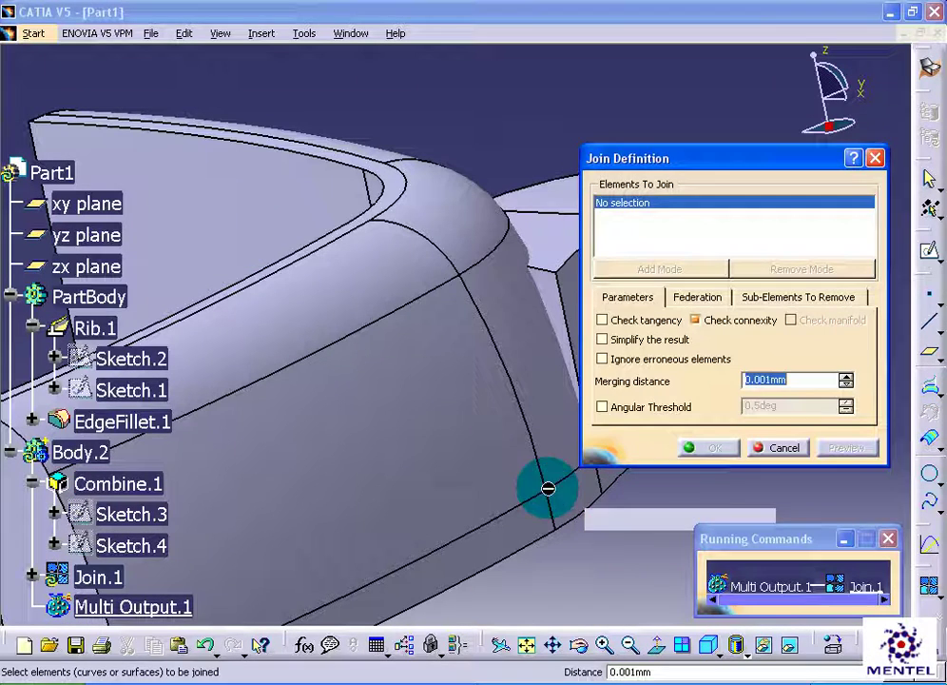
pyautogui.click(560, 491)
pyautogui.click(551, 419)
pyautogui.click(704, 448)
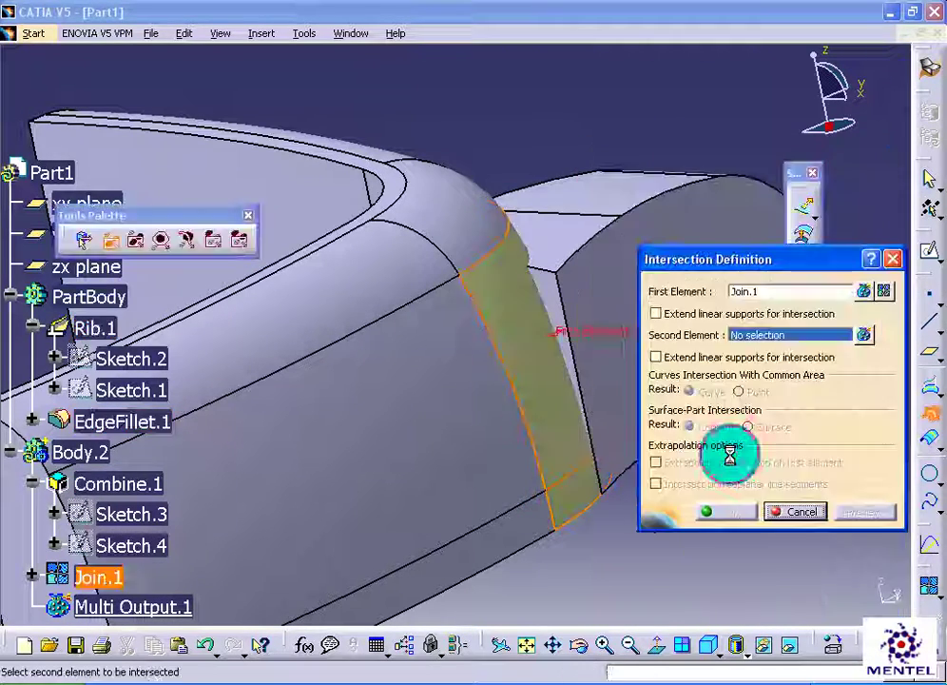
# - Extract a Combine.1 face as the second element, preview and create the intersection
pyautogui.rightClick(770, 341)
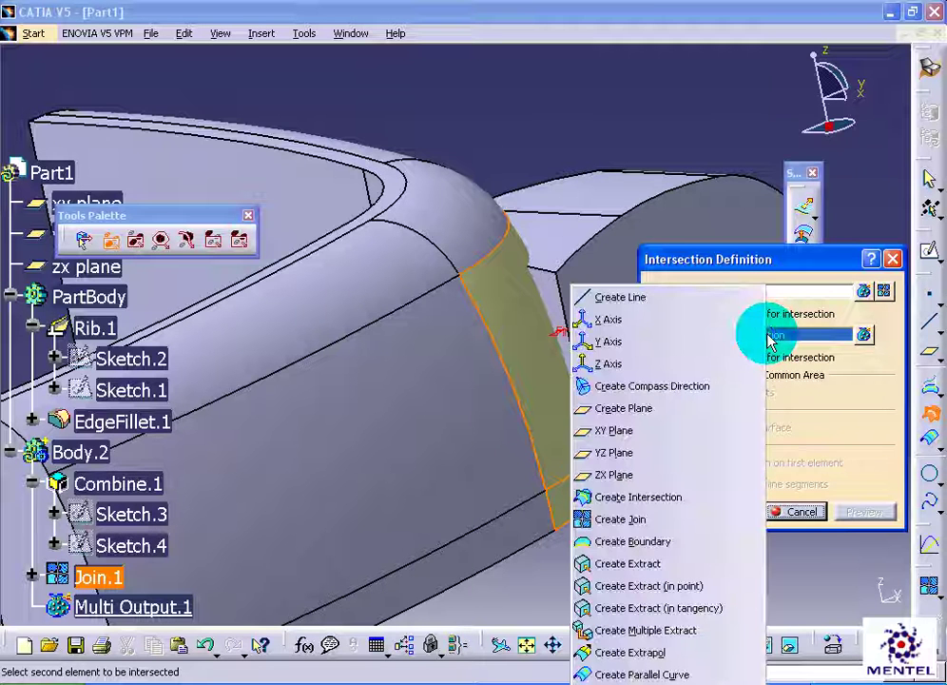
pyautogui.click(667, 564)
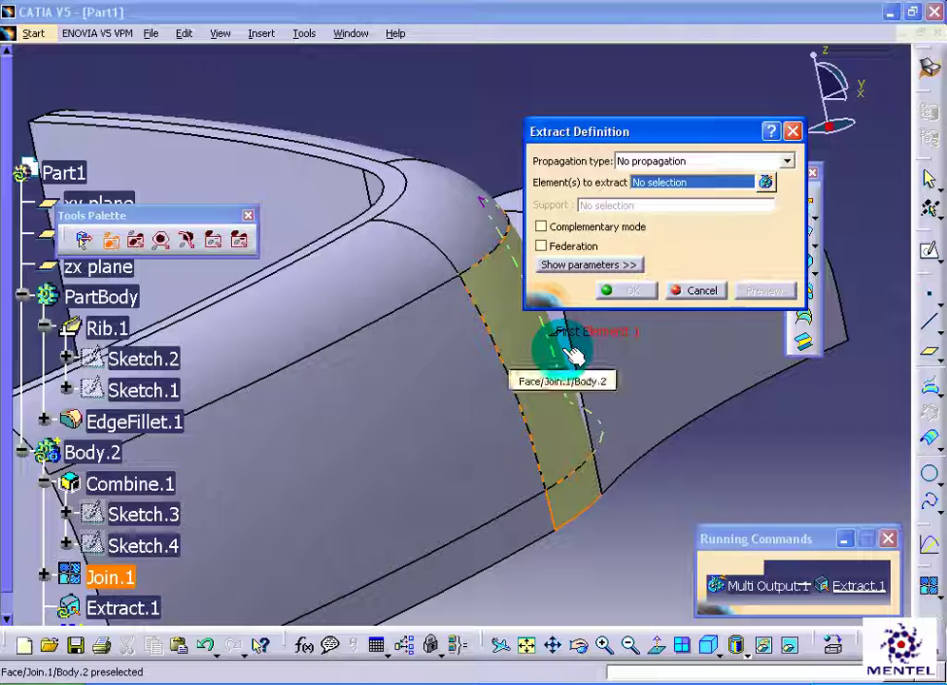
pyautogui.moveTo(589, 131); pyautogui.dragTo(754, 107)
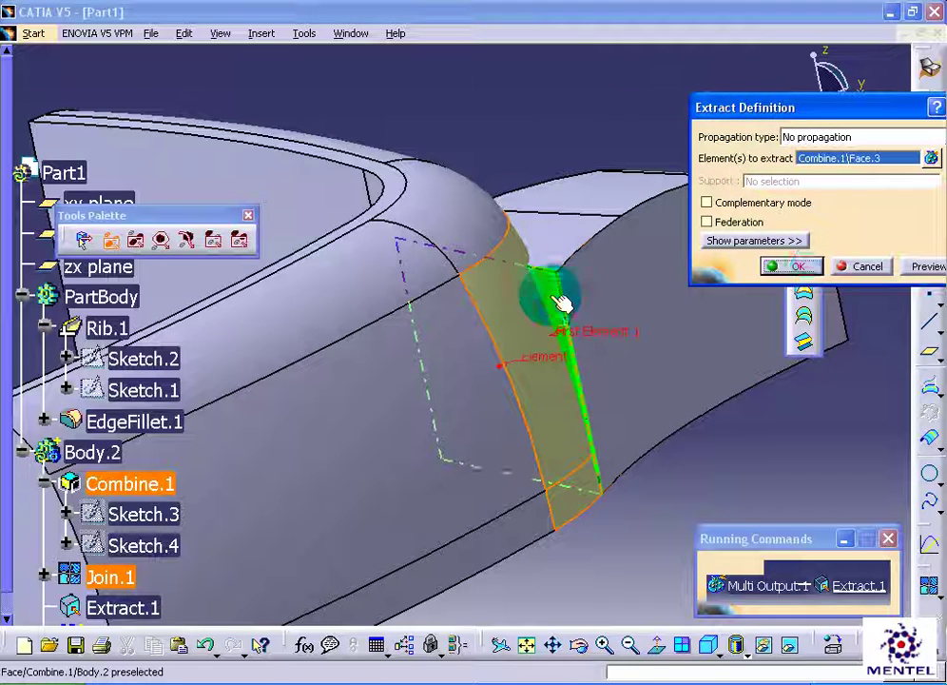
pyautogui.click(799, 267)
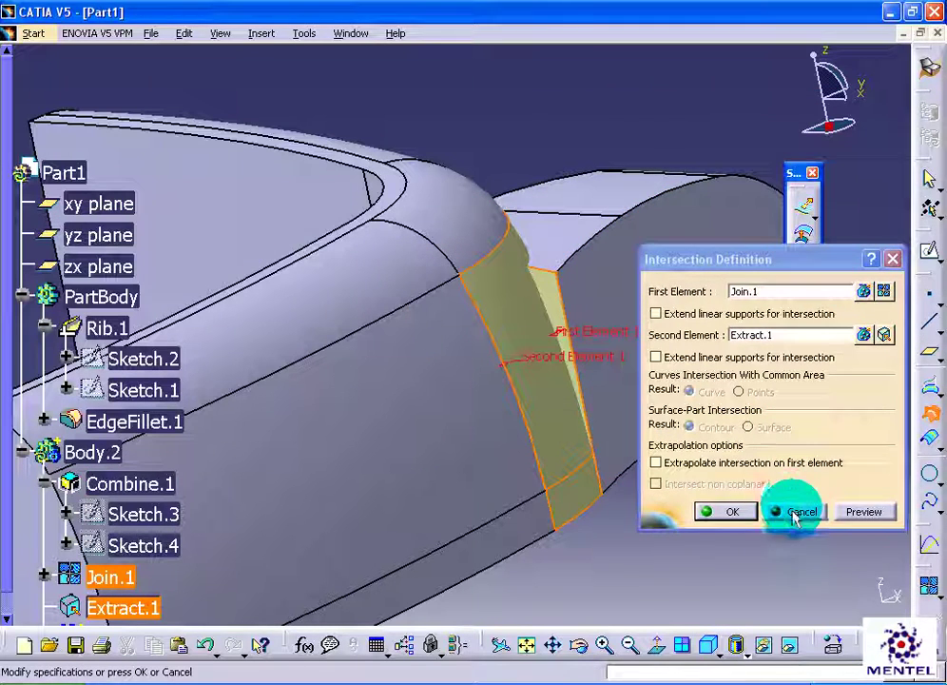
pyautogui.click(863, 511)
pyautogui.click(727, 511)
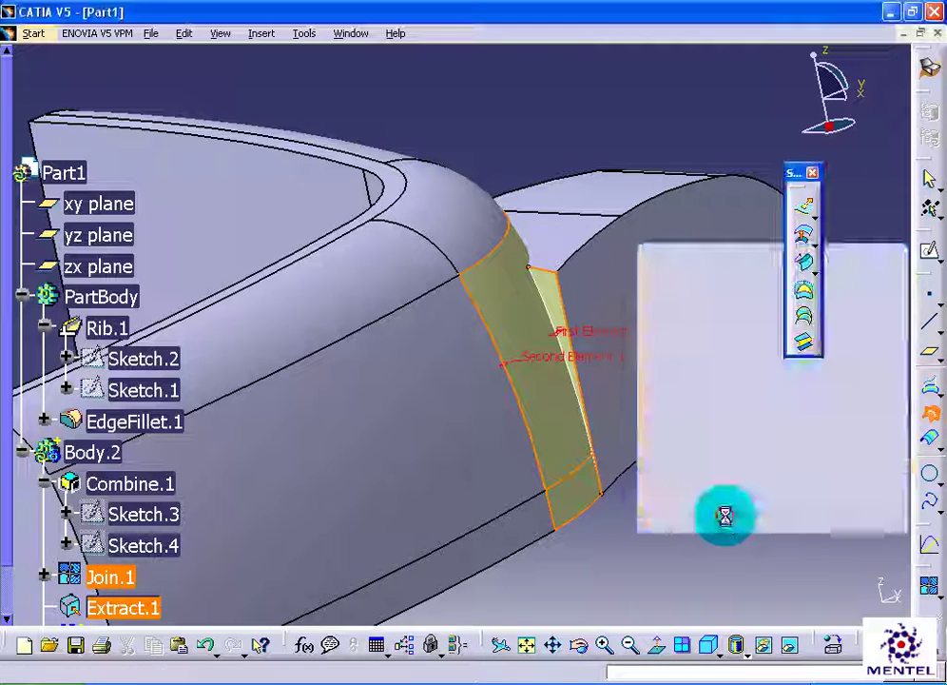
pyautogui.moveTo(725, 513); pyautogui.dragTo(640, 488, button='middle')
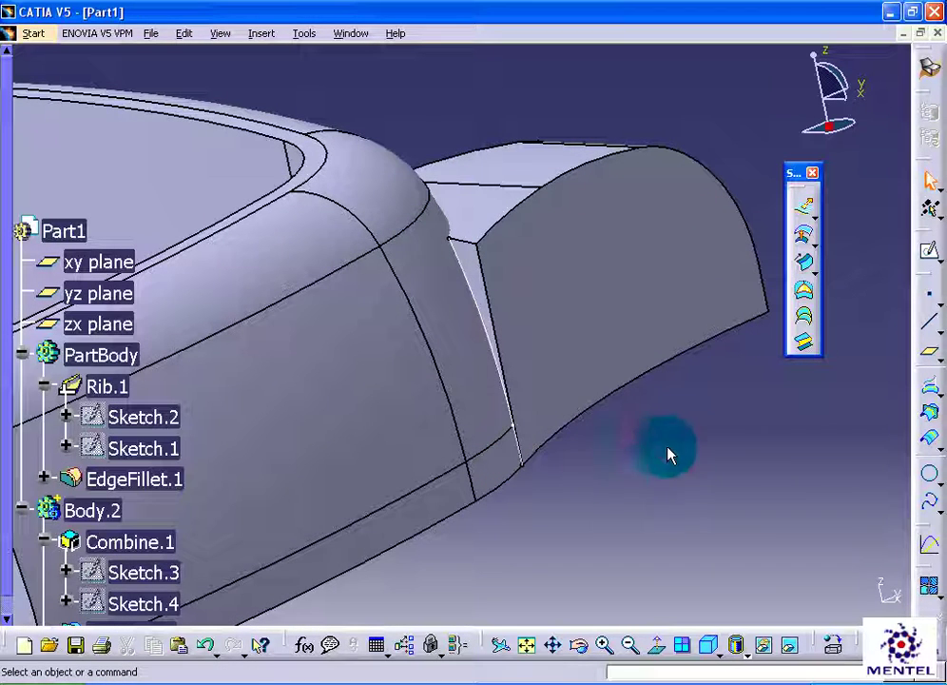
# - Sweep Intersect.1 as profile along an extracted lower edge of Combine.1 as guide curve
pyautogui.click(804, 235)
pyautogui.click(257, 36)
pyautogui.moveTo(342, 280)
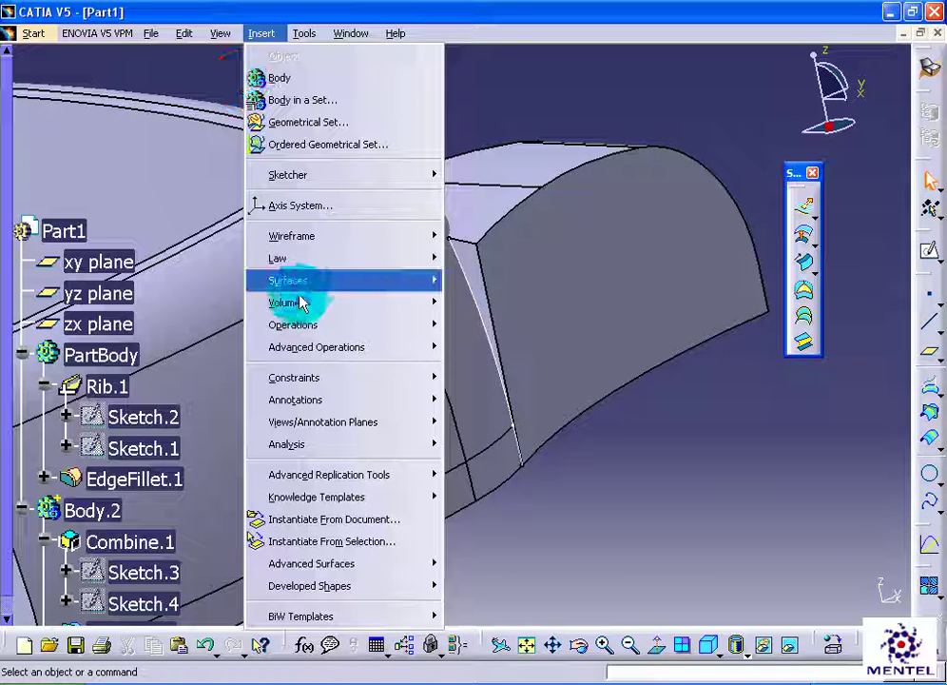
pyautogui.click(529, 437)
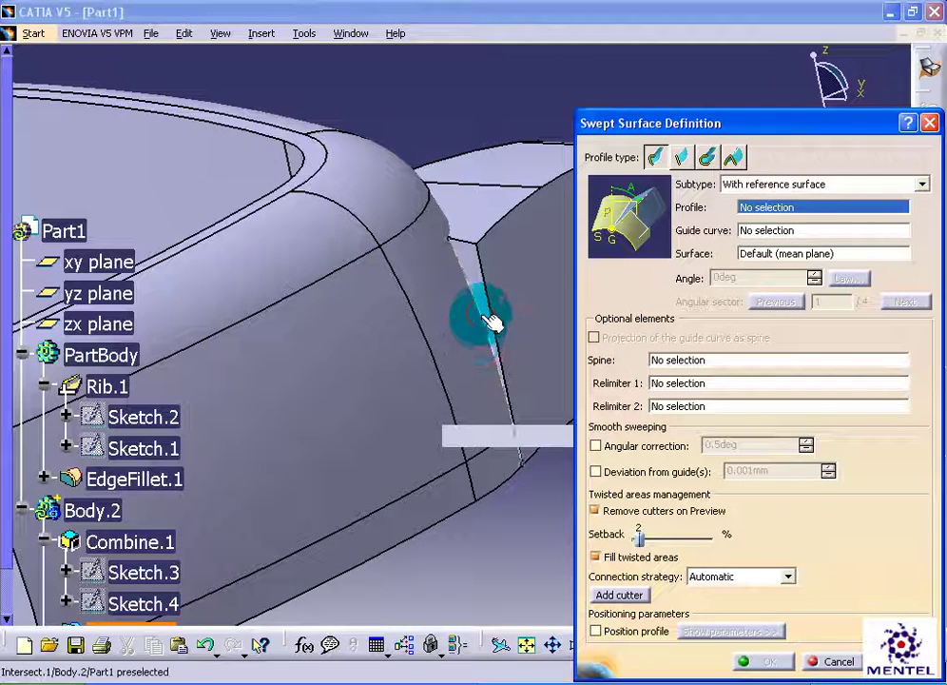
pyautogui.click(491, 321)
pyautogui.moveTo(433, 349); pyautogui.dragTo(402, 349, button='middle')
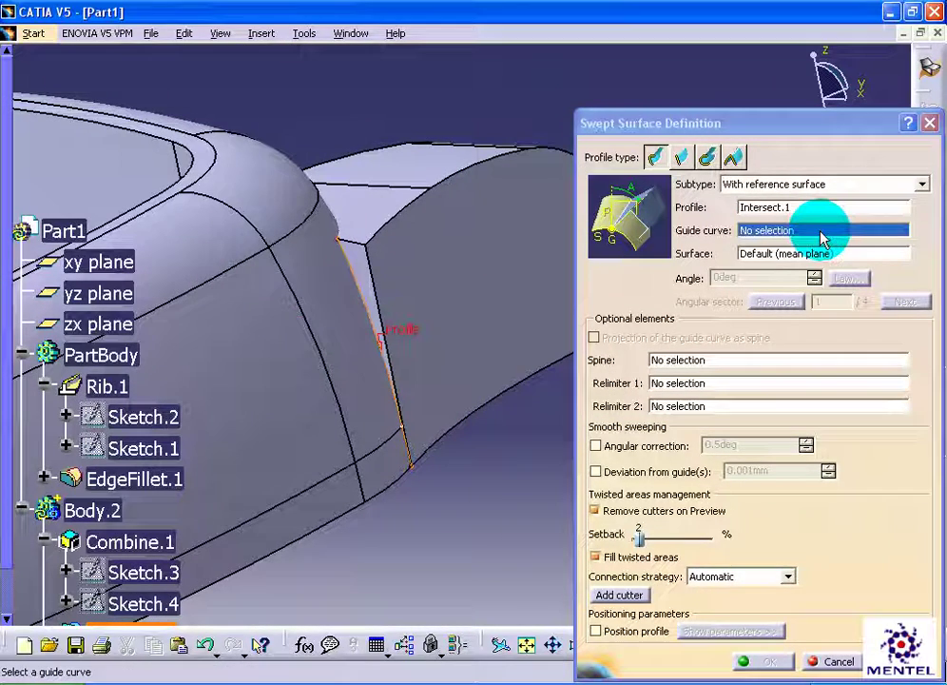
pyautogui.rightClick(824, 238)
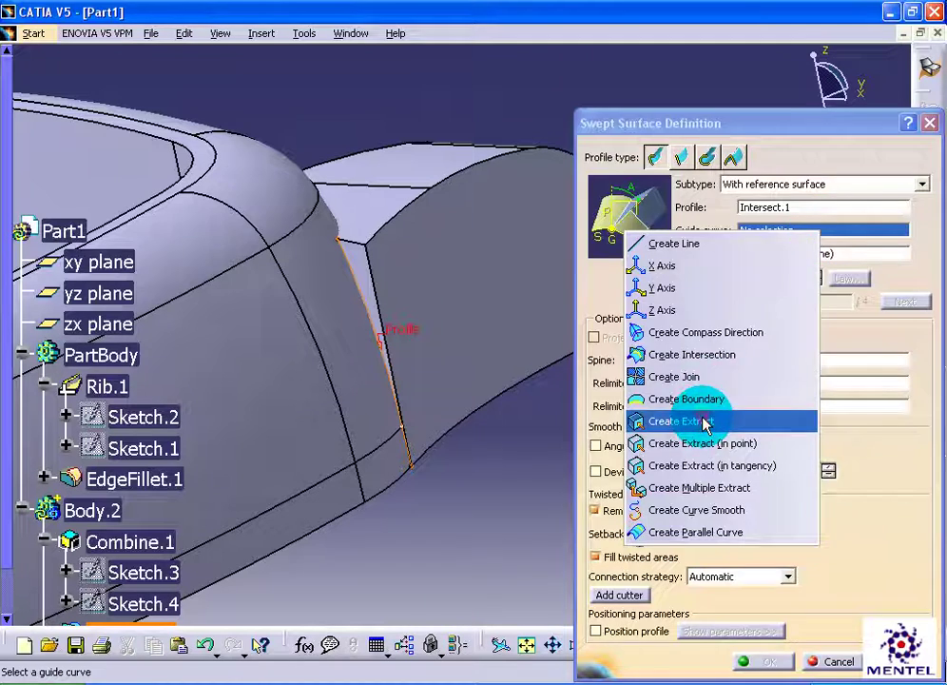
pyautogui.click(705, 420)
pyautogui.click(566, 369)
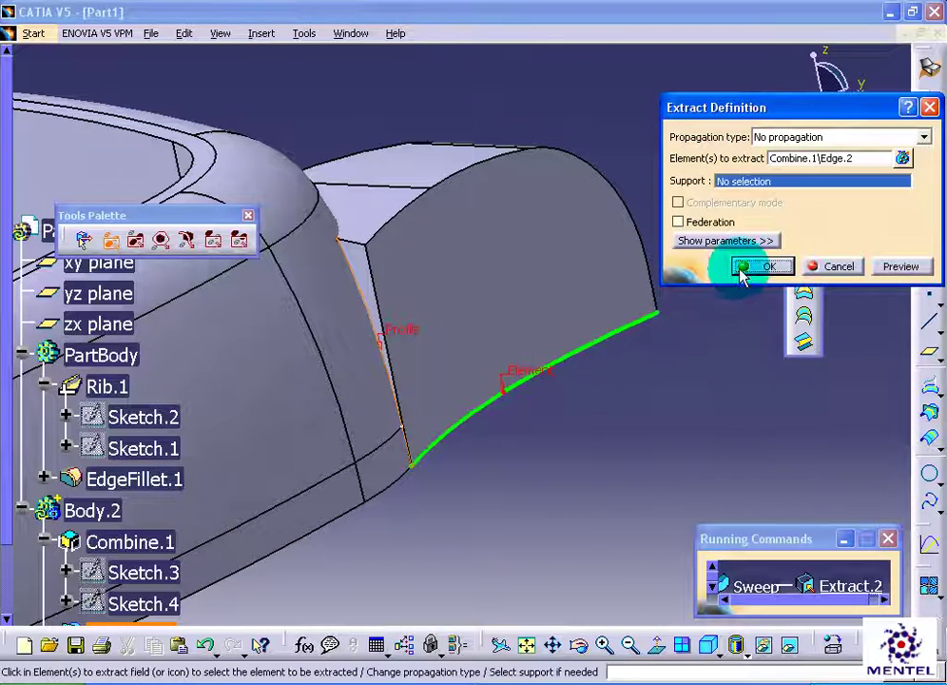
pyautogui.click(744, 268)
pyautogui.click(751, 660)
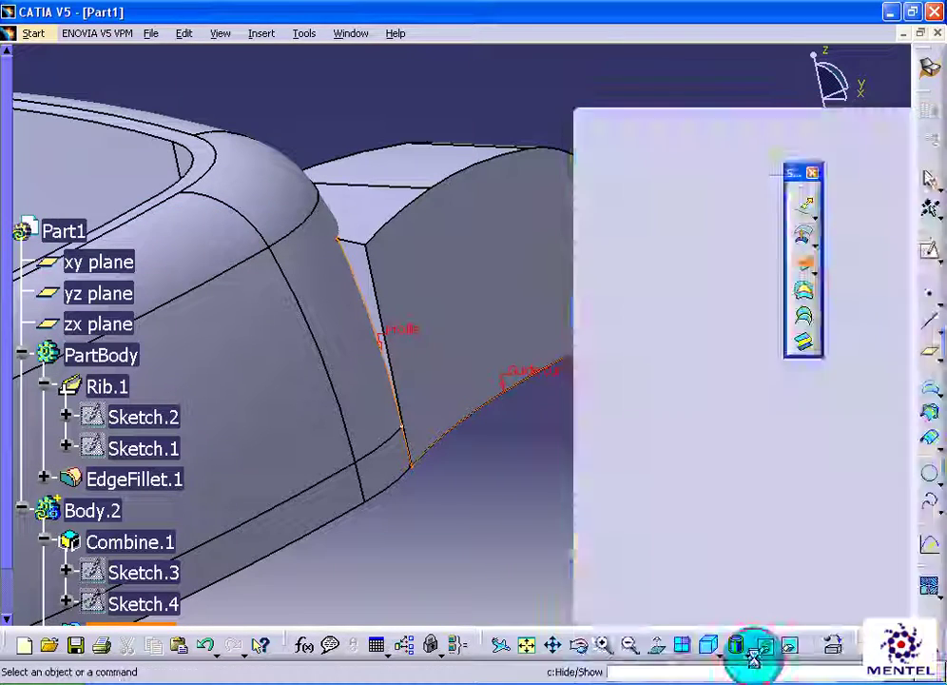
# - Back in Part Design, split Combine.1 with the swept surface to create Split.1
pyautogui.click(36, 34)
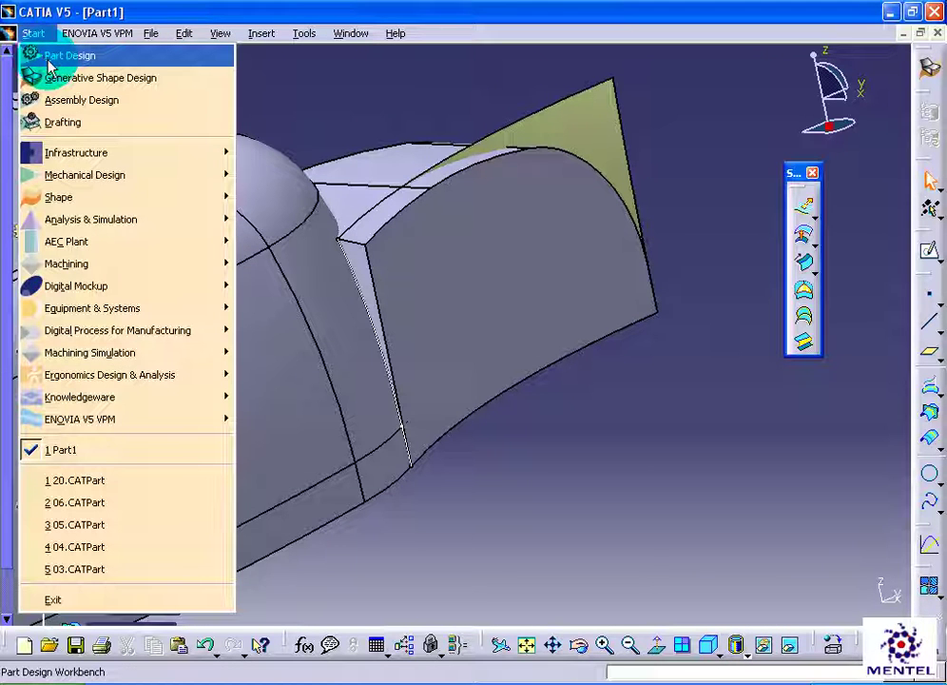
pyautogui.click(51, 59)
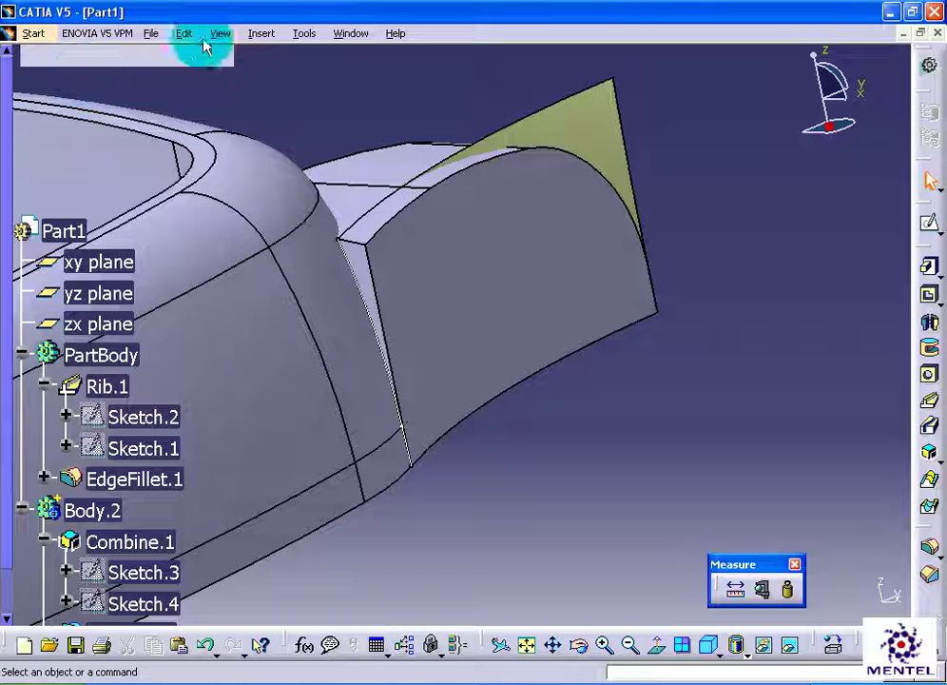
pyautogui.click(250, 35)
pyautogui.moveTo(321, 347)
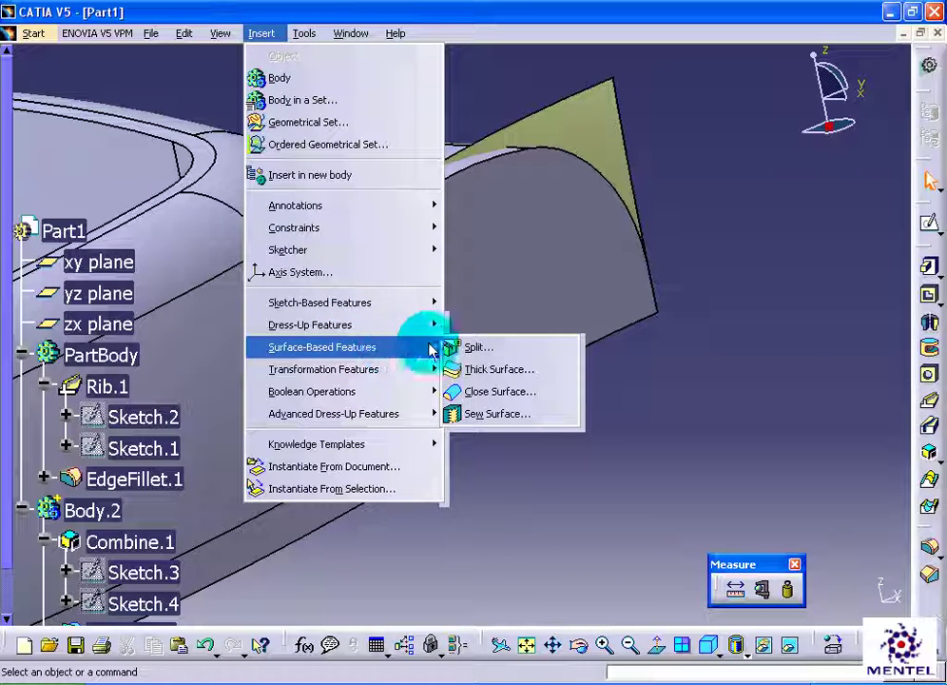
pyautogui.click(475, 349)
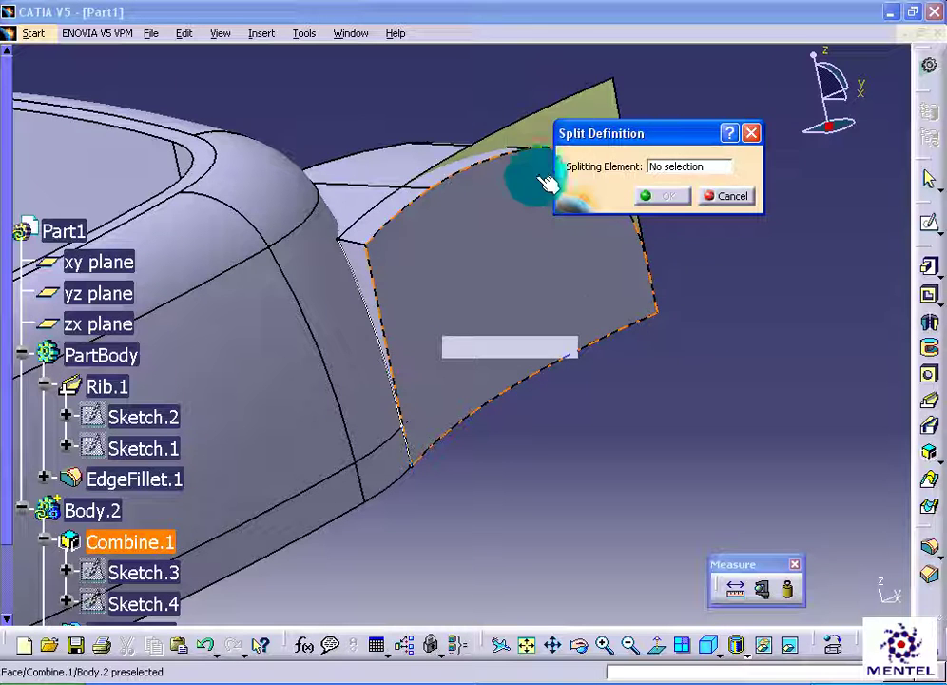
pyautogui.click(545, 120)
pyautogui.click(668, 197)
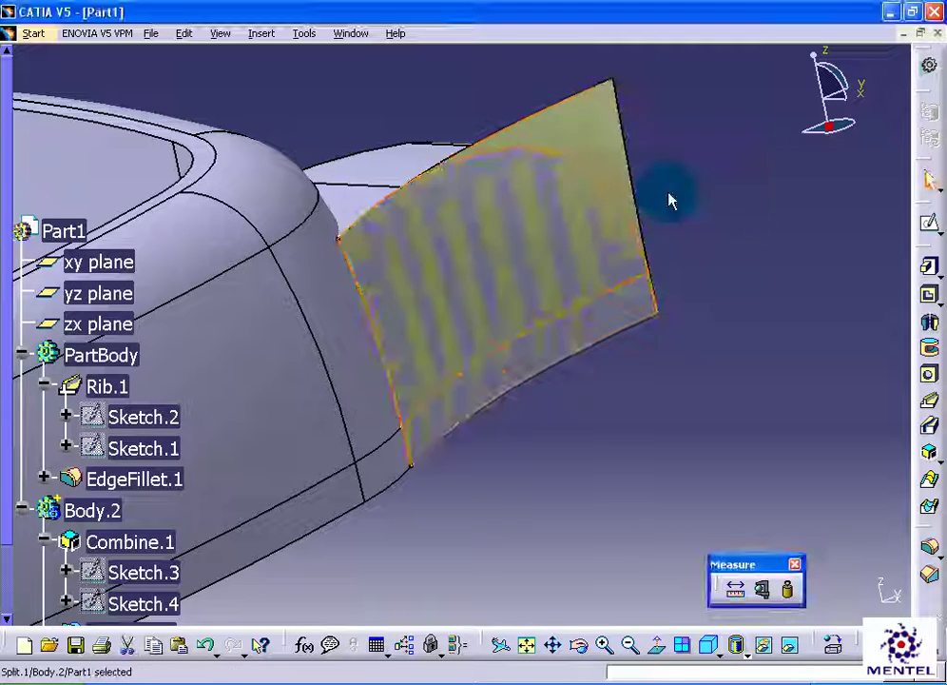
# - Hide the swept surface and the intersection edge line
pyautogui.rightClick(596, 133)
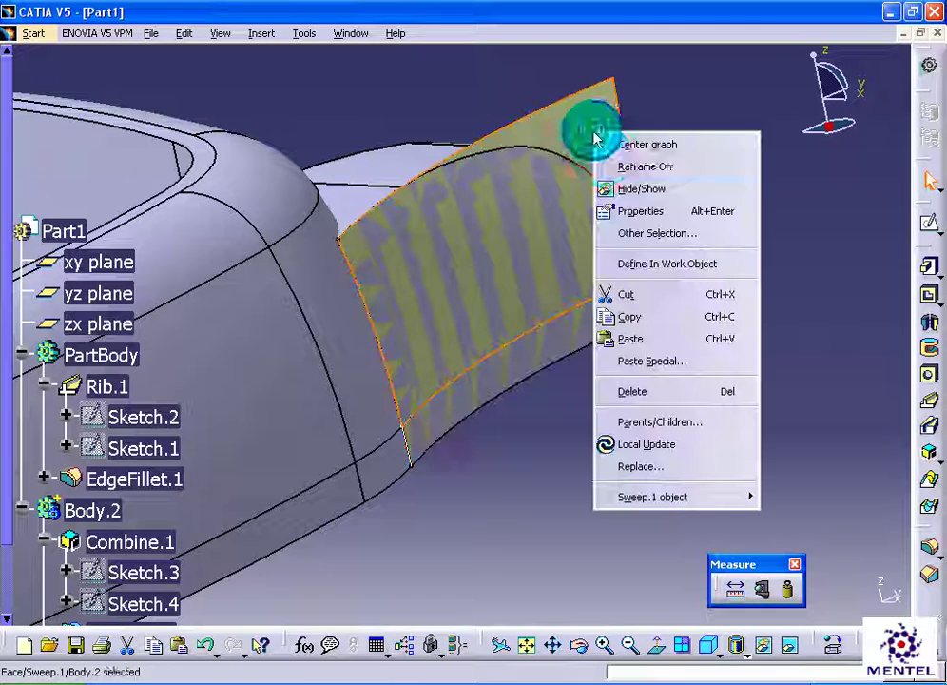
pyautogui.click(613, 189)
pyautogui.moveTo(567, 244); pyautogui.dragTo(466, 502, button='middle')
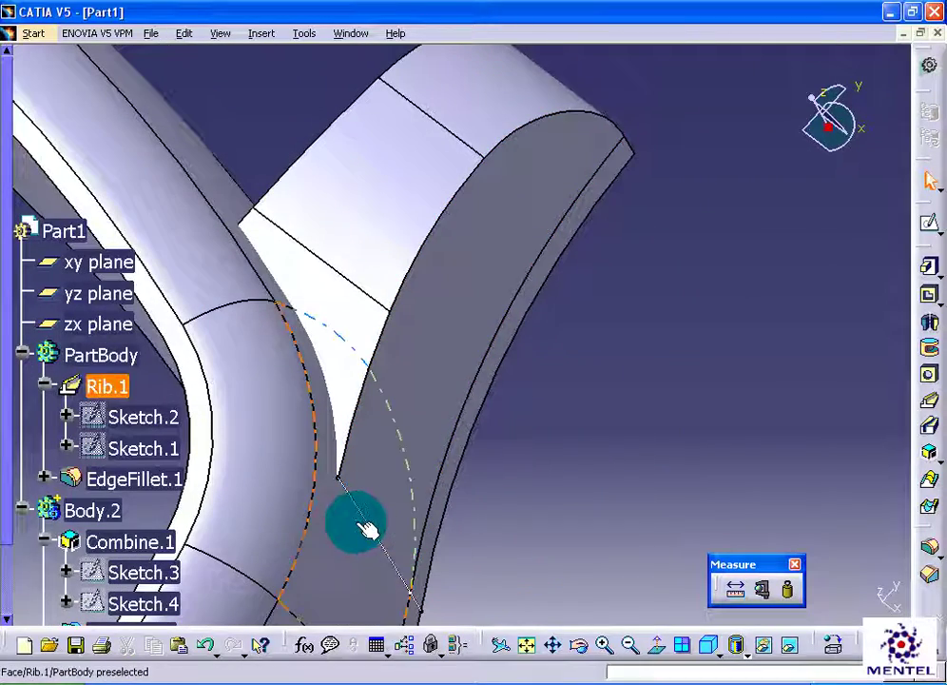
pyautogui.rightClick(381, 521)
pyautogui.click(481, 194)
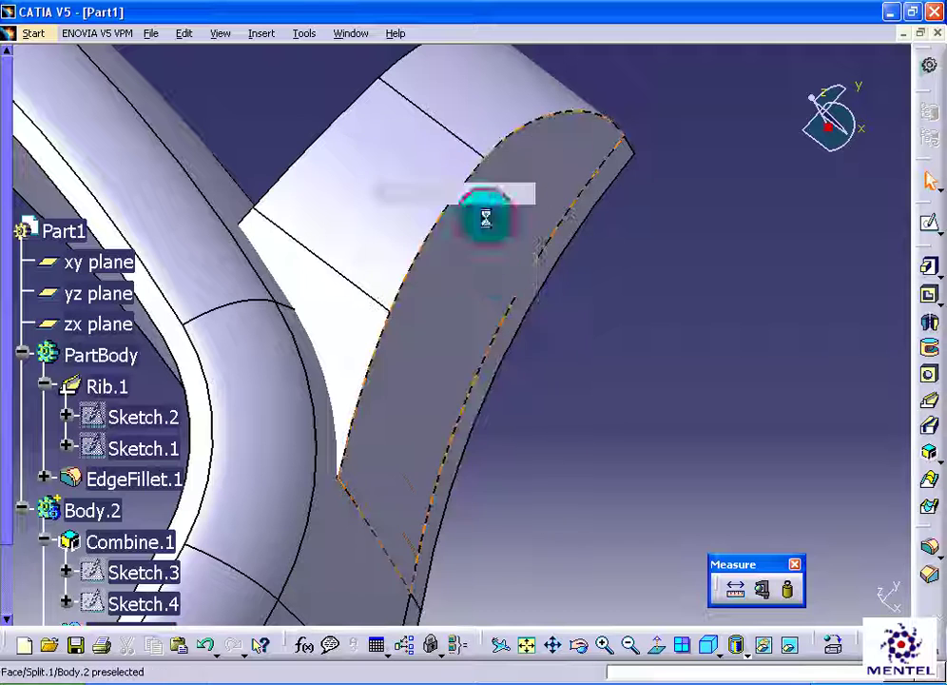
pyautogui.moveTo(691, 354)
pyautogui.mouseDown(button='middle')
pyautogui.moveTo(757, 398)
pyautogui.moveTo(778, 371)
pyautogui.mouseUp(button='middle')
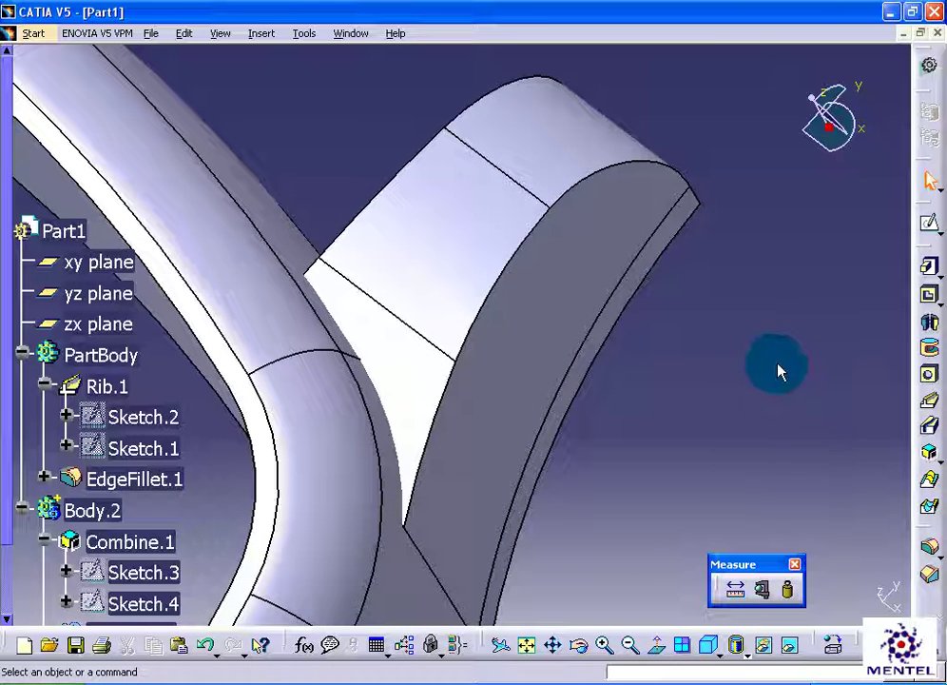
# - Round the end edges of Split.1 with a 2 mm edge fillet, EdgeFillet.2
pyautogui.click(930, 551)
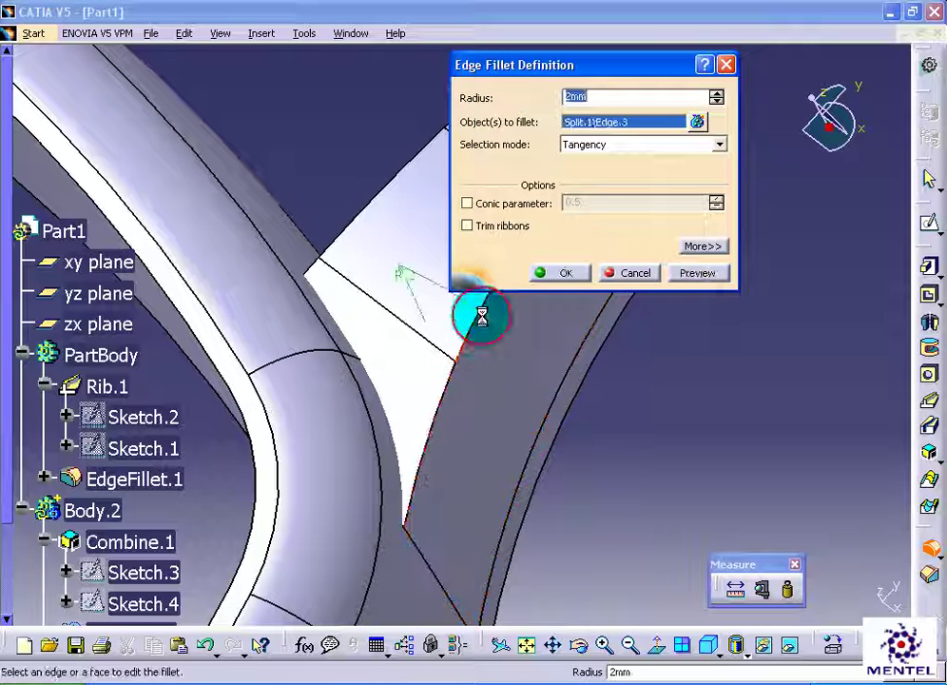
pyautogui.click(560, 272)
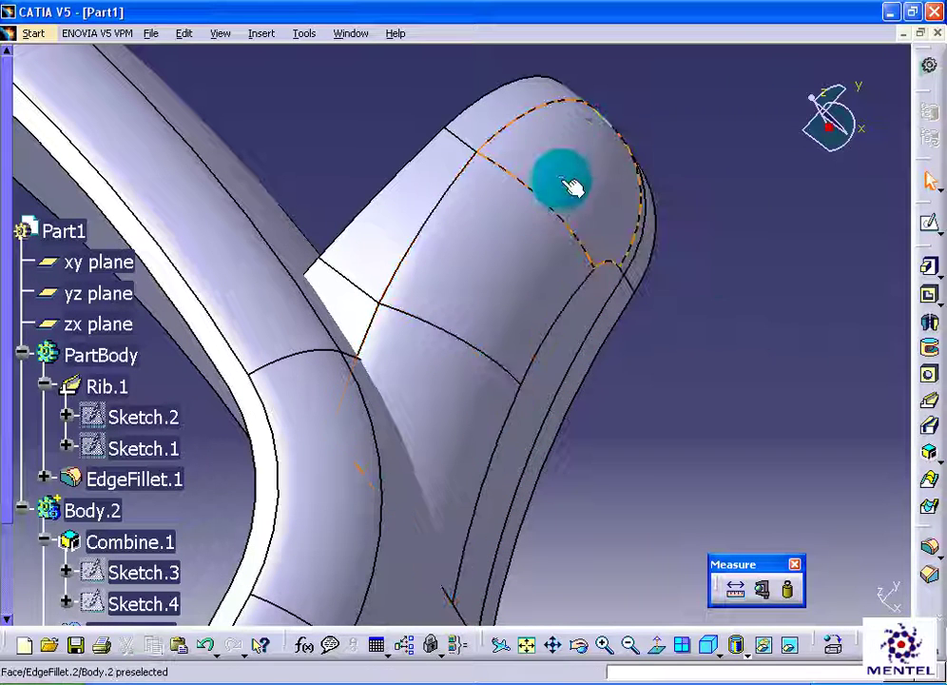
pyautogui.click(261, 33)
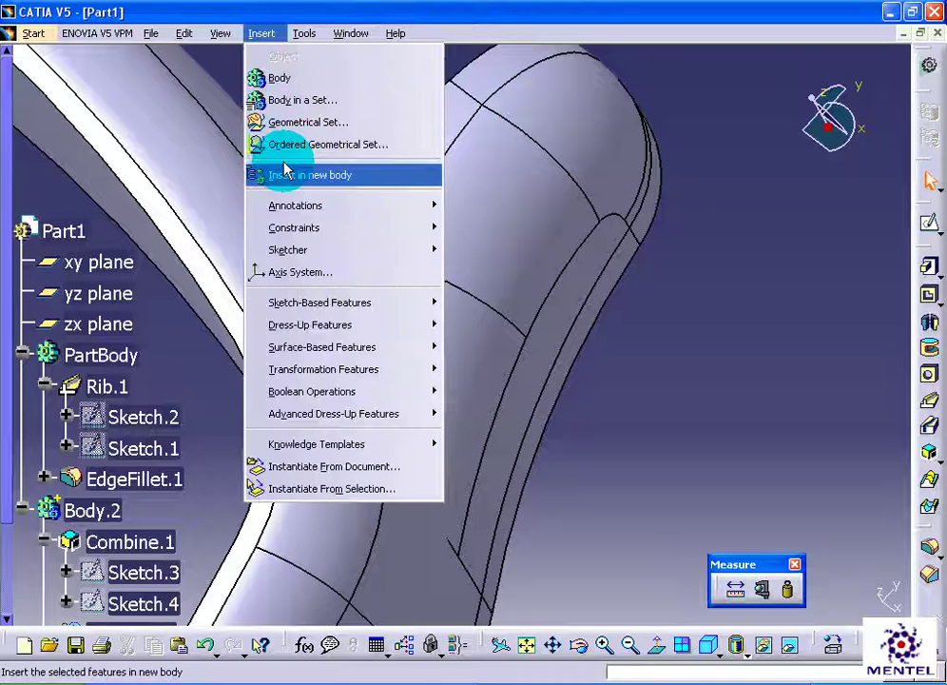
pyautogui.moveTo(312, 391)
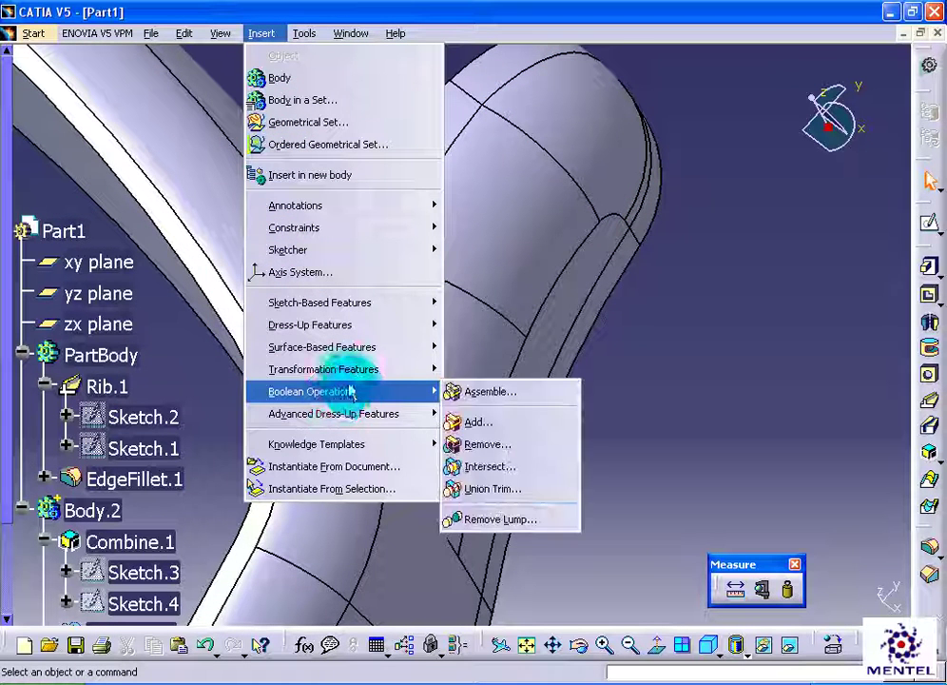
# - Use a Boolean Add to merge Body.2 into PartBody as Add.1
pyautogui.click(483, 423)
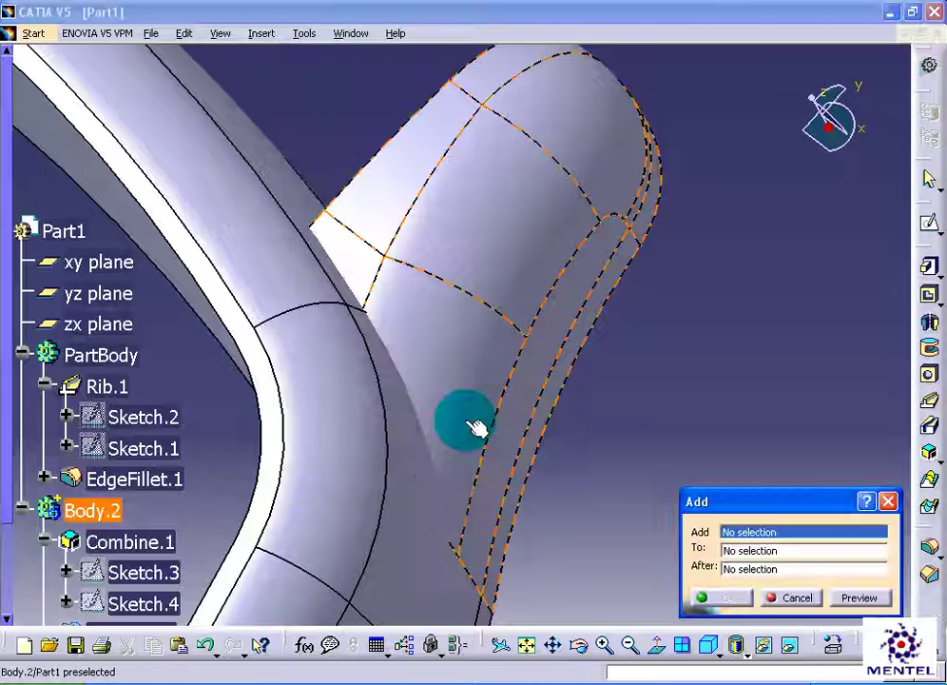
pyautogui.click(811, 597)
pyautogui.click(266, 33)
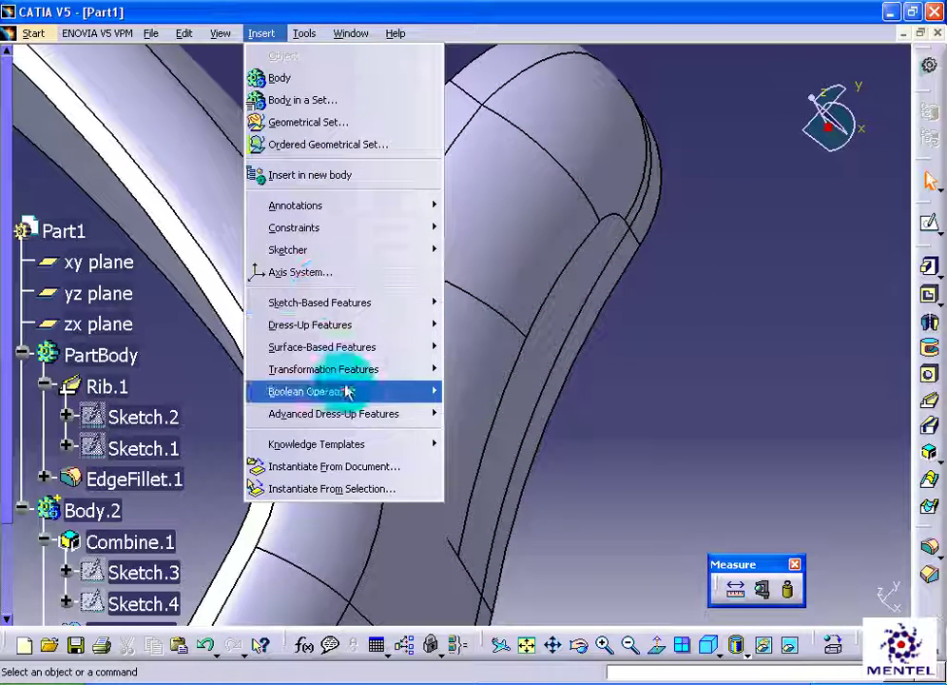
pyautogui.click(509, 421)
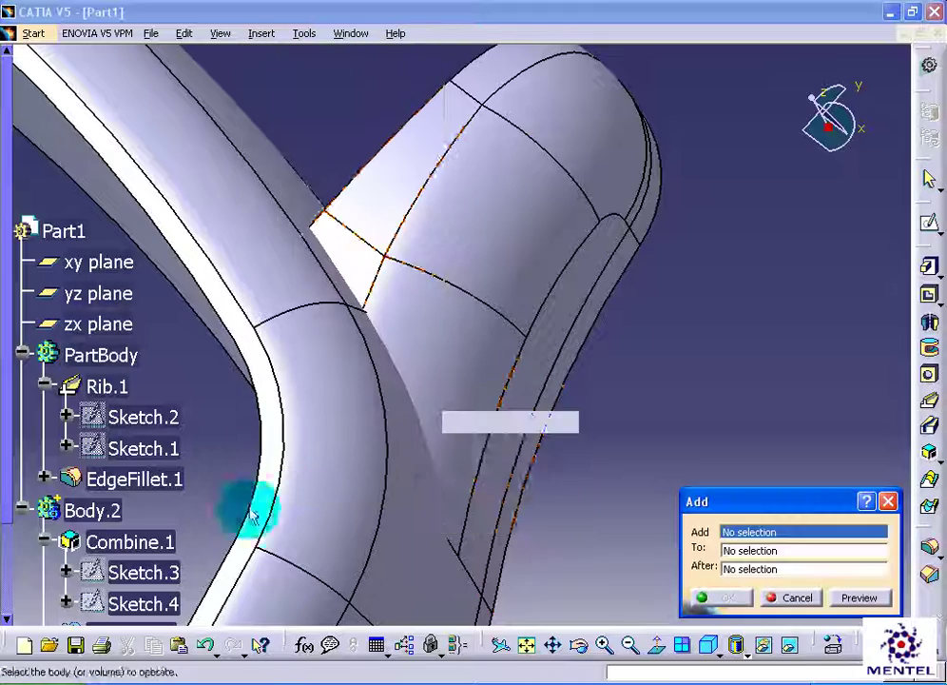
pyautogui.click(105, 511)
pyautogui.click(723, 598)
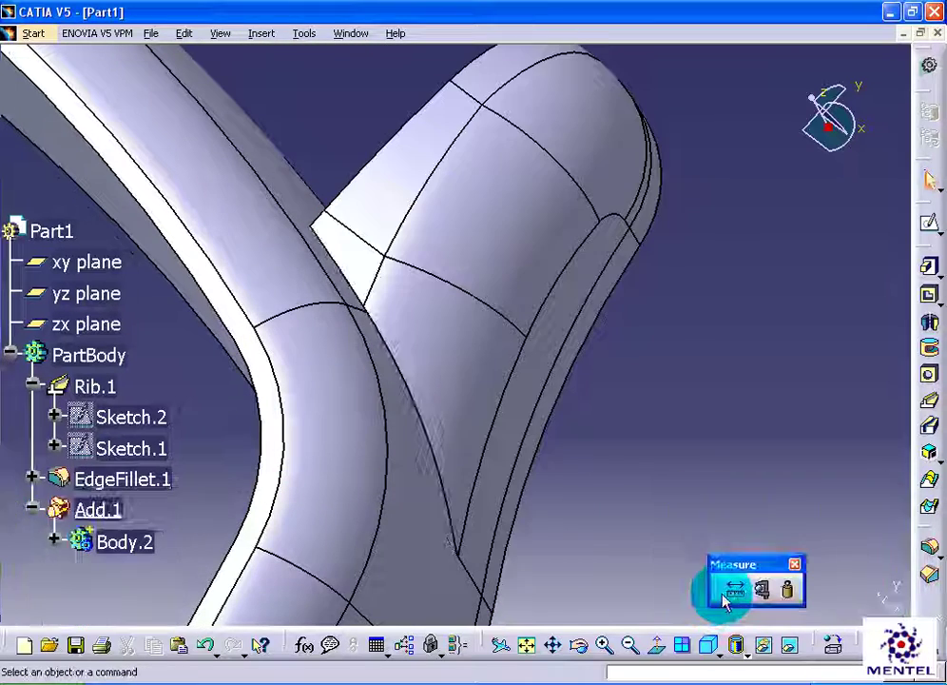
# - Fillet the joint edges between Body.2's solid and the rib with a 0.5 mm radius
pyautogui.moveTo(734, 160)
pyautogui.mouseDown(button='middle')
pyautogui.moveTo(704, 272)
pyautogui.moveTo(534, 484)
pyautogui.moveTo(570, 382)
pyautogui.moveTo(445, 363)
pyautogui.moveTo(552, 395)
pyautogui.mouseUp(button='middle')
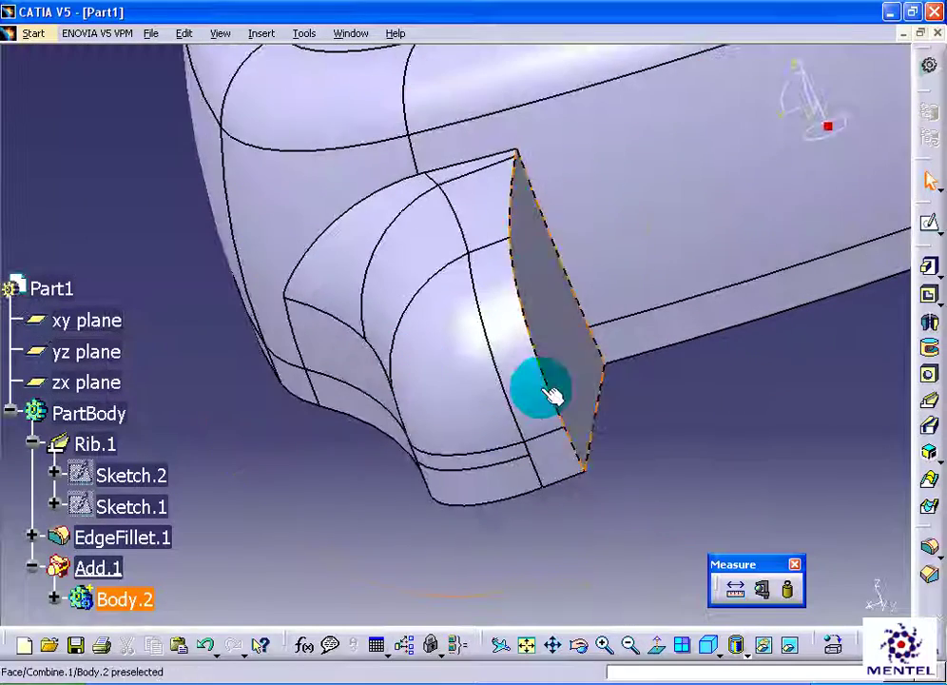
pyautogui.click(920, 548)
pyautogui.write('.5')
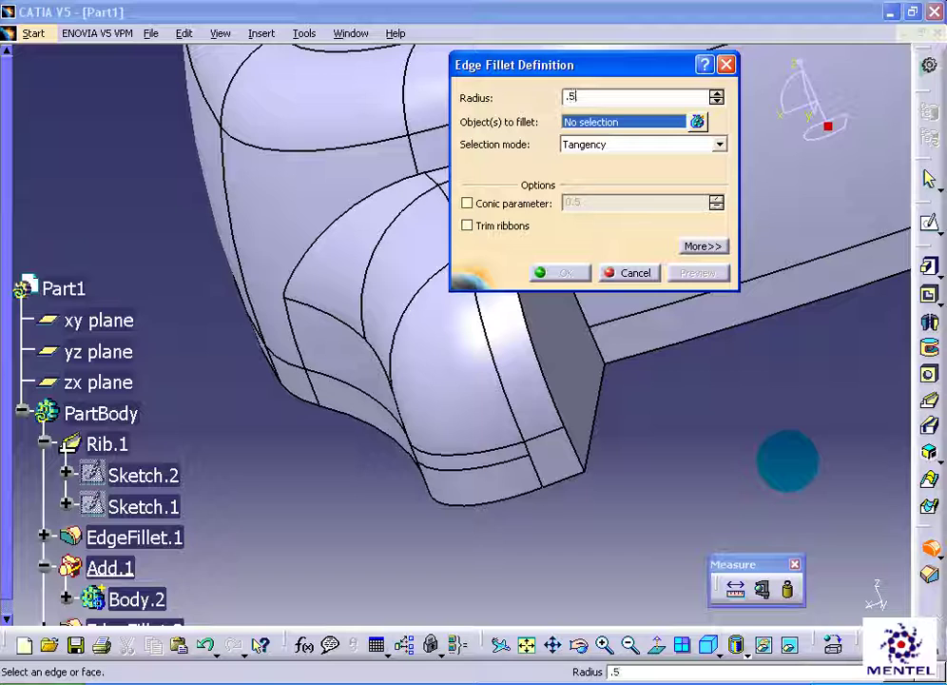
pyautogui.moveTo(720, 488)
pyautogui.mouseDown(button='middle')
pyautogui.moveTo(640, 478)
pyautogui.moveTo(466, 415)
pyautogui.mouseUp(button='middle')
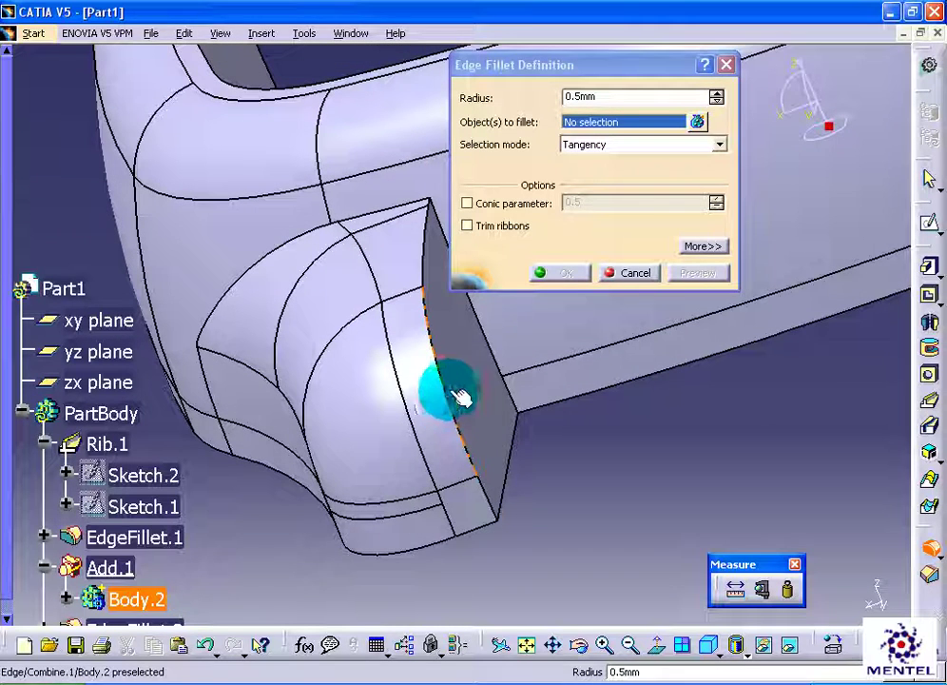
pyautogui.click(452, 397)
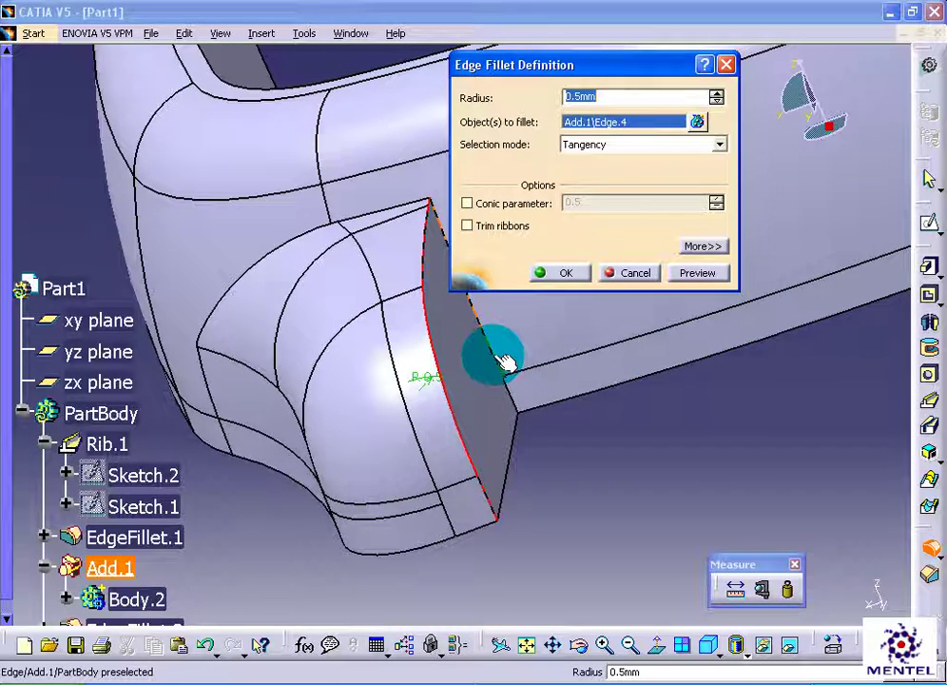
pyautogui.click(504, 359)
pyautogui.click(556, 273)
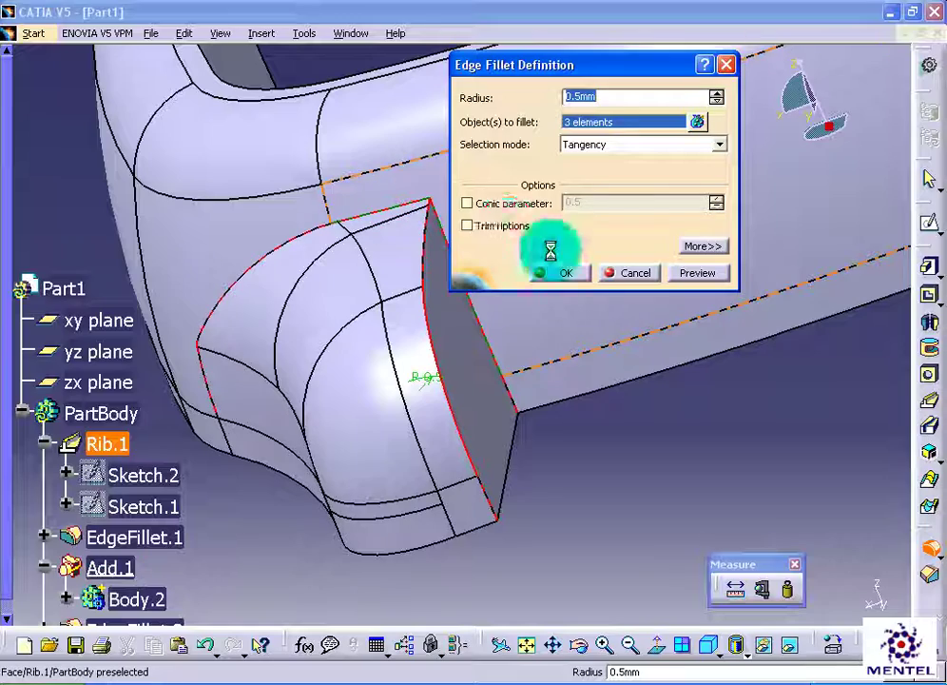
pyautogui.moveTo(678, 489)
pyautogui.mouseDown(button='middle')
pyautogui.moveTo(406, 341)
pyautogui.moveTo(420, 353)
pyautogui.moveTo(418, 298)
pyautogui.moveTo(442, 406)
pyautogui.moveTo(444, 377)
pyautogui.mouseUp(button='middle')
pyautogui.moveTo(783, 360)
pyautogui.mouseDown(button='middle')
pyautogui.moveTo(486, 512)
pyautogui.moveTo(444, 518)
pyautogui.mouseUp(button='middle')
pyautogui.moveTo(598, 387); pyautogui.dragTo(626, 439, button='middle')
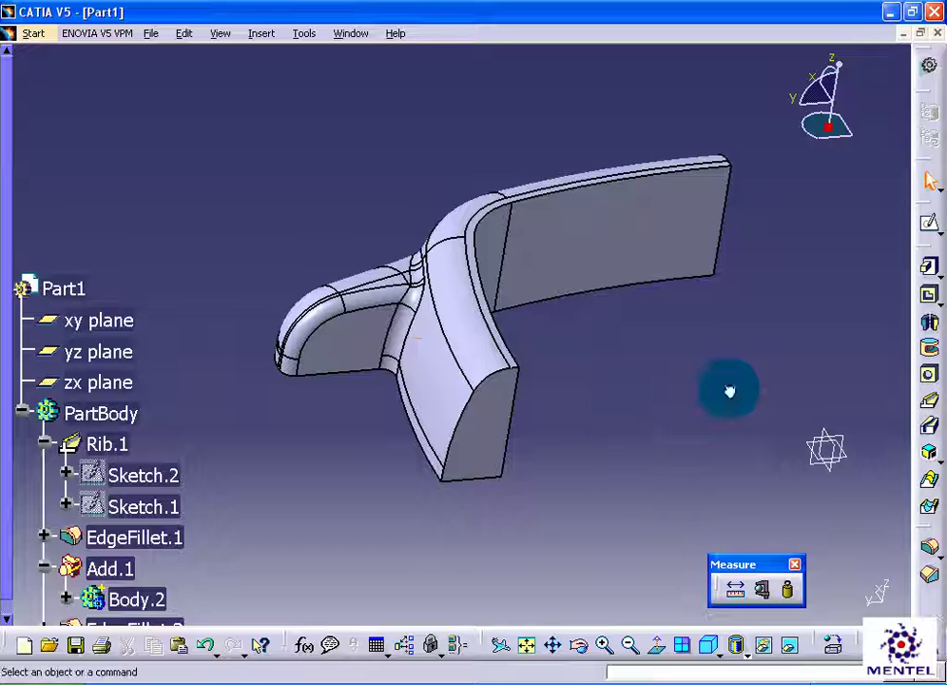
# - Mirror the PartBody solid across the rib's end face to form the closed symmetric part
pyautogui.click(133, 414)
pyautogui.click(263, 36)
pyautogui.moveTo(323, 369)
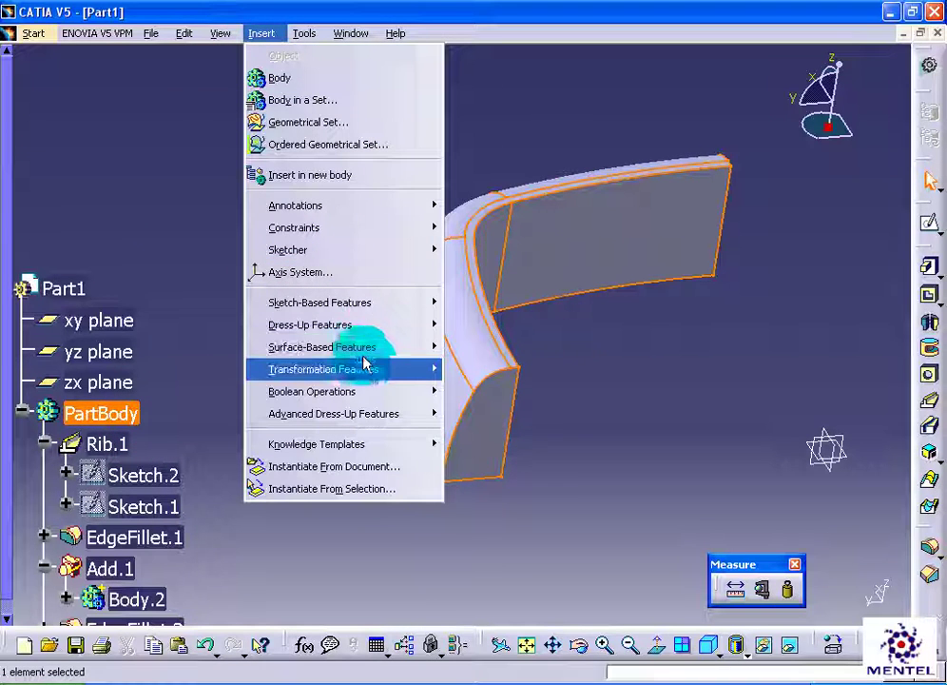
pyautogui.click(493, 464)
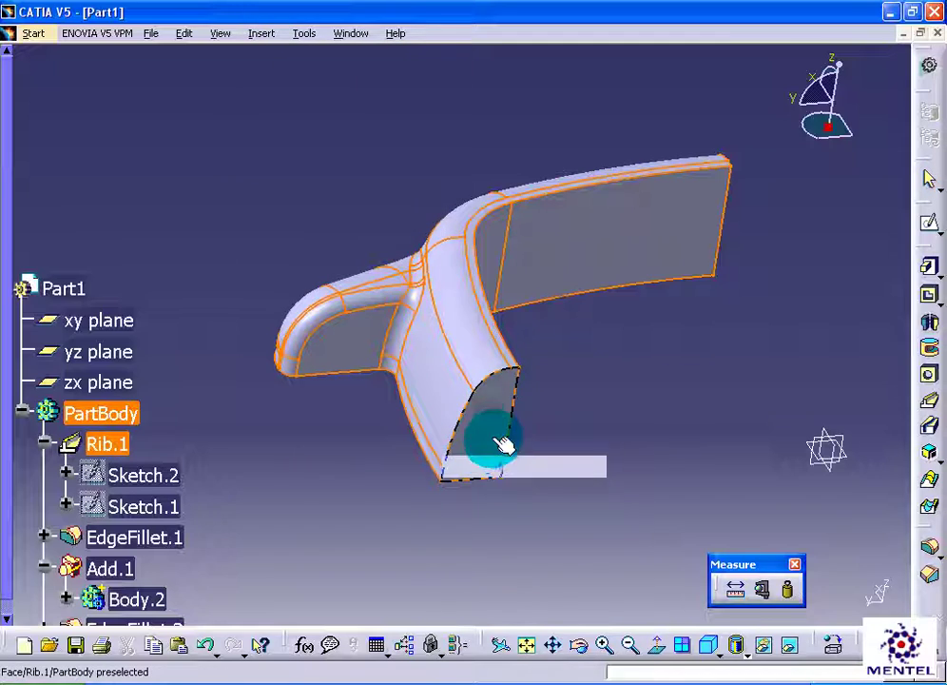
pyautogui.click(503, 444)
pyautogui.moveTo(797, 568)
pyautogui.mouseDown(button='middle')
pyautogui.moveTo(607, 357)
pyautogui.moveTo(494, 368)
pyautogui.mouseUp(button='middle')
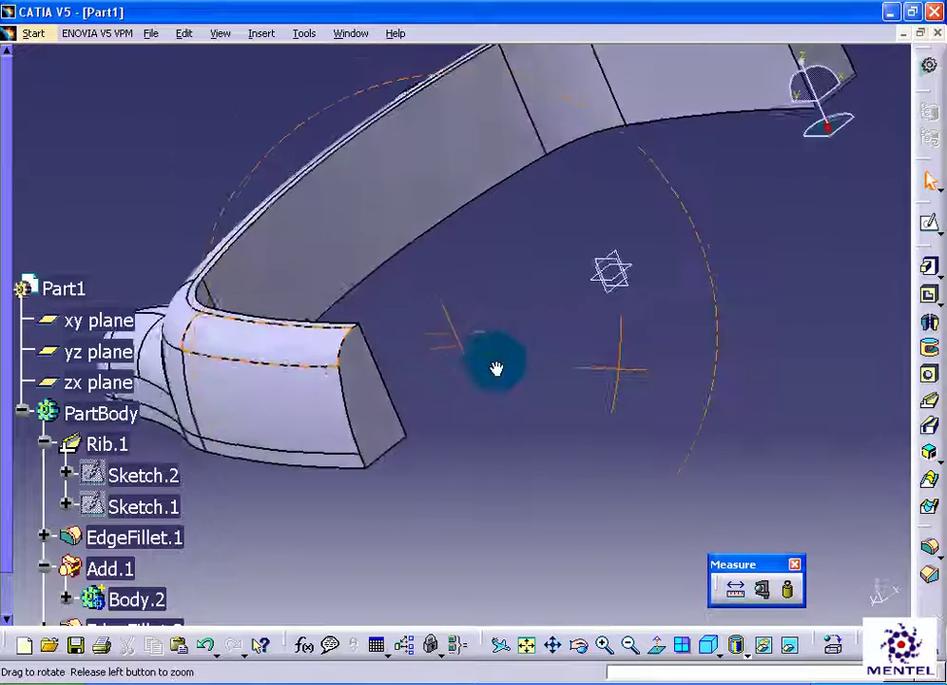
pyautogui.click(112, 421)
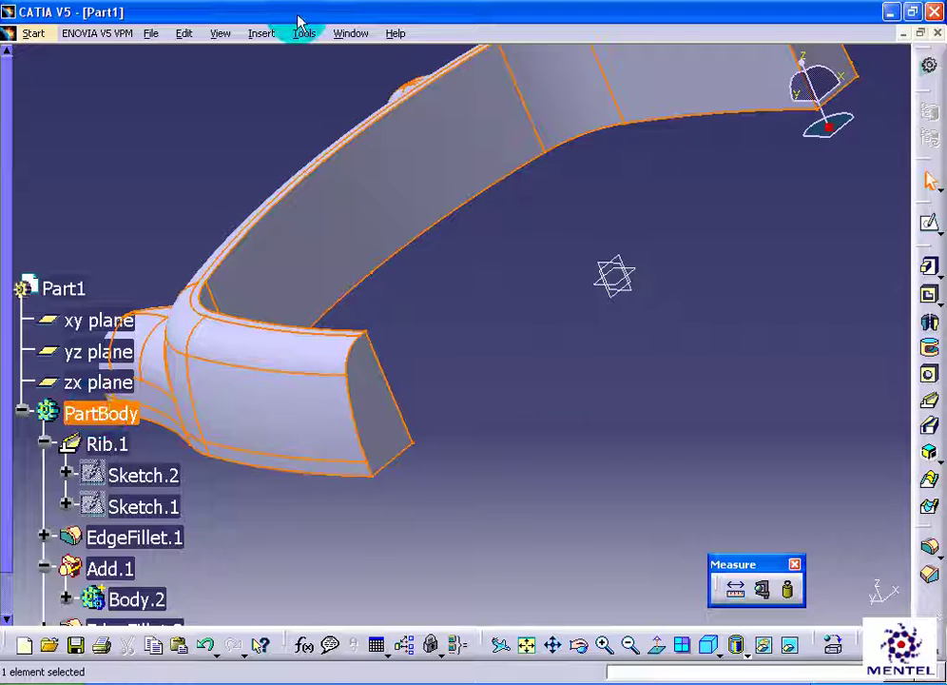
pyautogui.click(229, 36)
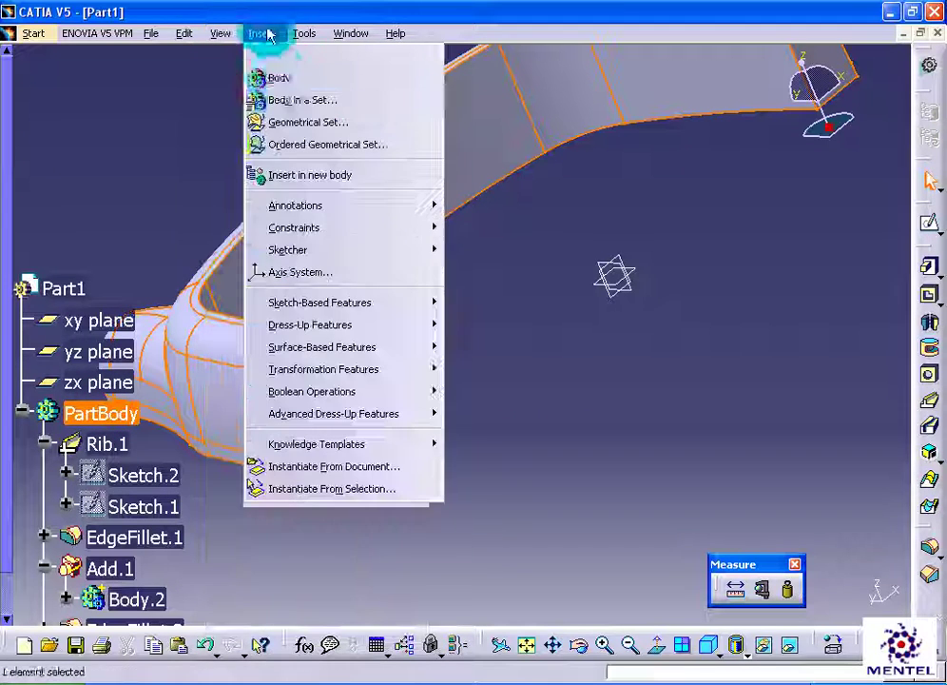
pyautogui.moveTo(323, 369)
pyautogui.click(480, 465)
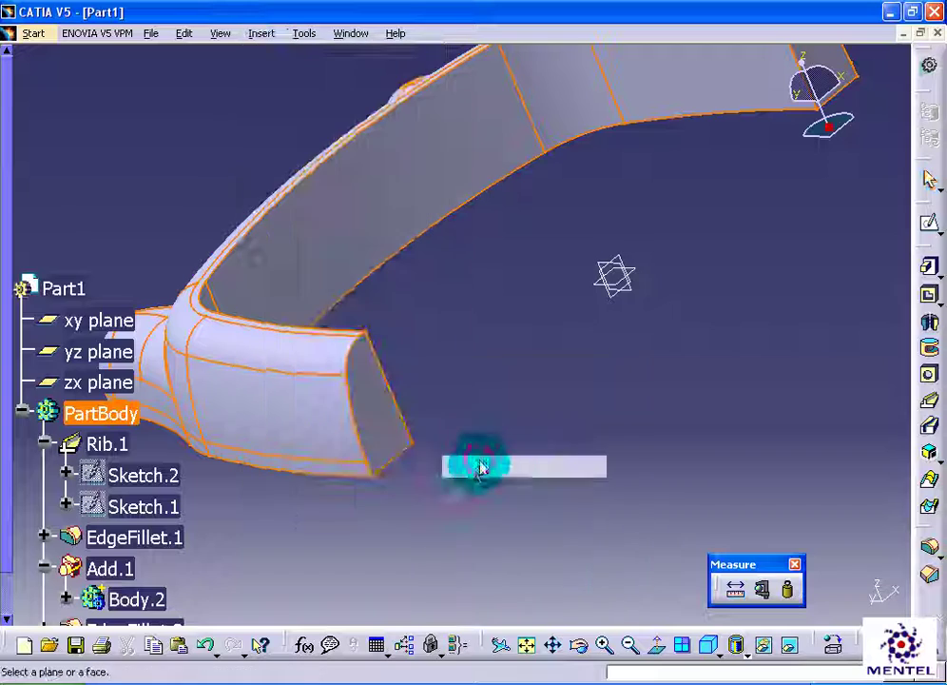
pyautogui.click(399, 463)
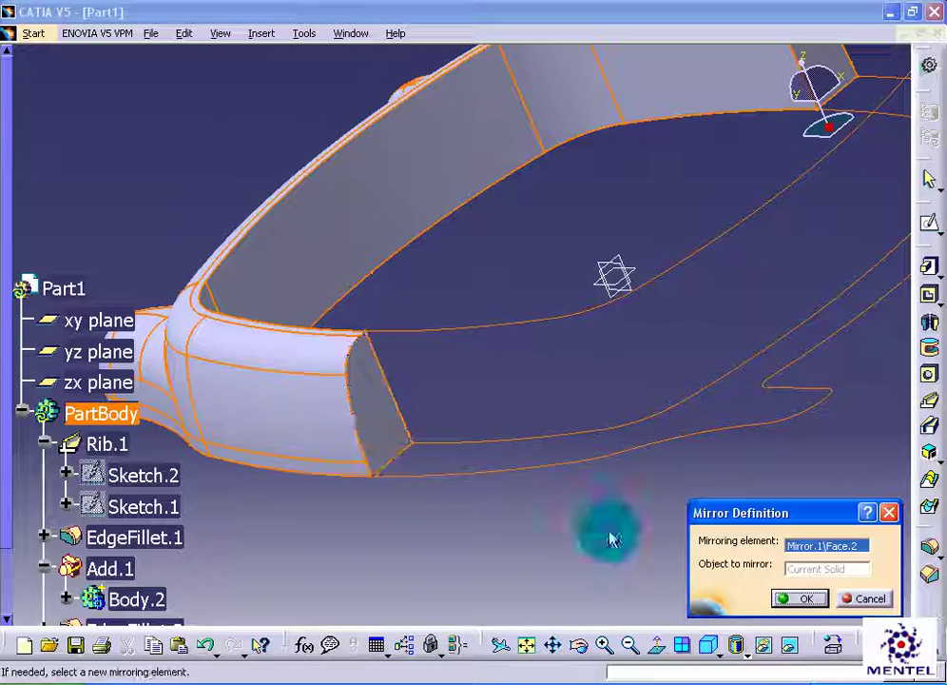
pyautogui.click(805, 598)
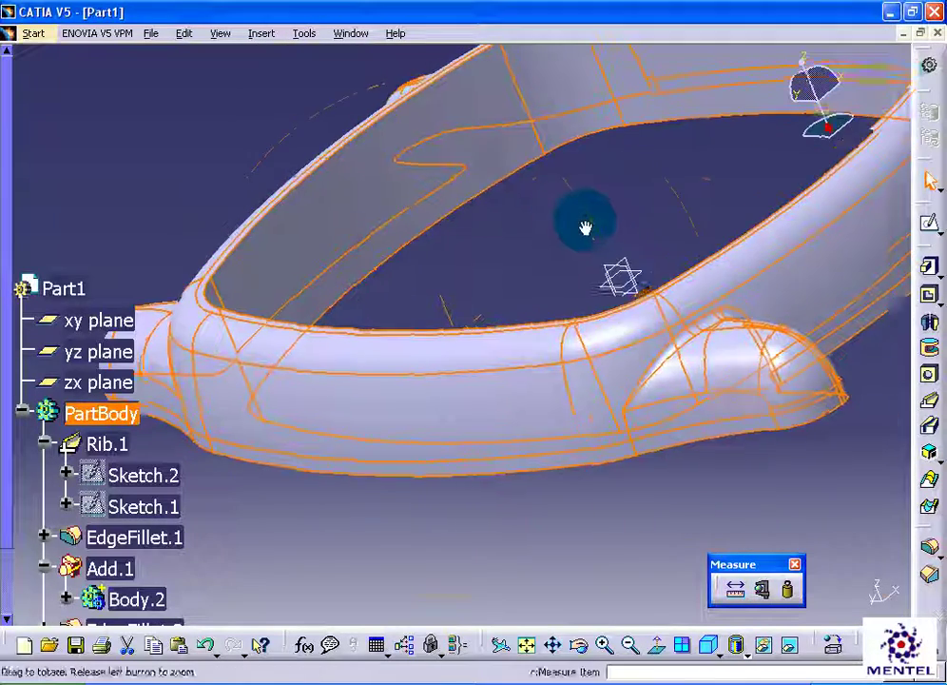